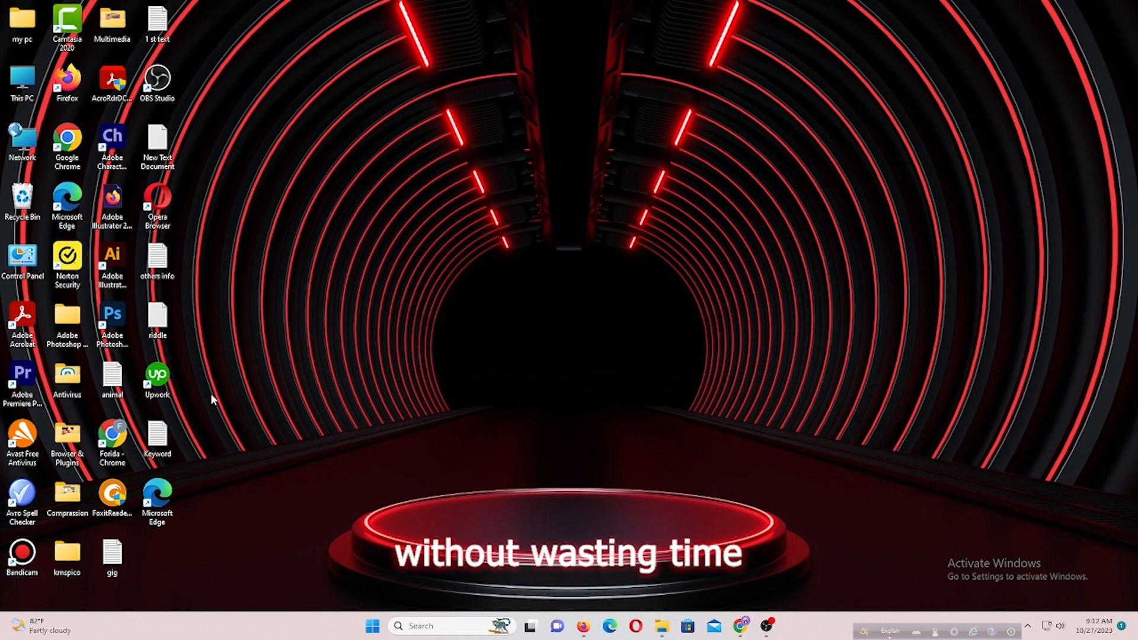
# Start Adobe Illustrator and set up a new document 3.5 in wide and 2 in high with 2 artboards.
pyautogui.click(116, 272)
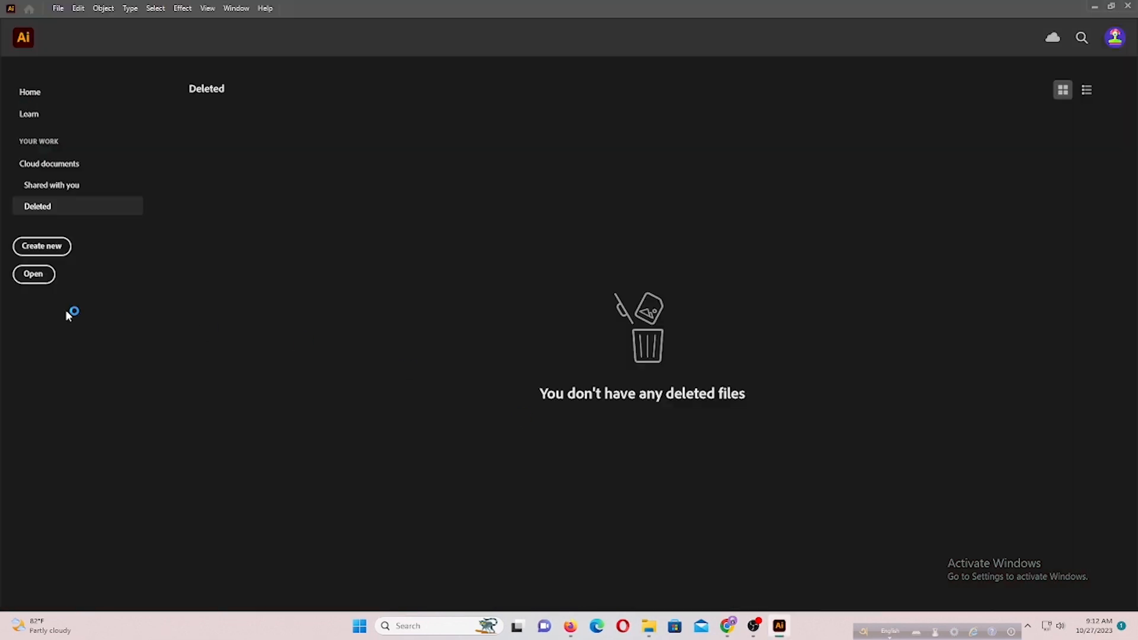
pyautogui.click(42, 246)
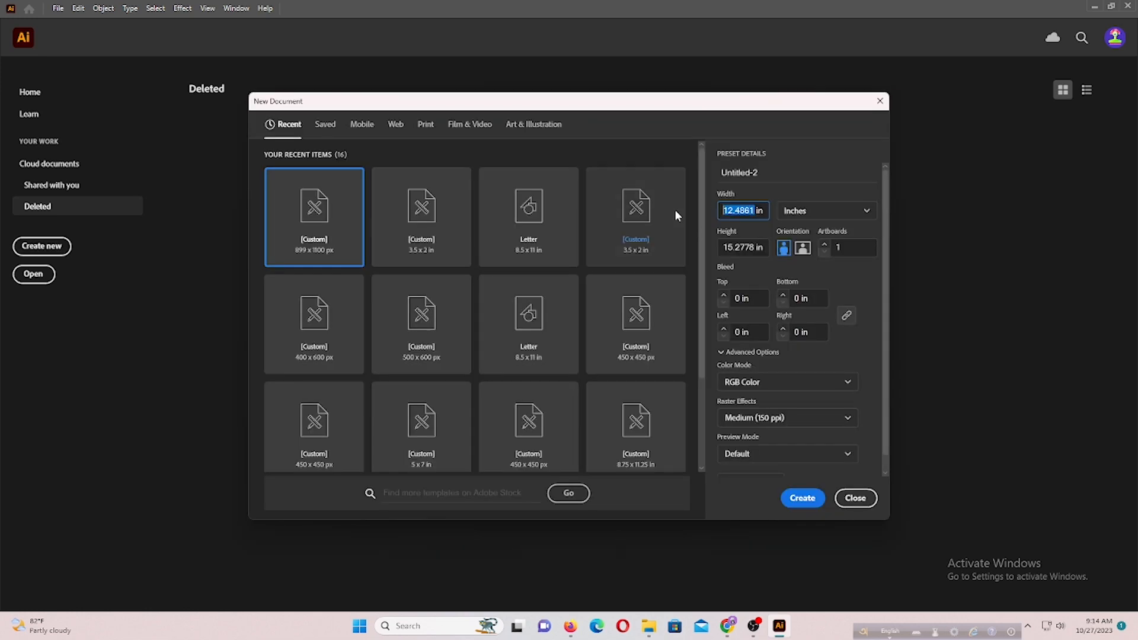
pyautogui.write('3.')
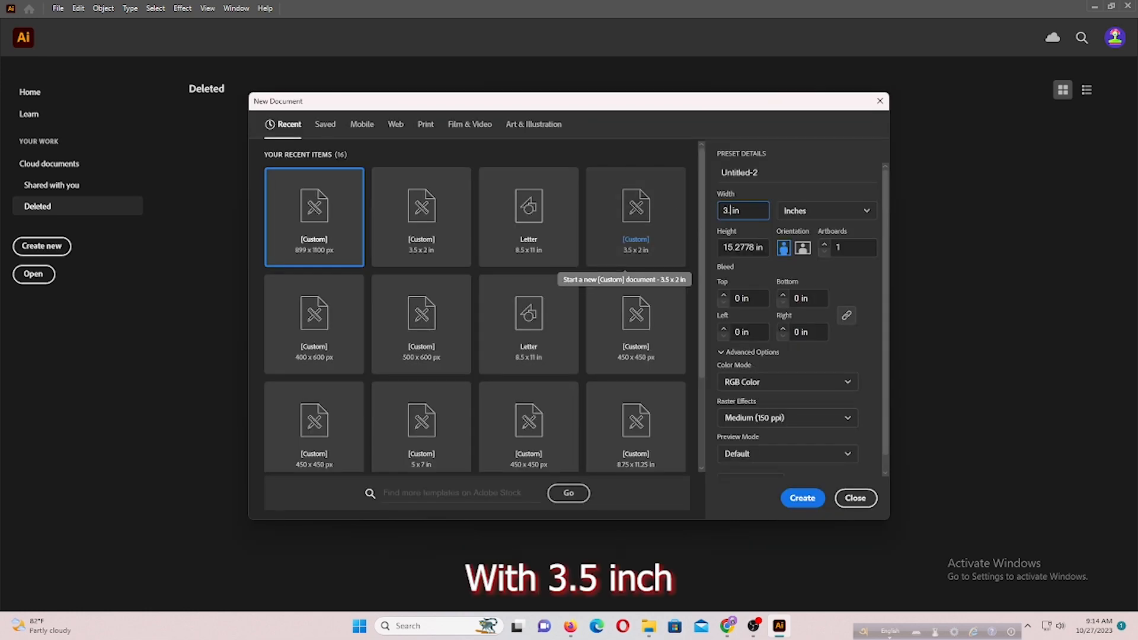
pyautogui.write('5')
pyautogui.click(754, 243)
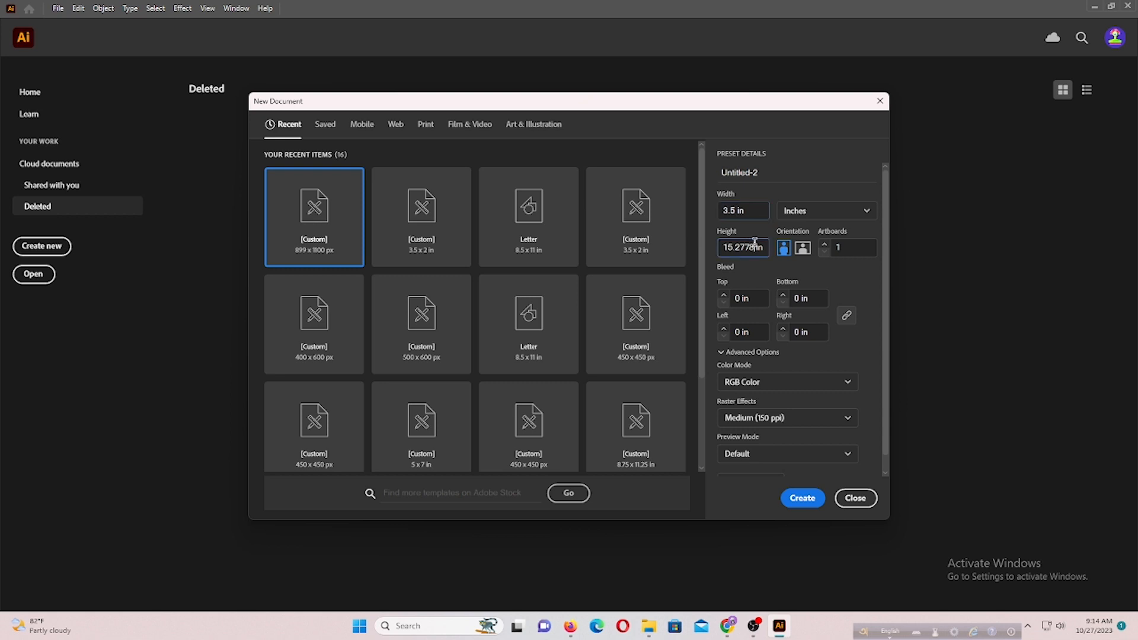
pyautogui.doubleClick(754, 243)
pyautogui.write('2')
pyautogui.click(840, 249)
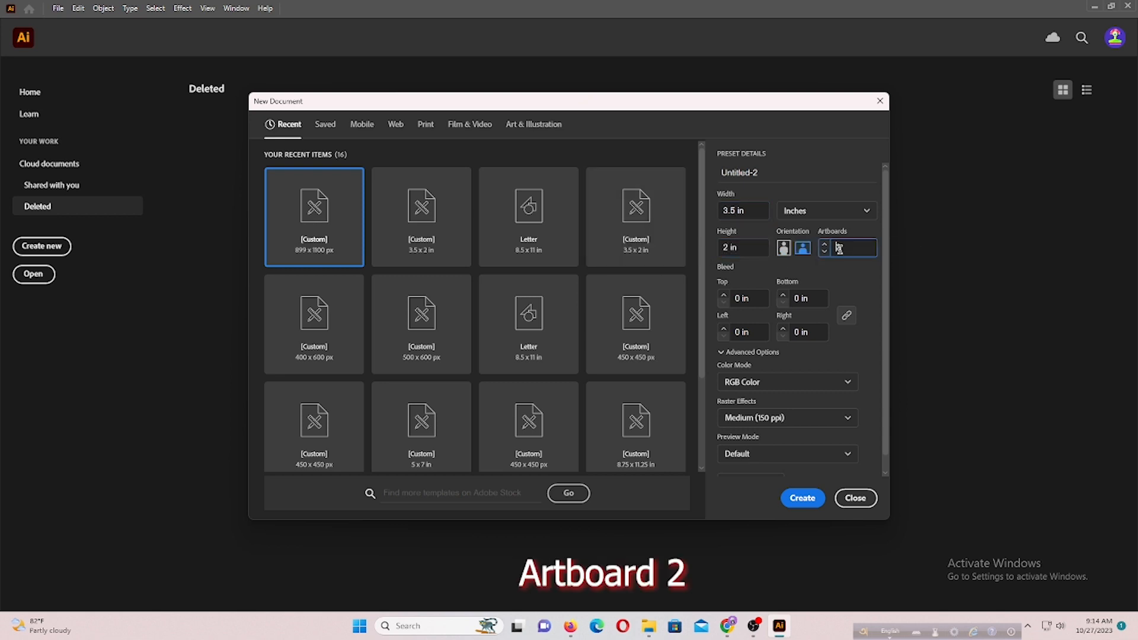
# Set a linked bleed of 0.125 in on all four sides of the new document.
pyautogui.click(740, 297)
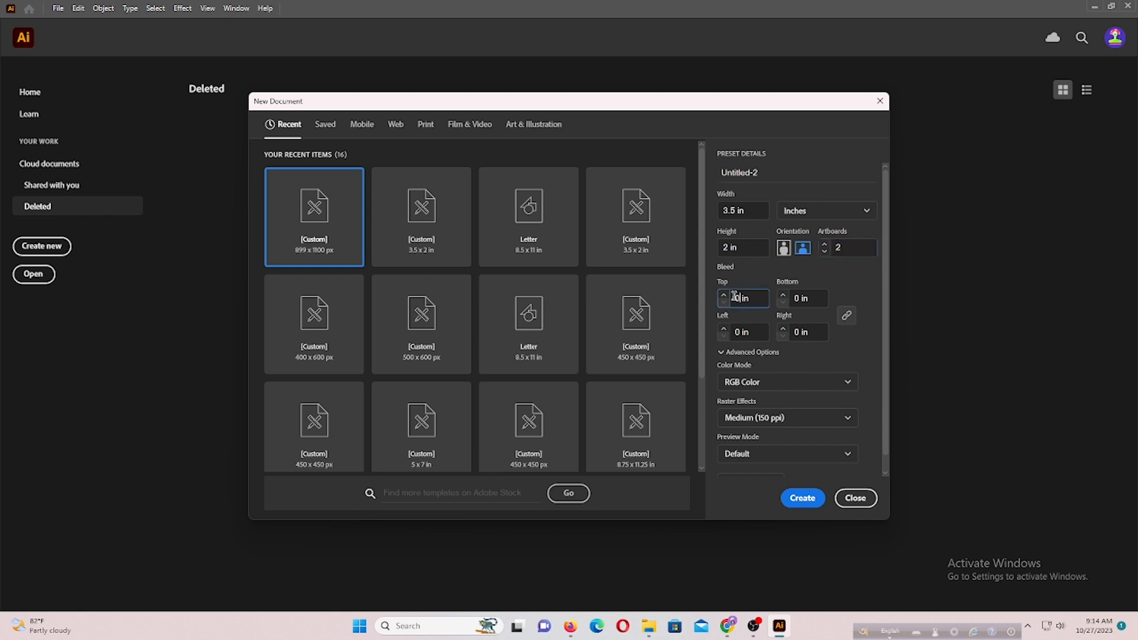
pyautogui.write('.125')
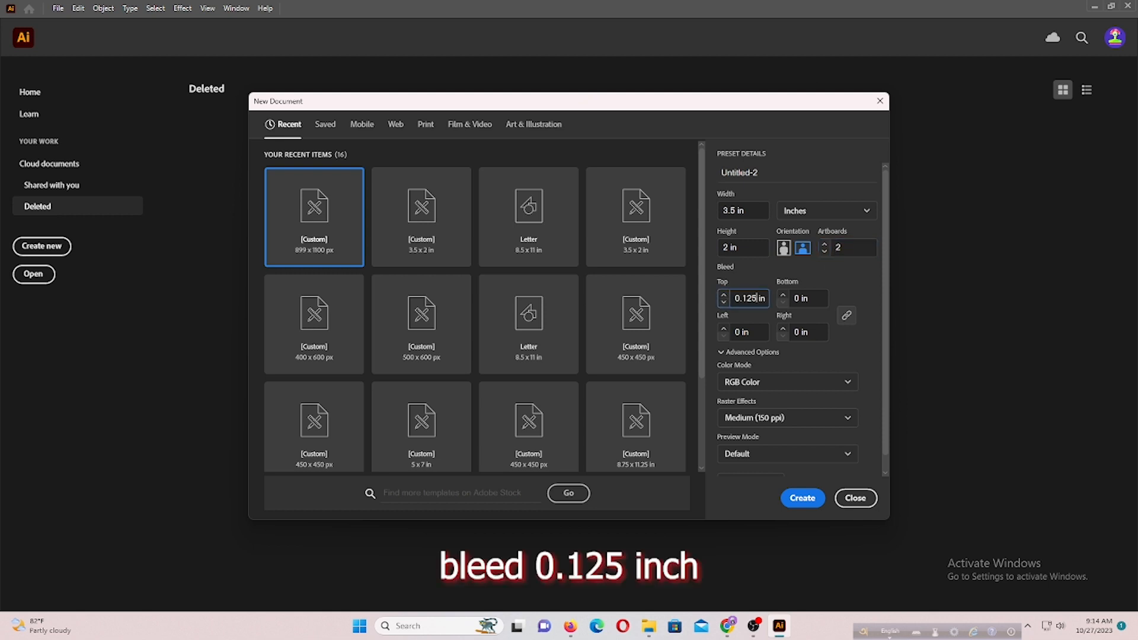
pyautogui.click(846, 315)
pyautogui.scroll(-1, 763, 364)
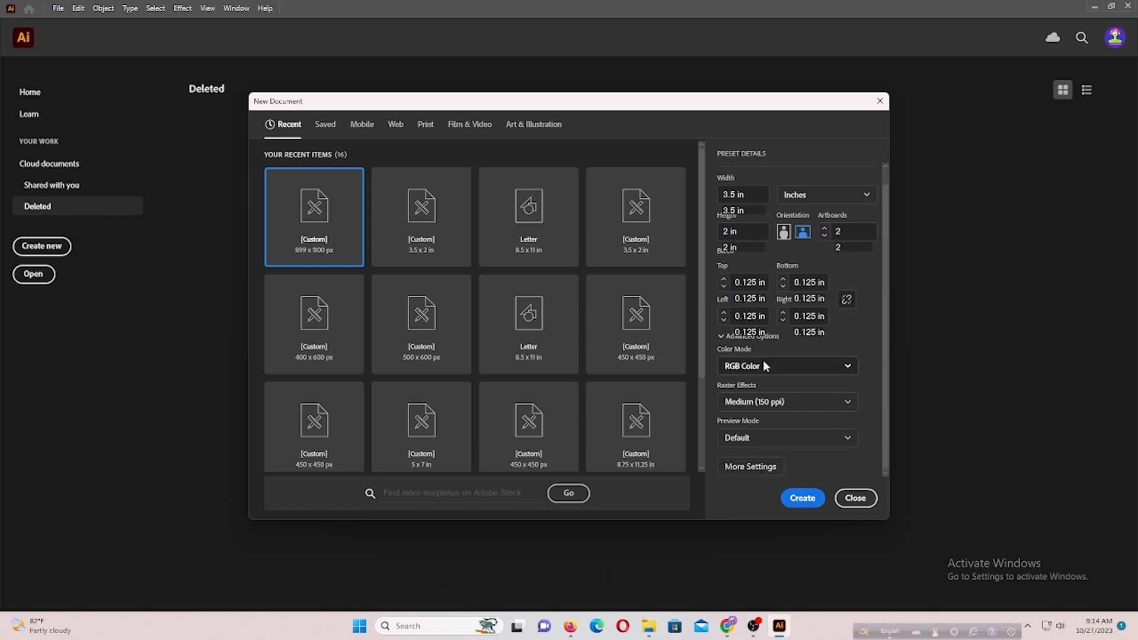
# Choose CMYK Color mode and High (300 ppi) raster effects, and create the document.
pyautogui.scroll(1, 771, 373)
pyautogui.click(779, 383)
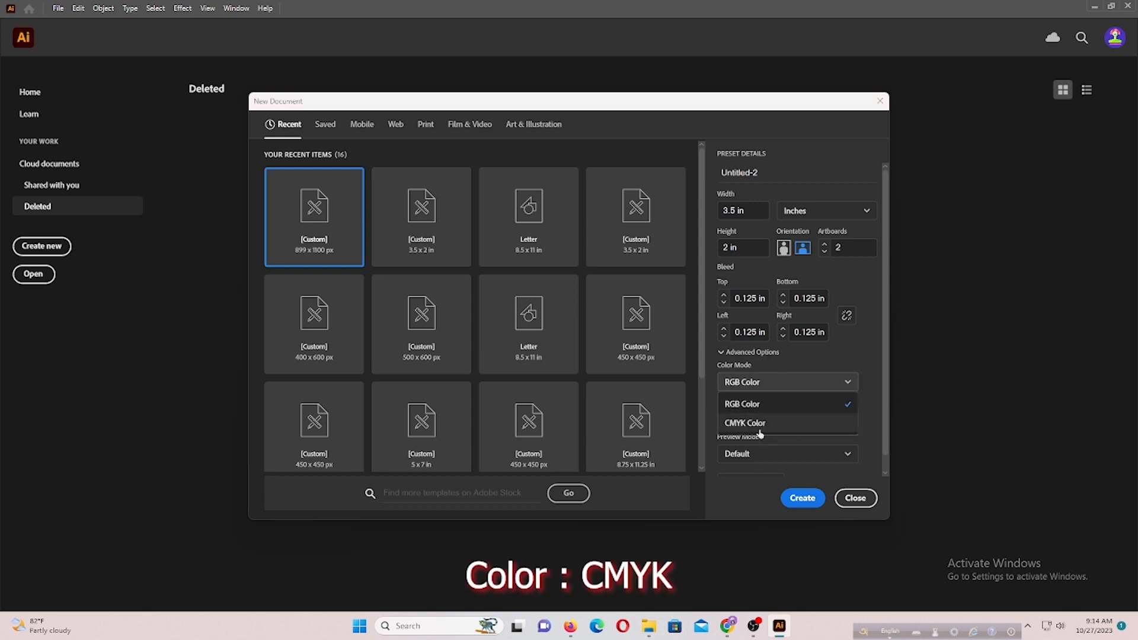
pyautogui.click(772, 417)
pyautogui.scroll(-1, 776, 410)
pyautogui.click(779, 402)
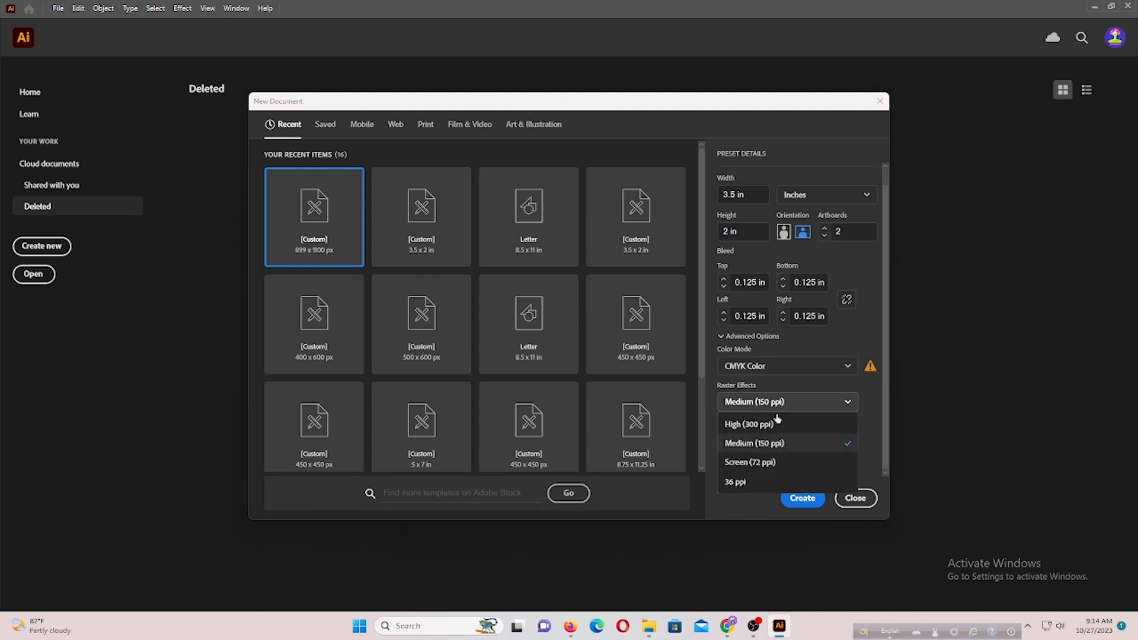
pyautogui.click(766, 425)
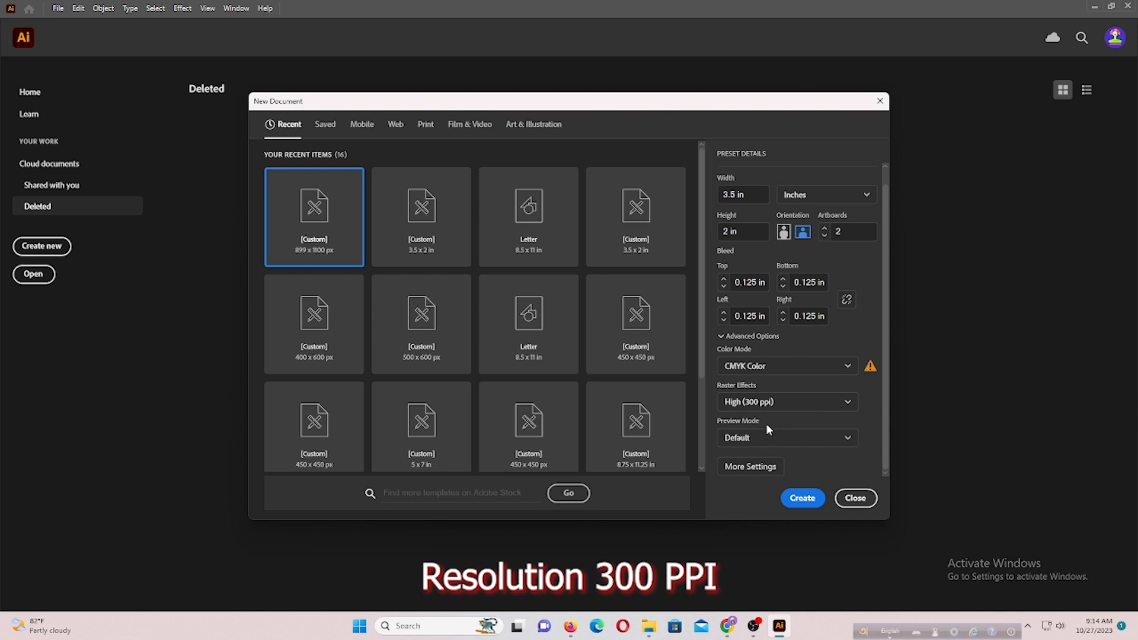
pyautogui.click(797, 500)
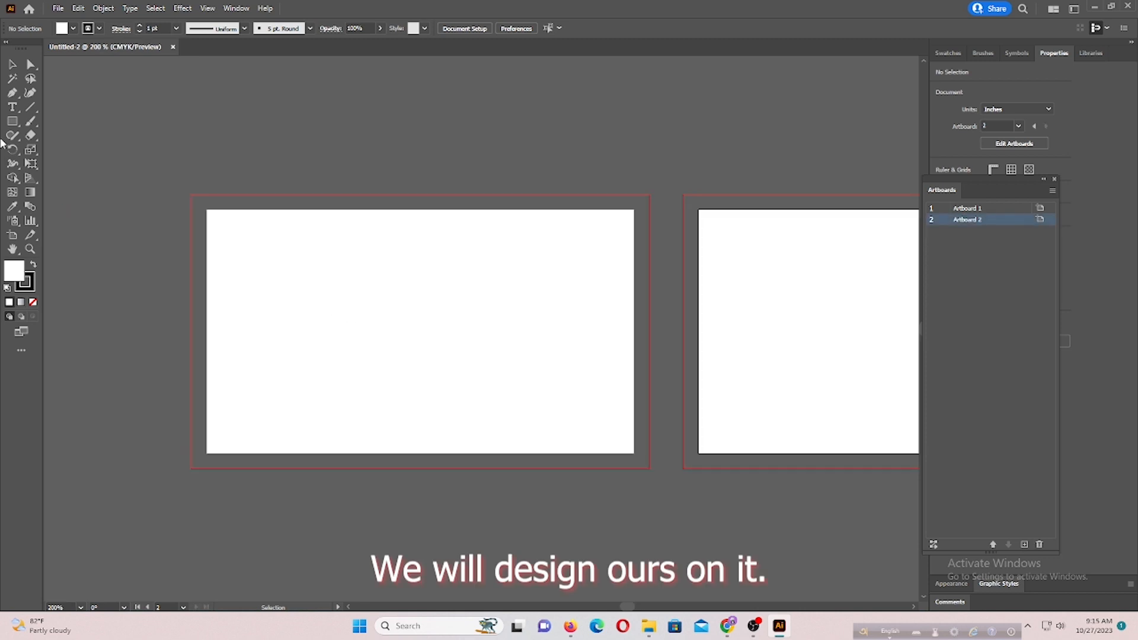
# Create a 3.5 x 2 in rectangle and center it horizontally and vertically on Artboard 1.
pyautogui.moveTo(12, 121); pyautogui.dragTo(65, 126)
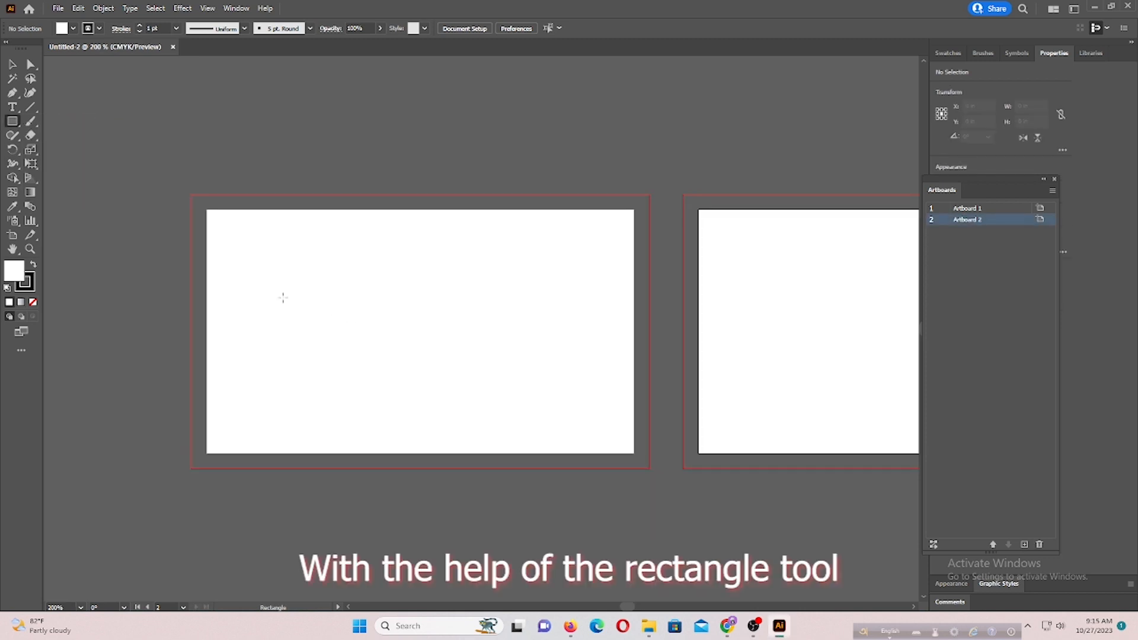
pyautogui.click(288, 303)
pyautogui.press('BackSpace')
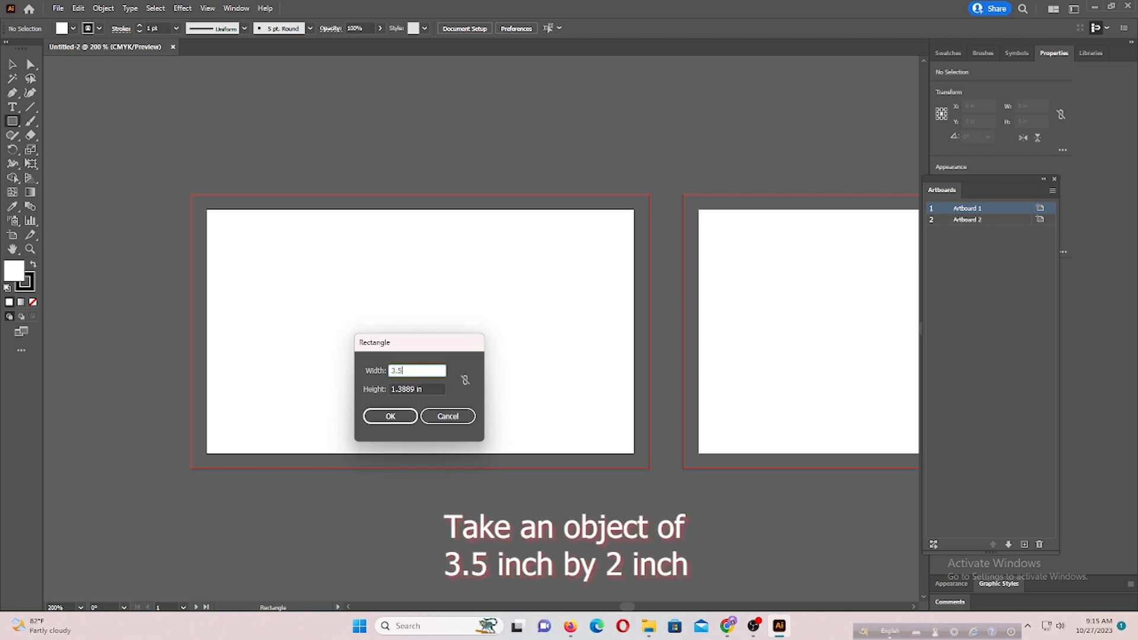
pyautogui.moveTo(416, 390); pyautogui.dragTo(349, 392)
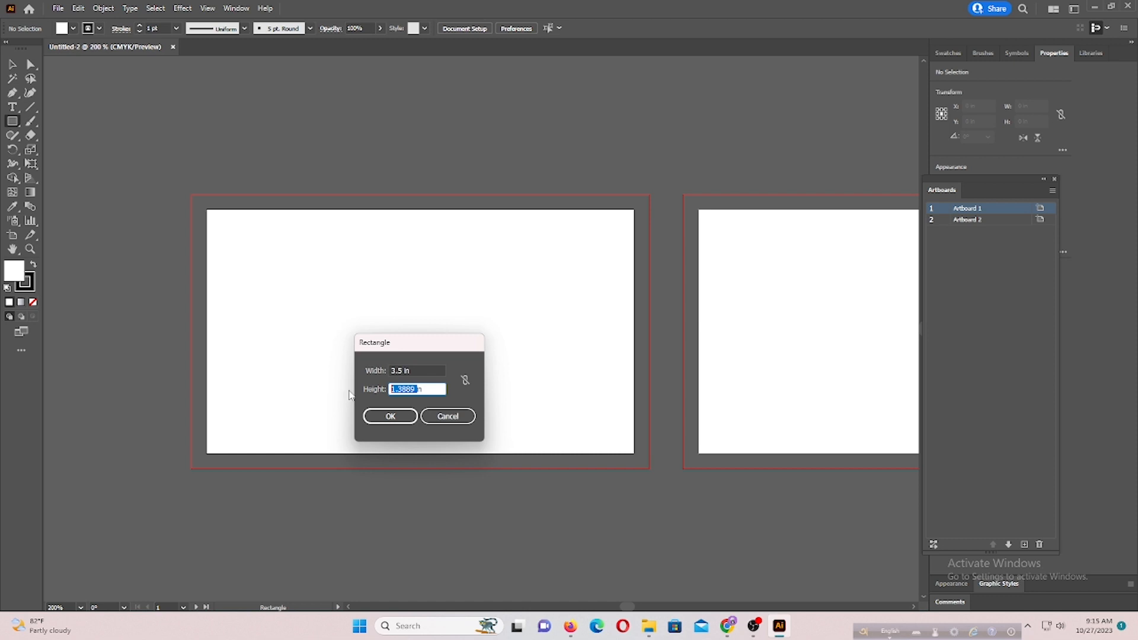
pyautogui.press('BackSpace')
pyautogui.press('Return')
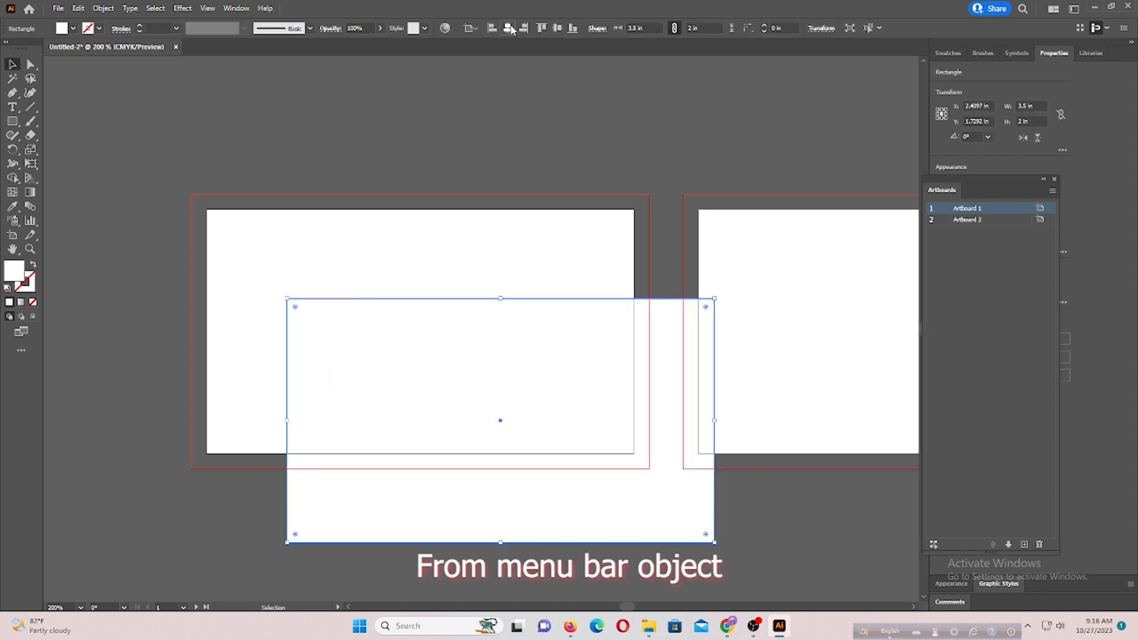
pyautogui.click(508, 28)
pyautogui.click(556, 28)
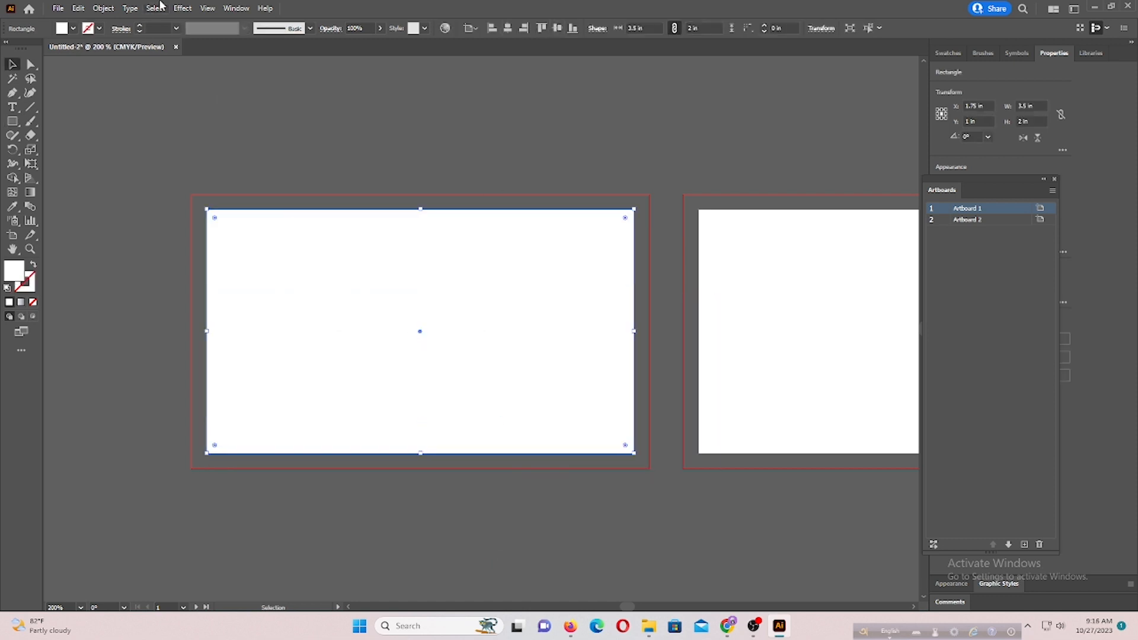
# Offset the rectangle's path by -0.125 in to create an inset safe-area rectangle.
pyautogui.click(106, 8)
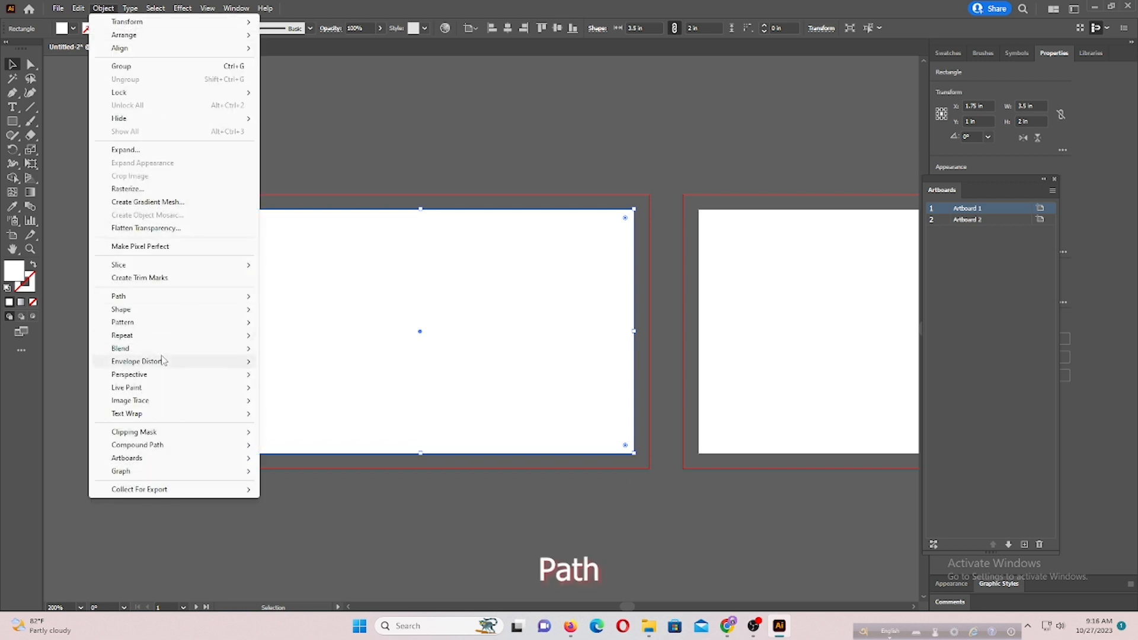
pyautogui.moveTo(136, 298)
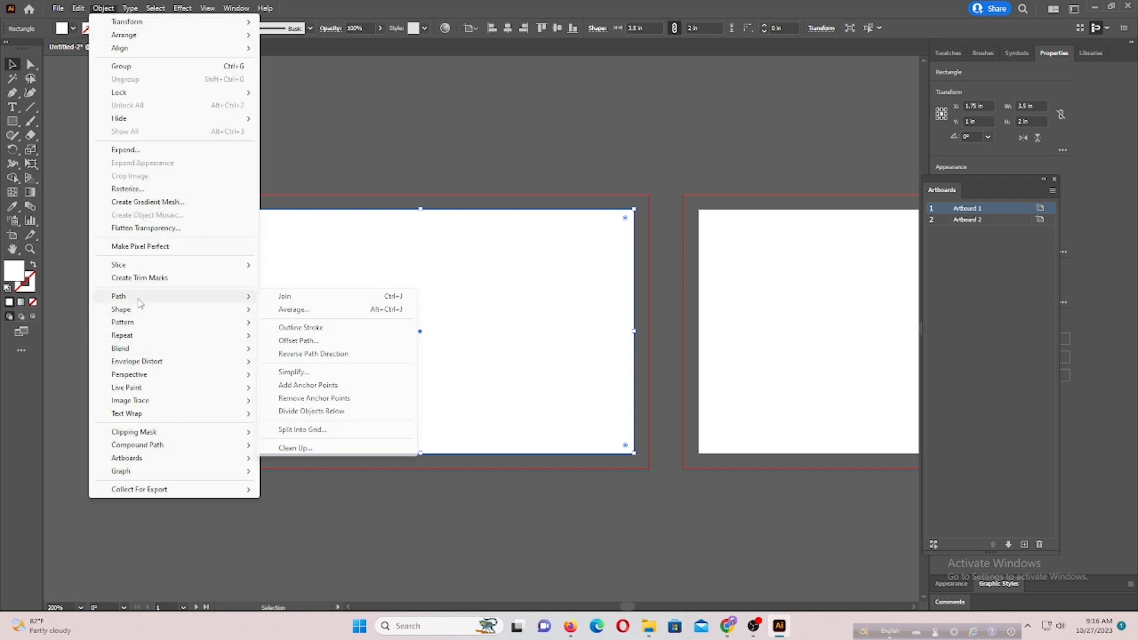
pyautogui.click(298, 341)
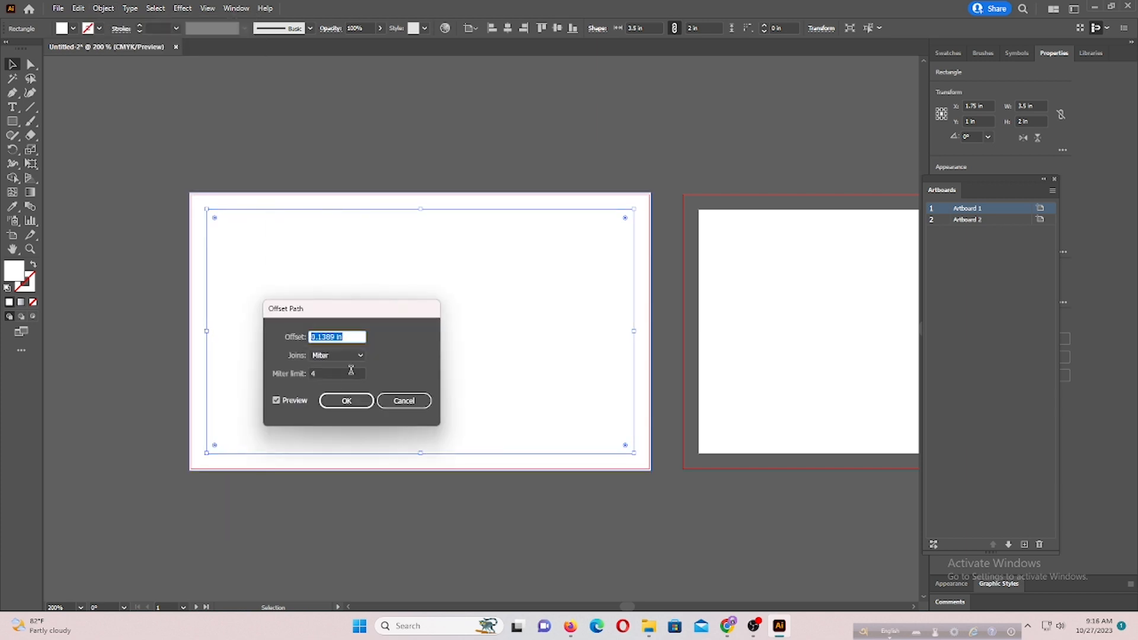
pyautogui.press('BackSpace')
pyautogui.write('-')
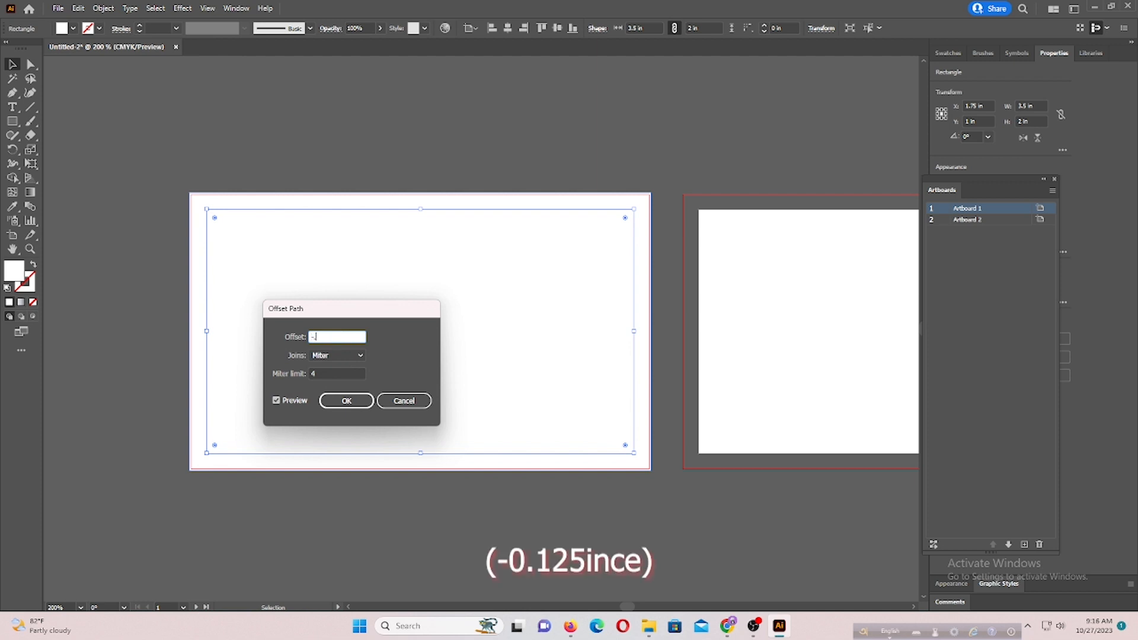
pyautogui.write('.125')
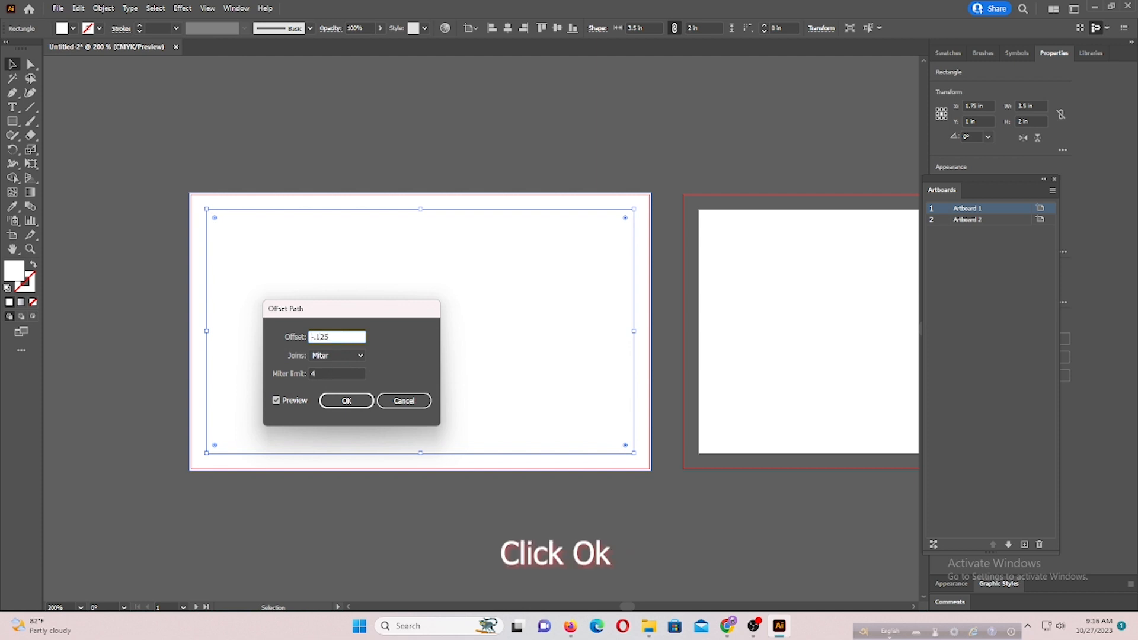
pyautogui.click(346, 401)
# Give the inset rectangle a 0.25 pt black stroke and deselect it.
pyautogui.click(99, 28)
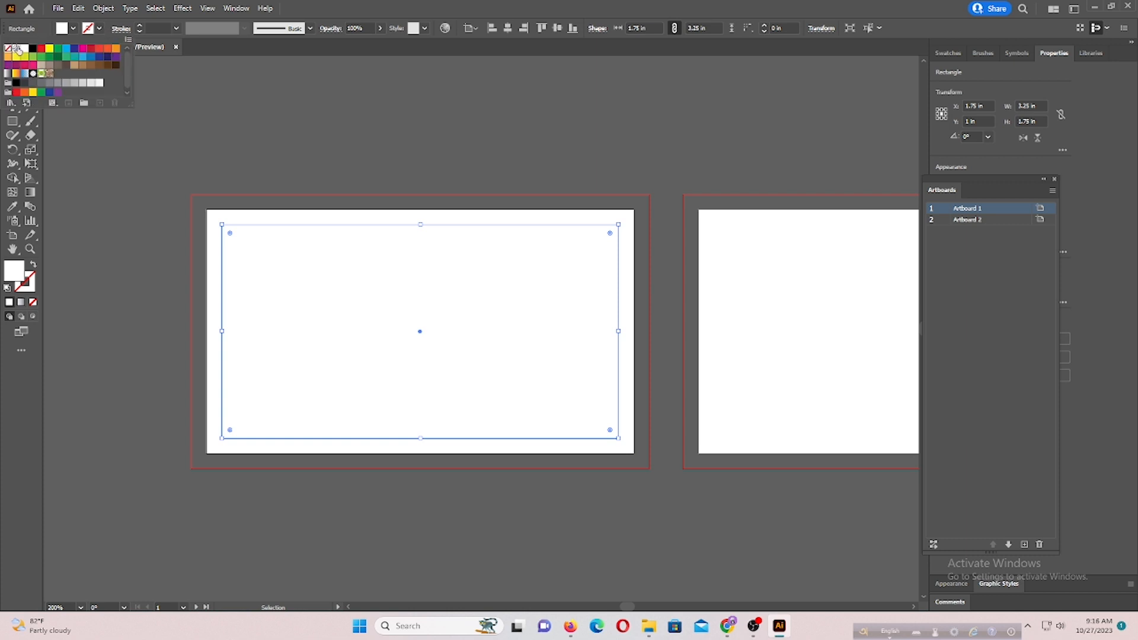
pyautogui.click(177, 28)
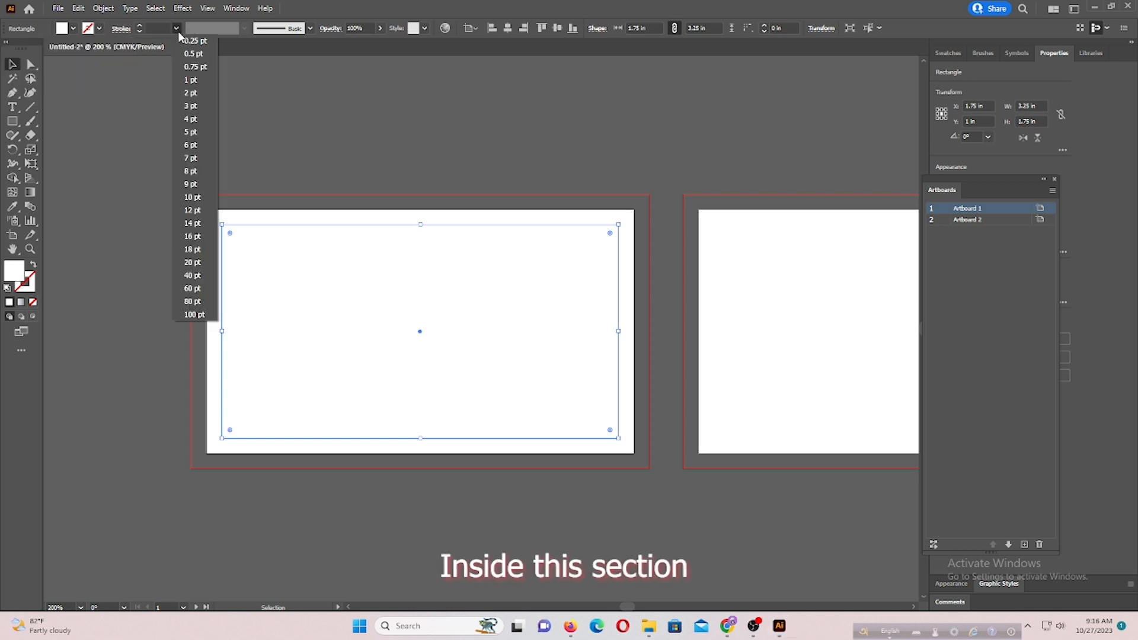
pyautogui.click(195, 42)
pyautogui.click(218, 116)
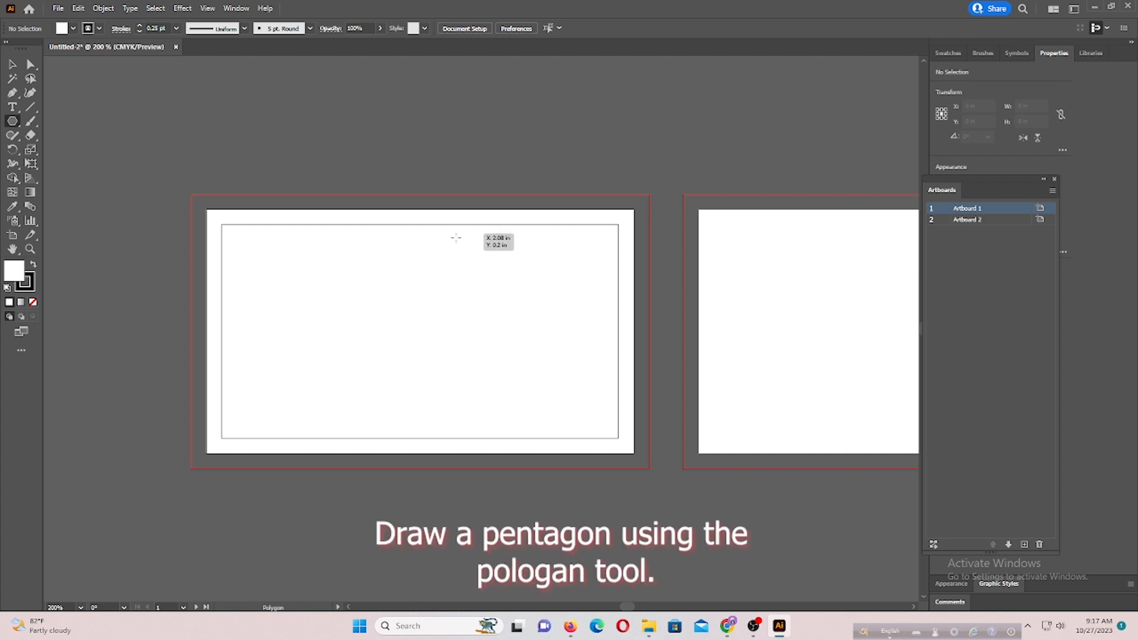
# Draw a hexagon about 2.9 x 2.51 in, center it on Artboard 1's right edge and align it vertically with the artboard.
pyautogui.moveTo(436, 263); pyautogui.dragTo(550, 405)
pyautogui.click(12, 65)
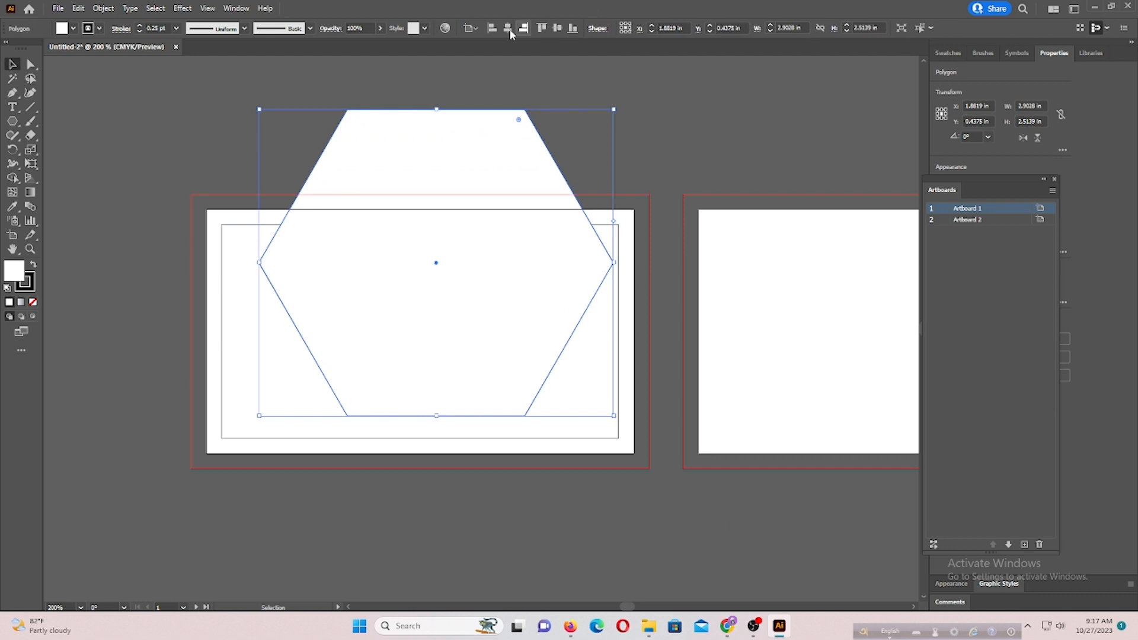
pyautogui.moveTo(457, 224); pyautogui.dragTo(657, 295)
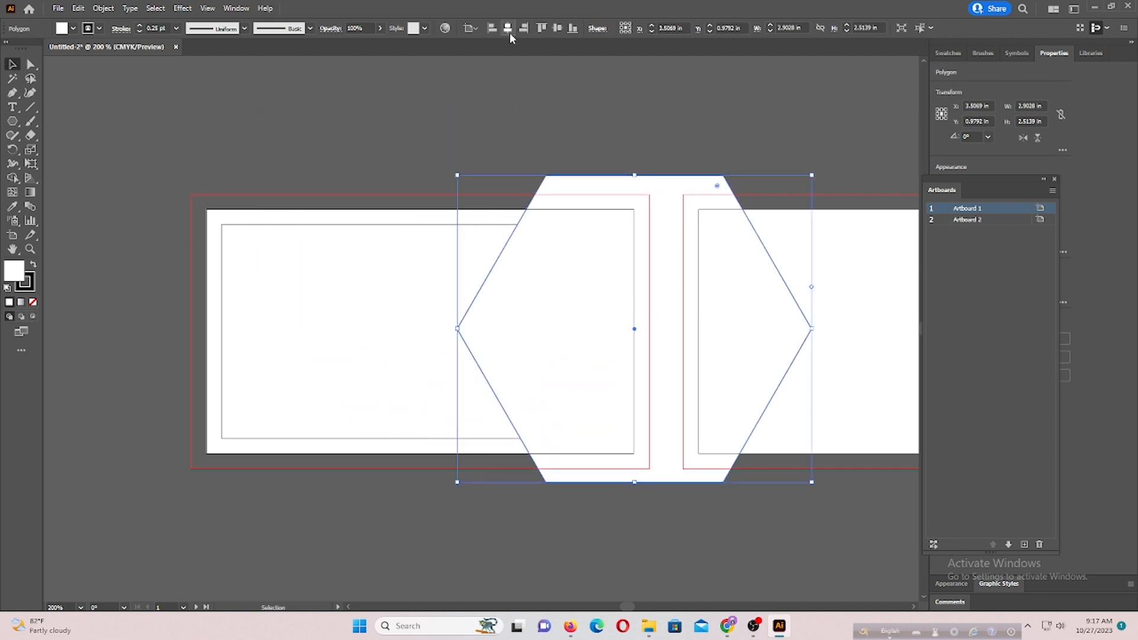
pyautogui.click(557, 28)
pyautogui.click(530, 132)
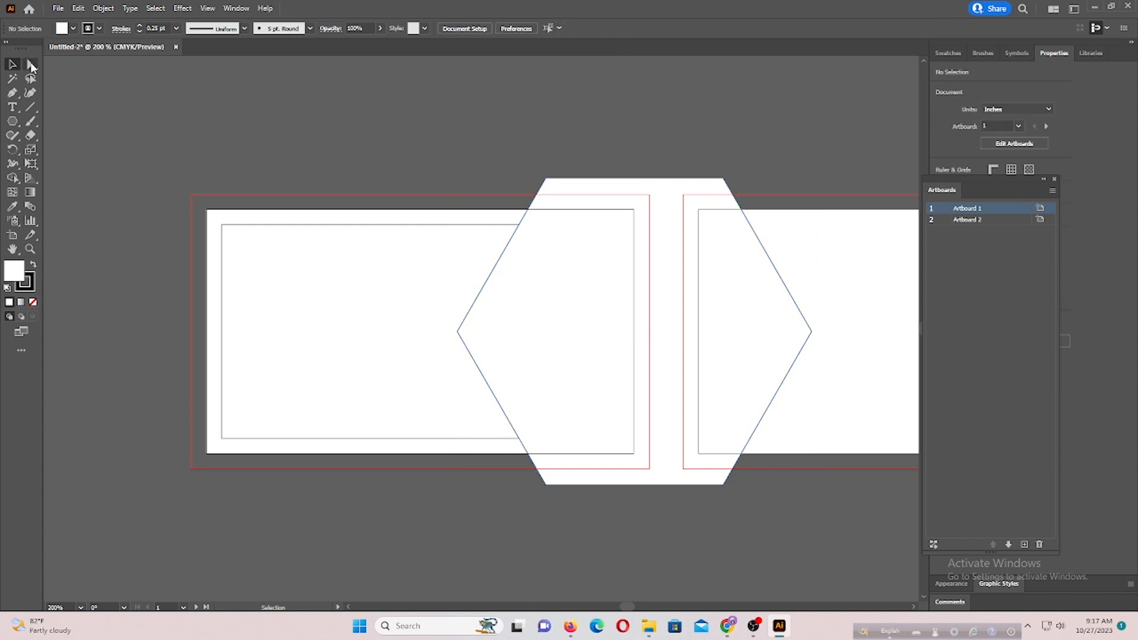
# Round all corners of the hexagon generously with the Direct Selection tool's corner widgets.
pyautogui.click(32, 67)
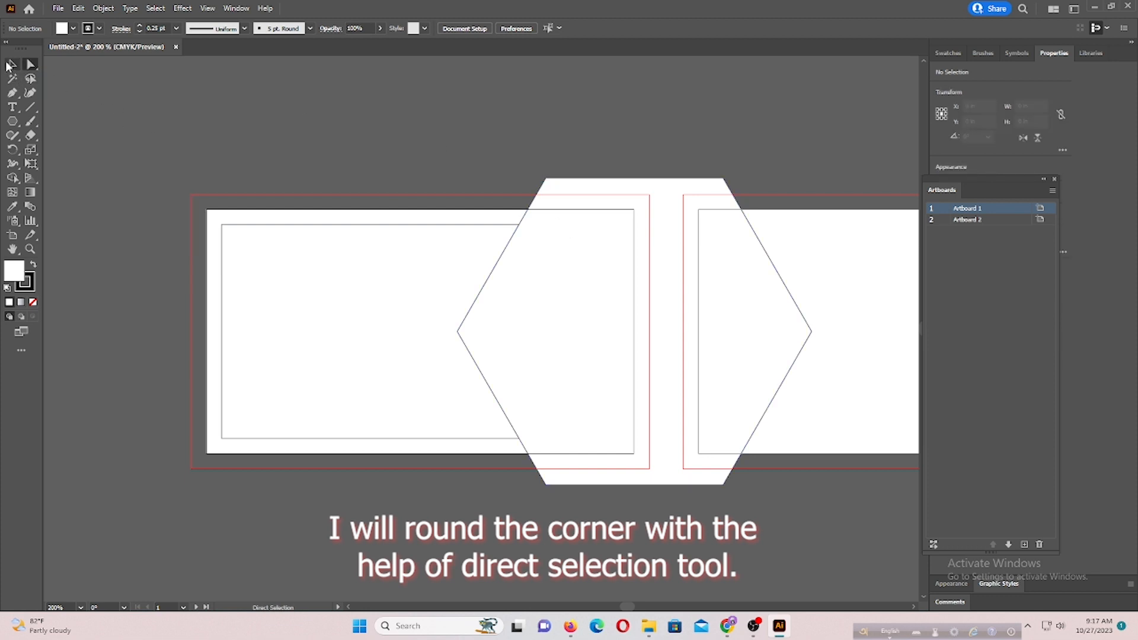
pyautogui.click(9, 65)
pyautogui.click(564, 330)
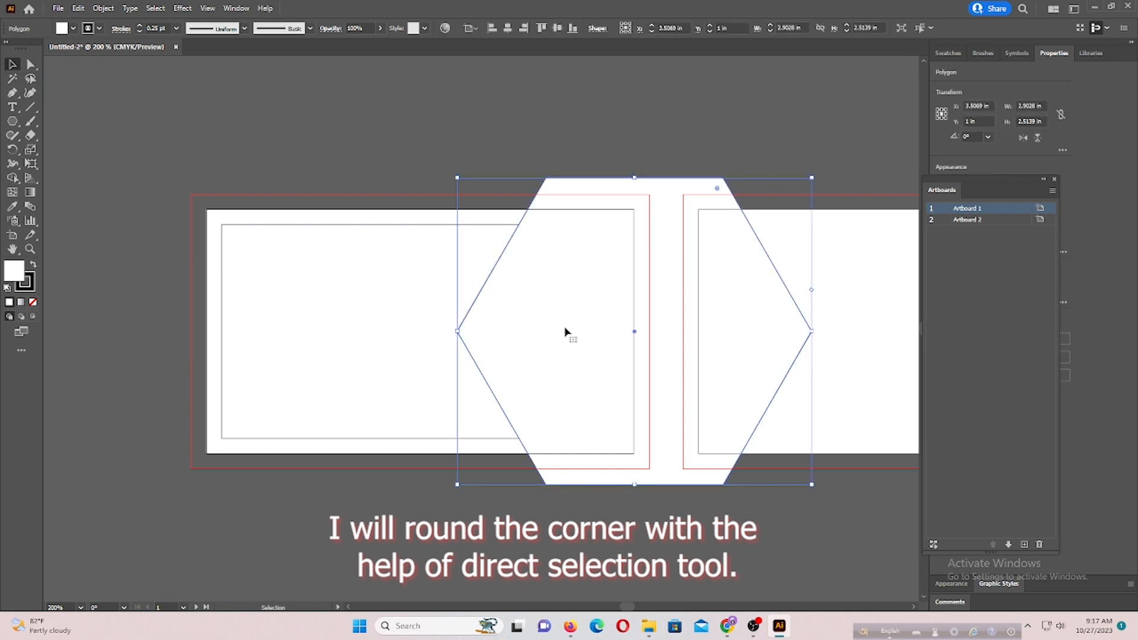
pyautogui.click(31, 65)
pyautogui.moveTo(554, 191); pyautogui.dragTo(580, 236)
pyautogui.click(13, 64)
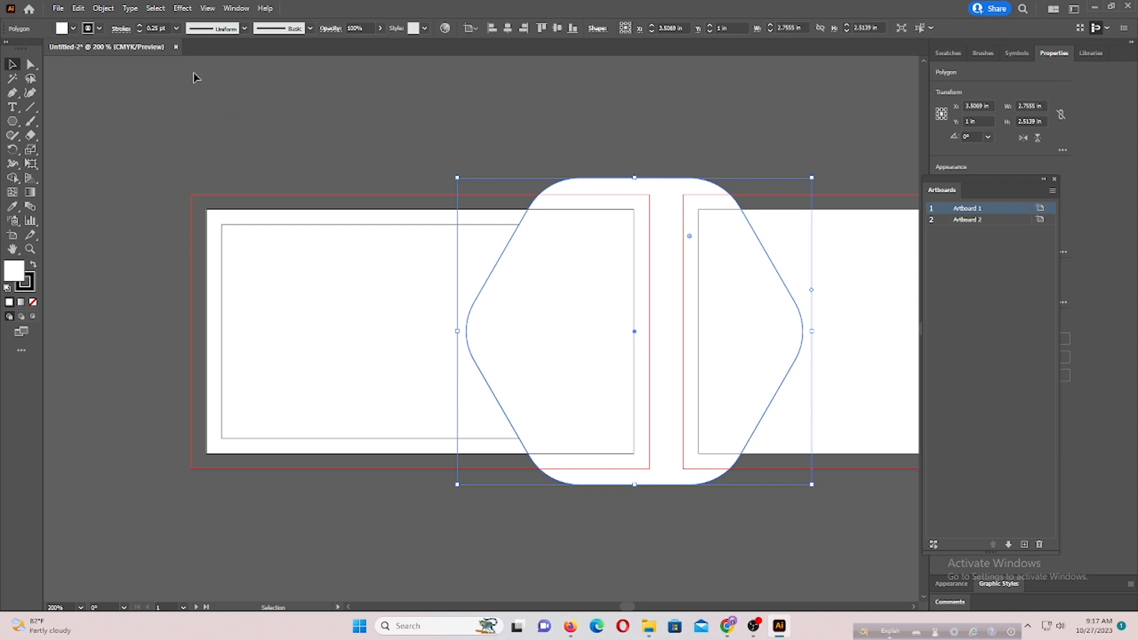
# Fill the rounded hexagon with the cyan blue swatch and deselect it.
pyautogui.click(74, 29)
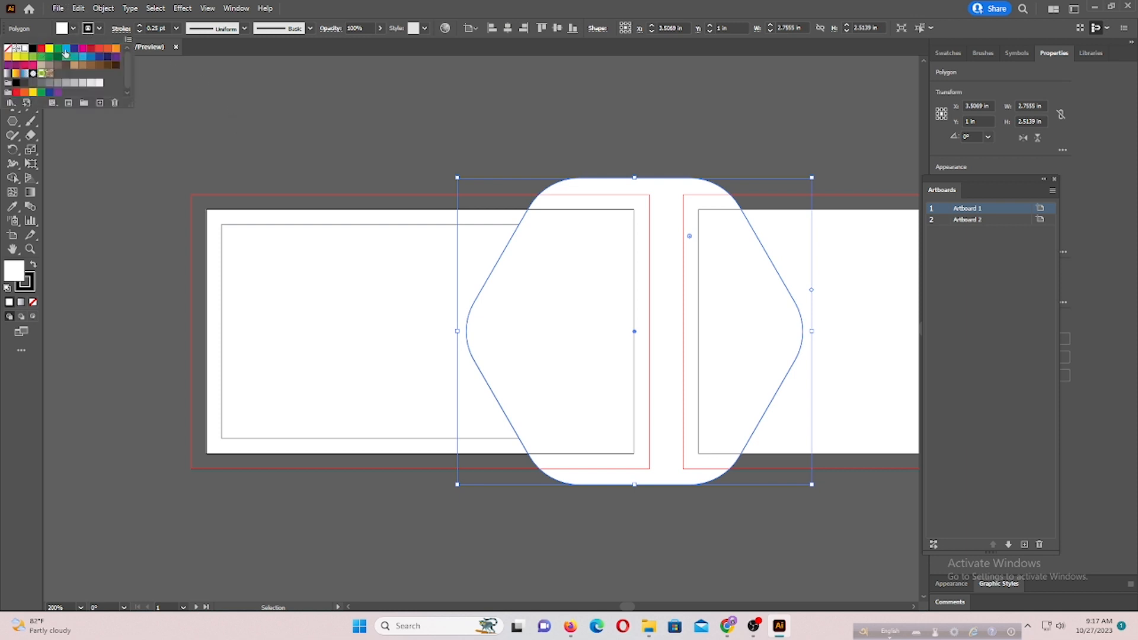
pyautogui.click(66, 50)
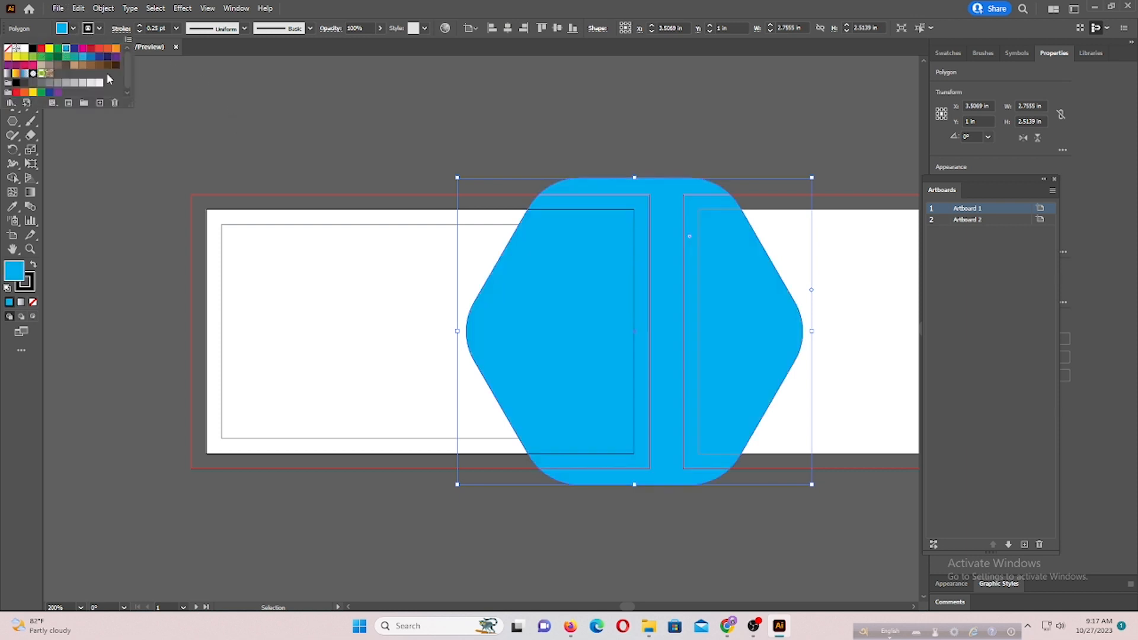
pyautogui.click(178, 116)
# Select the hexagon and both rectangles, and remove the hexagon part outside the 3.5 x 2 in rectangle with the Shape Builder tool.
pyautogui.moveTo(391, 157); pyautogui.dragTo(571, 439)
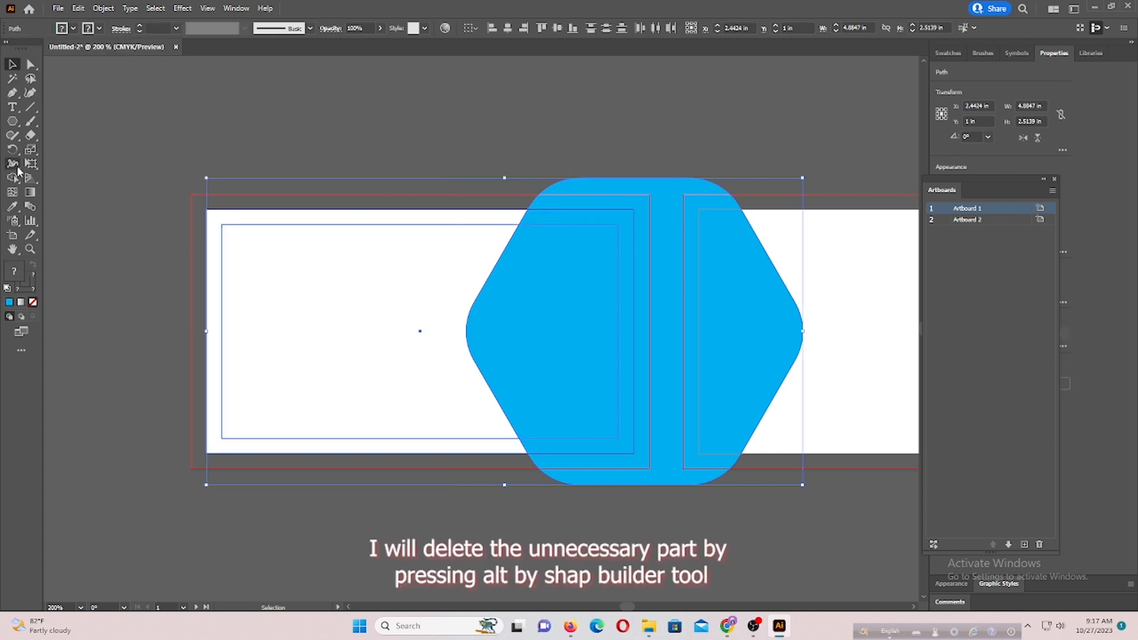
pyautogui.click(14, 177)
pyautogui.keyDown('alt'); pyautogui.click(582, 465); pyautogui.keyUp('alt')
pyautogui.click(13, 64)
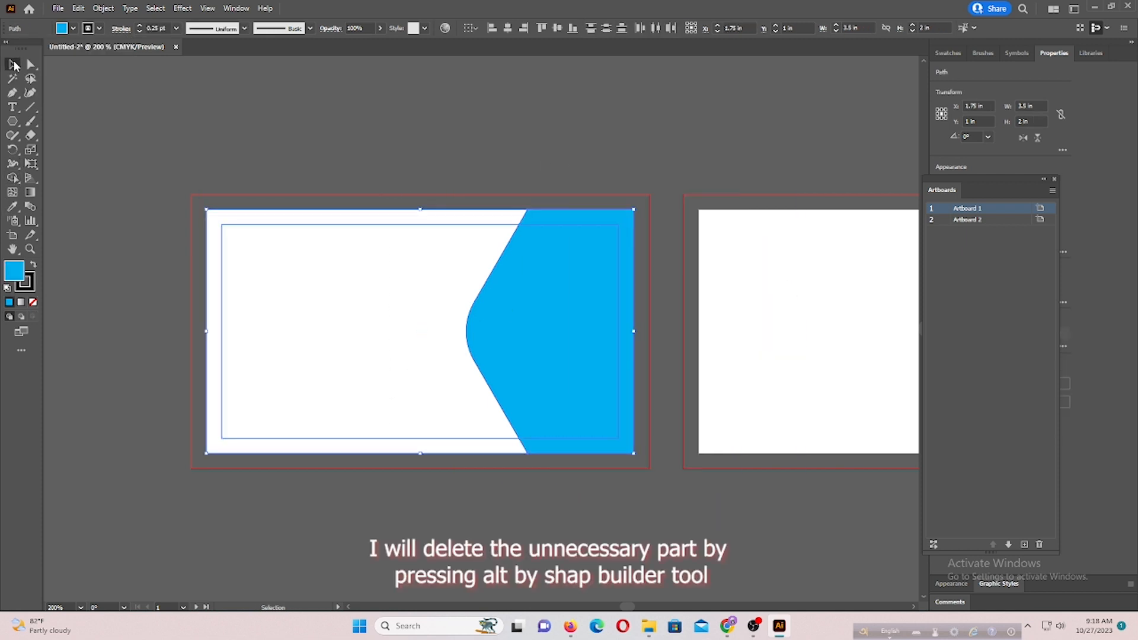
# Offset the trimmed blue hexagon shape's path outward by 0.08 in with Miter joins and deselect the result.
pyautogui.click(142, 132)
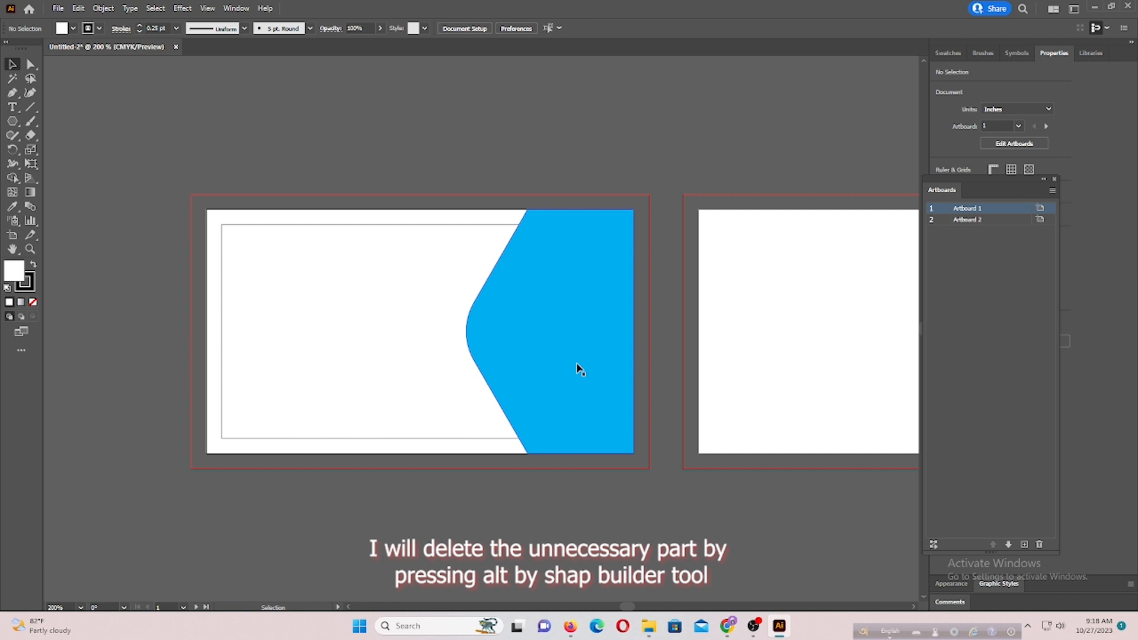
pyautogui.click(579, 368)
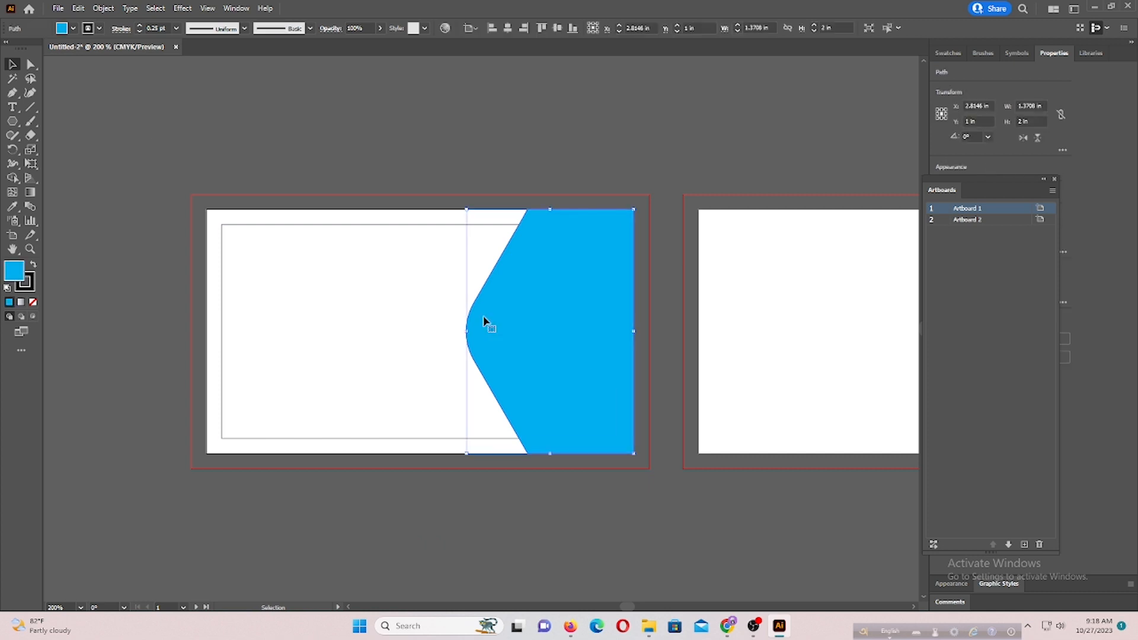
pyautogui.click(113, 11)
pyautogui.moveTo(147, 296)
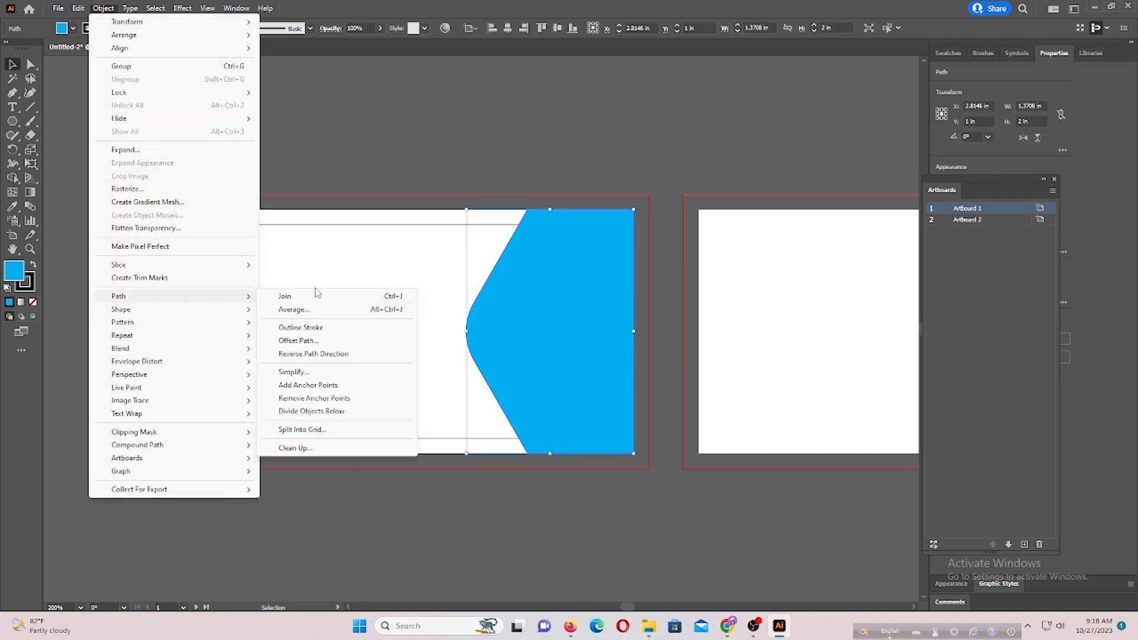
pyautogui.click(304, 340)
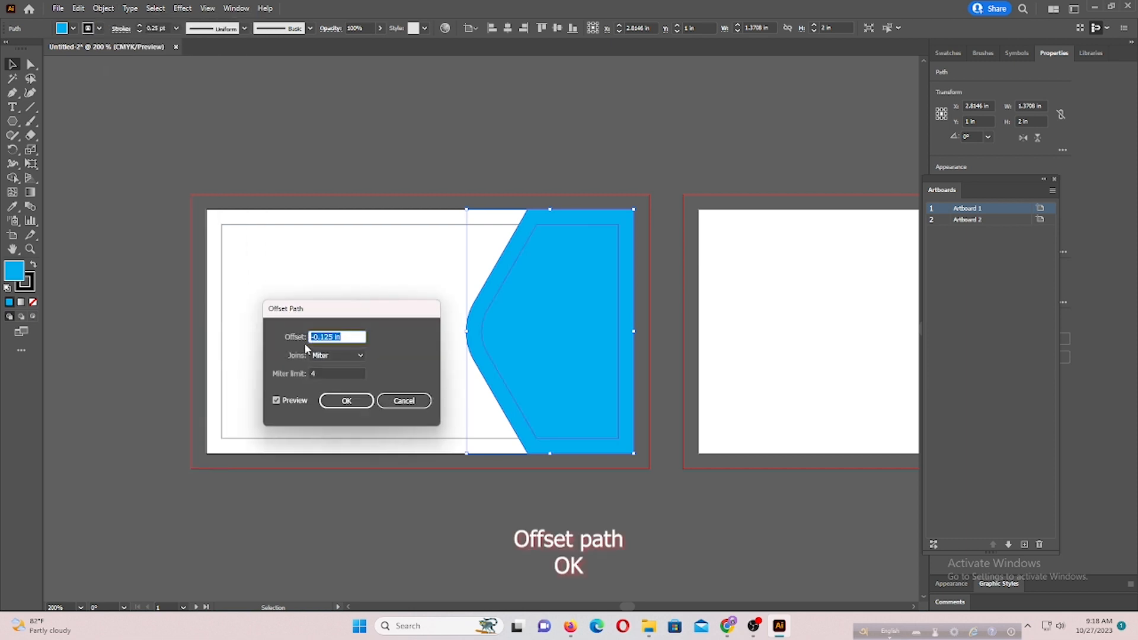
pyautogui.write('.06')
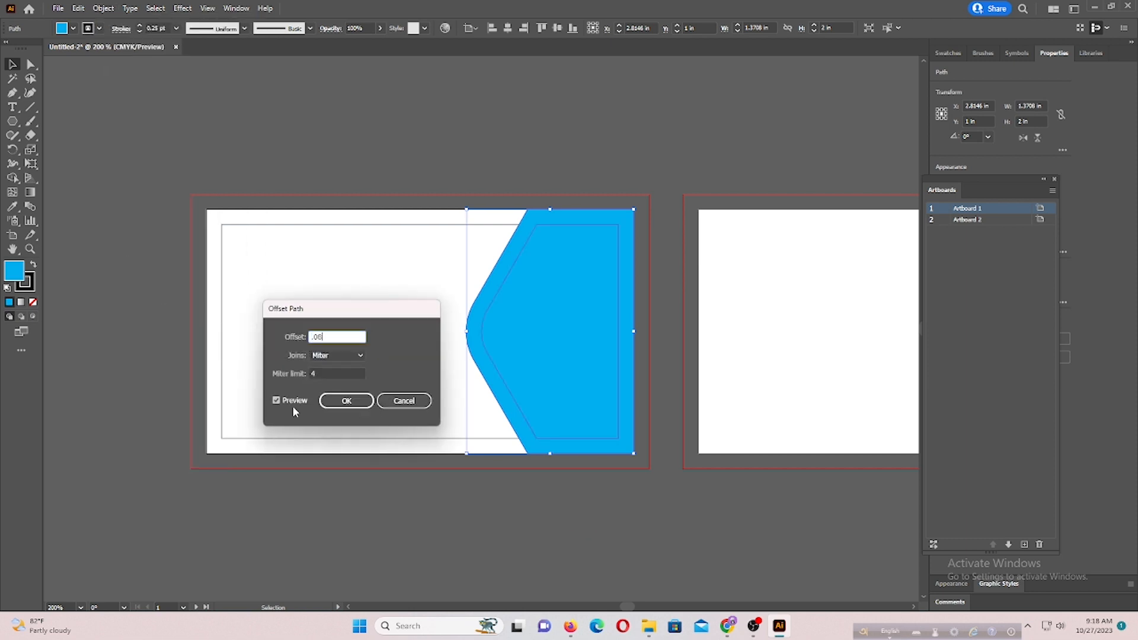
pyautogui.click(275, 402)
pyautogui.click(276, 402)
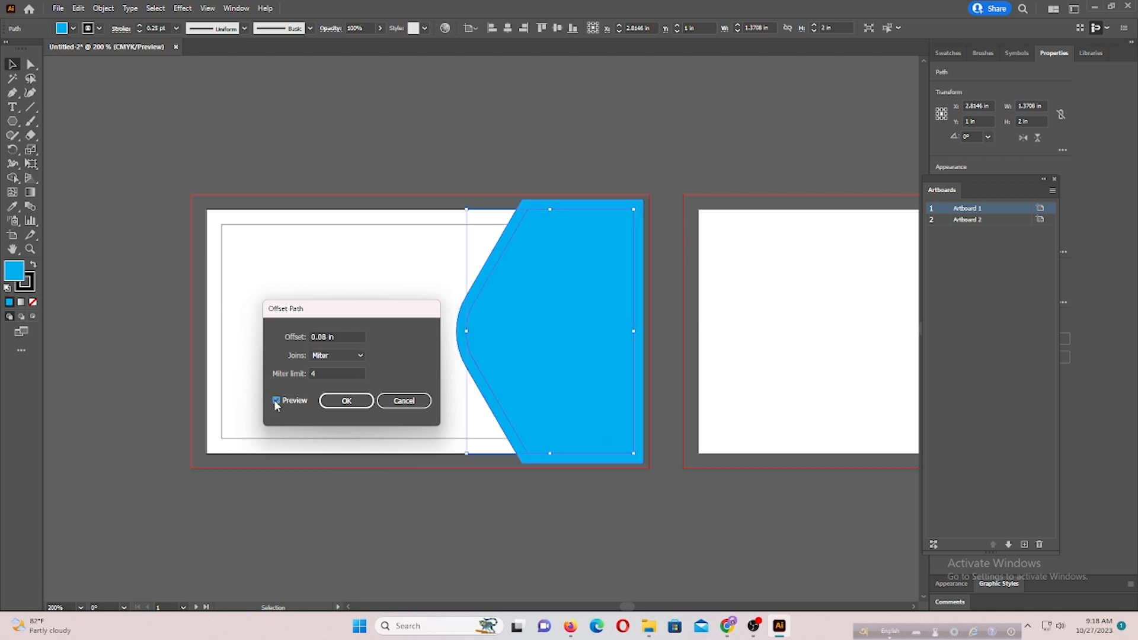
pyautogui.click(346, 401)
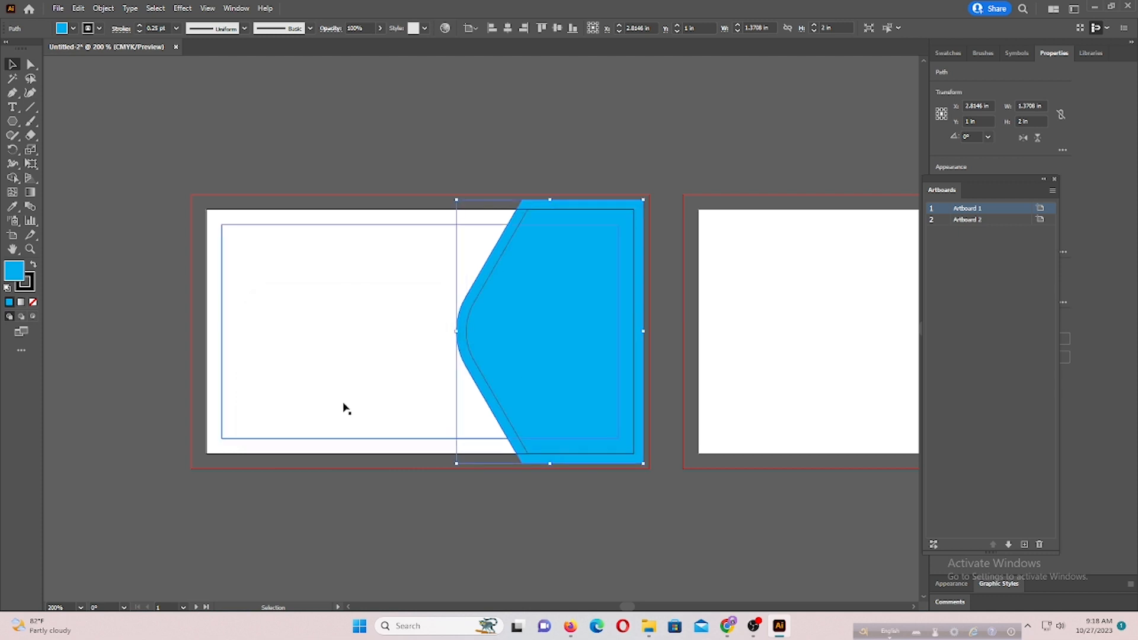
pyautogui.click(521, 541)
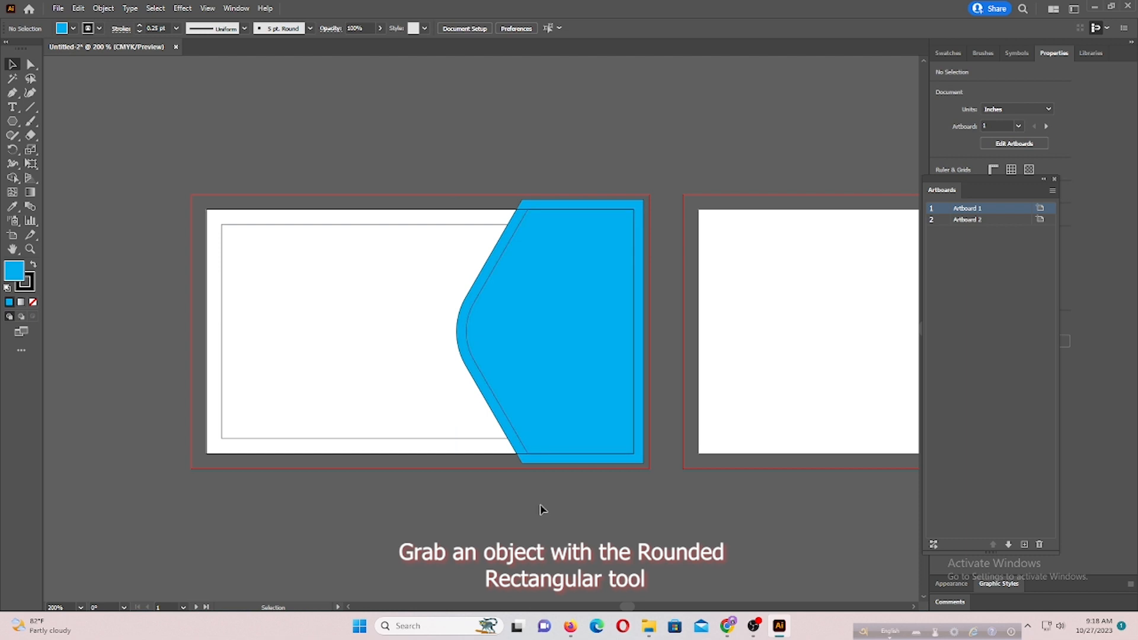
# Select both blue hexagon shapes and remove the inner area with the Shape Builder tool, leaving only the narrow outline band.
pyautogui.moveTo(570, 454); pyautogui.dragTo(571, 452)
pyautogui.click(12, 178)
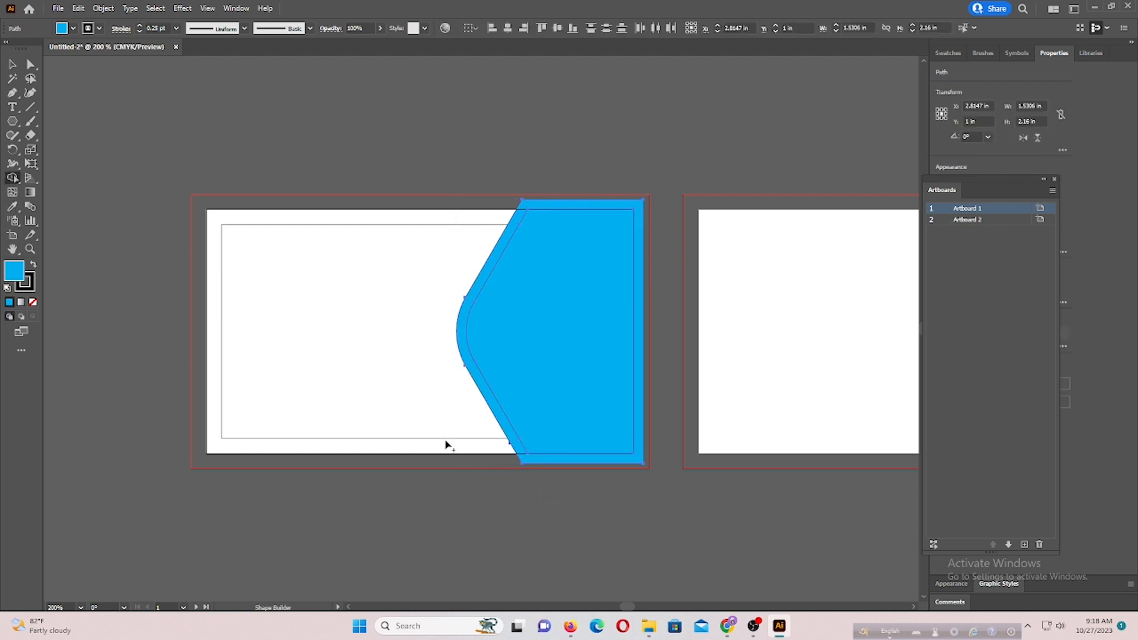
pyautogui.keyDown('alt'); pyautogui.click(584, 427); pyautogui.keyUp('alt')
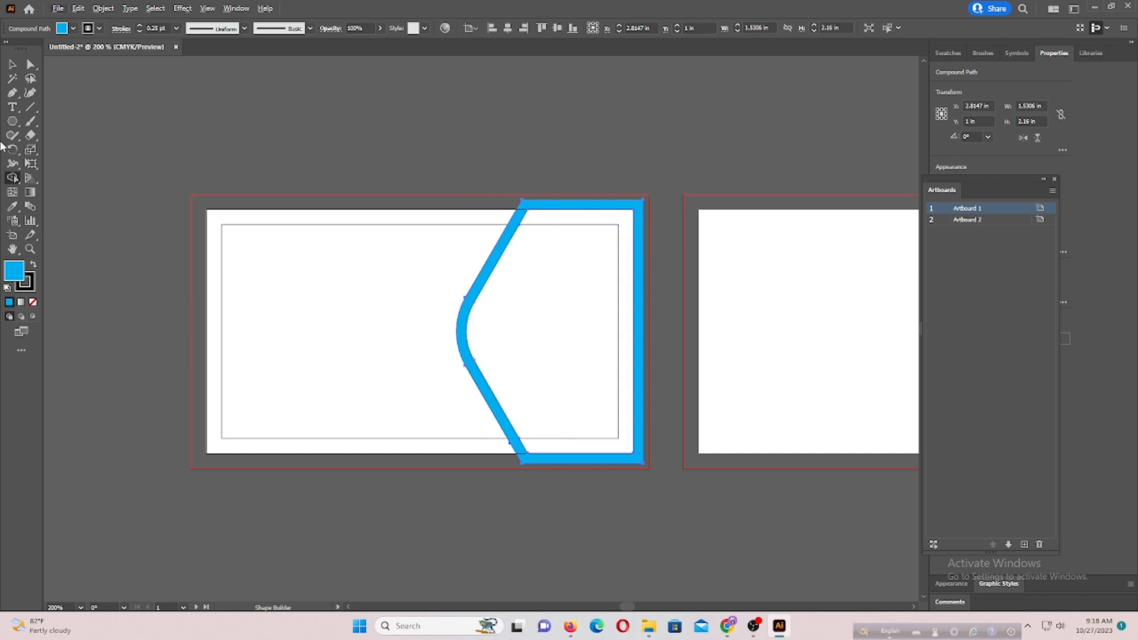
pyautogui.click(13, 64)
pyautogui.click(386, 242)
pyautogui.scroll(-2, 171, 269)
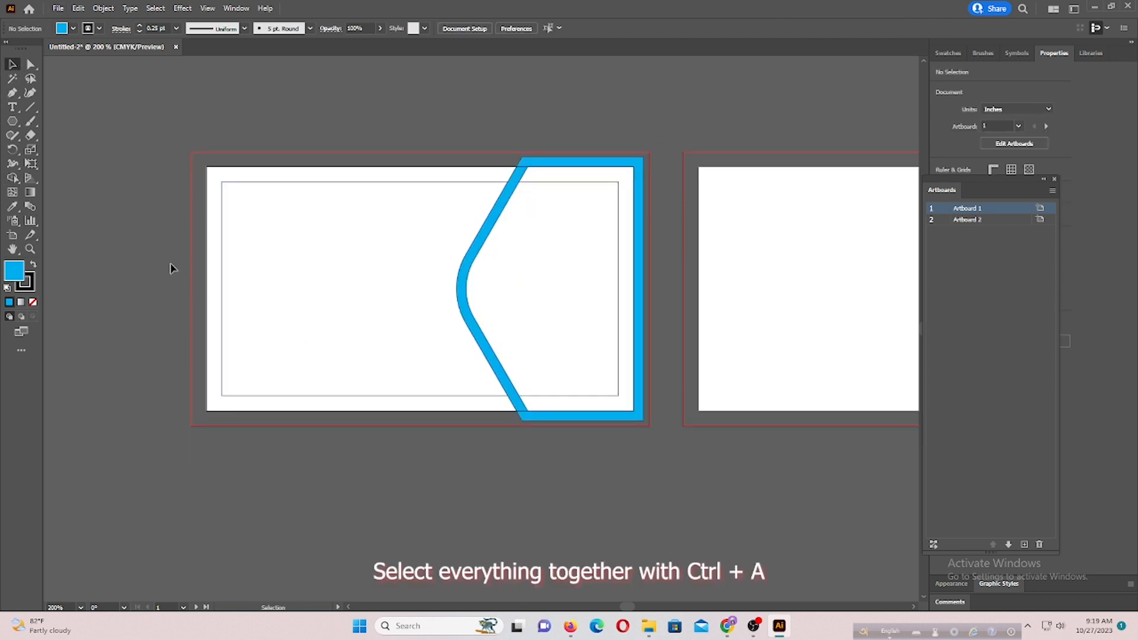
# Draw a tall blue rectangle about 0.22 x 1.04 in near the left edge of Artboard 1.
pyautogui.click(13, 123)
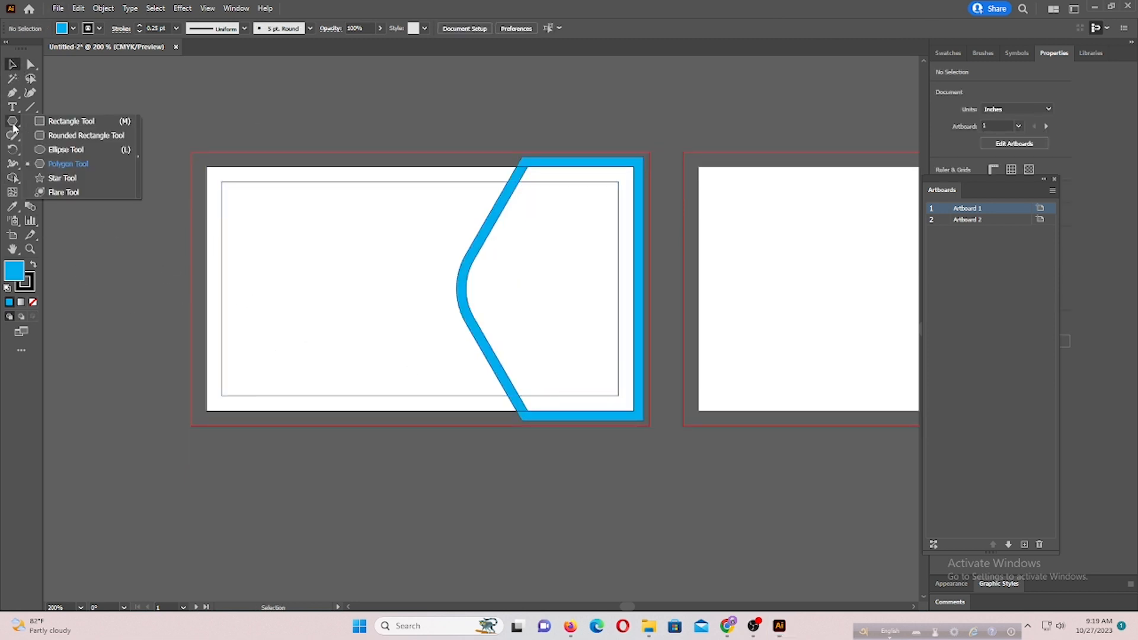
pyautogui.click(53, 123)
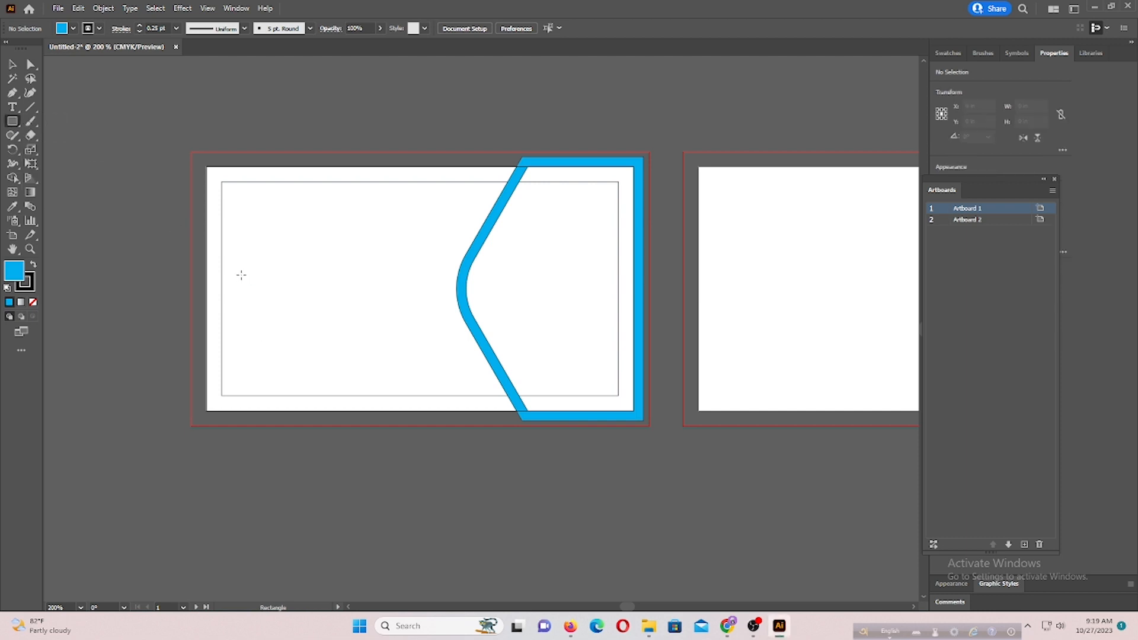
pyautogui.moveTo(237, 265); pyautogui.dragTo(264, 392)
pyautogui.click(12, 64)
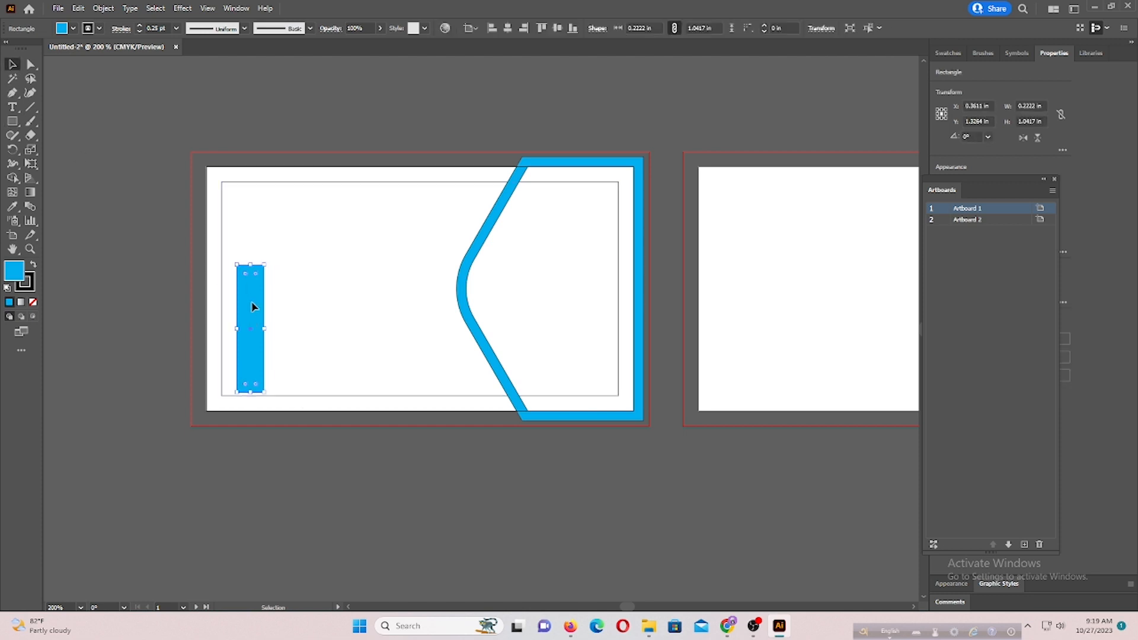
# Align the bar with the inner rectangle's lower-left corner and create a rounded square about 0.22 x 0.24 in above it.
pyautogui.moveTo(254, 306); pyautogui.dragTo(242, 243)
pyautogui.click(279, 462)
pyautogui.moveTo(235, 312); pyautogui.dragTo(262, 234)
pyautogui.click(31, 65)
pyautogui.click(12, 64)
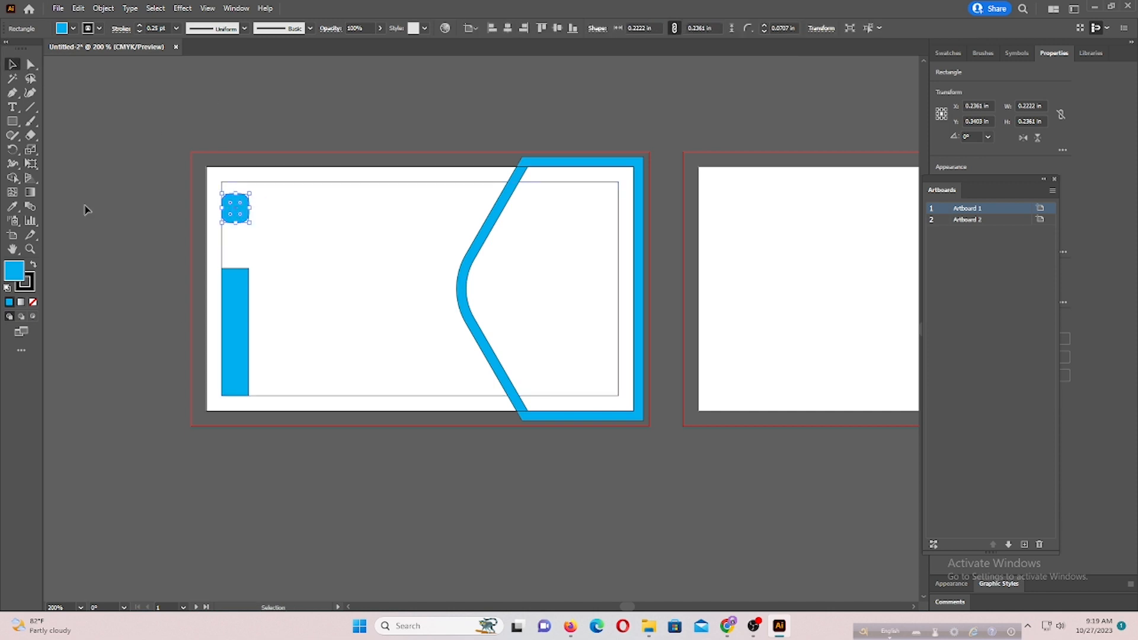
# Round the tall bar's corners generously with its corner widgets and move the small rounded square slightly down.
pyautogui.click(246, 354)
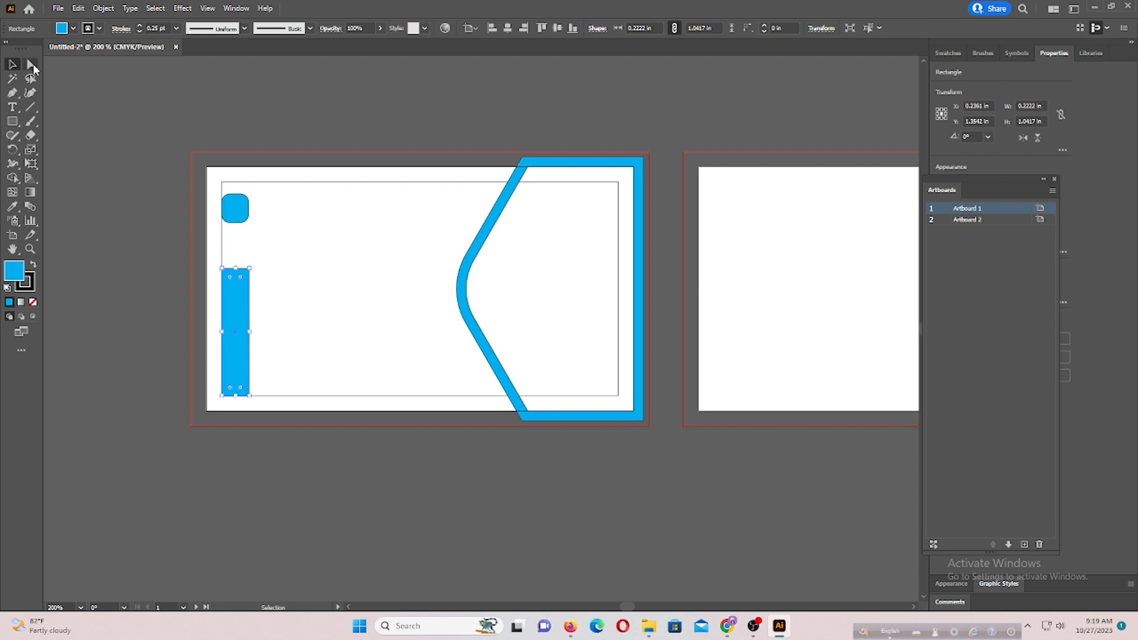
pyautogui.click(32, 64)
pyautogui.moveTo(239, 277); pyautogui.dragTo(237, 297)
pyautogui.click(11, 64)
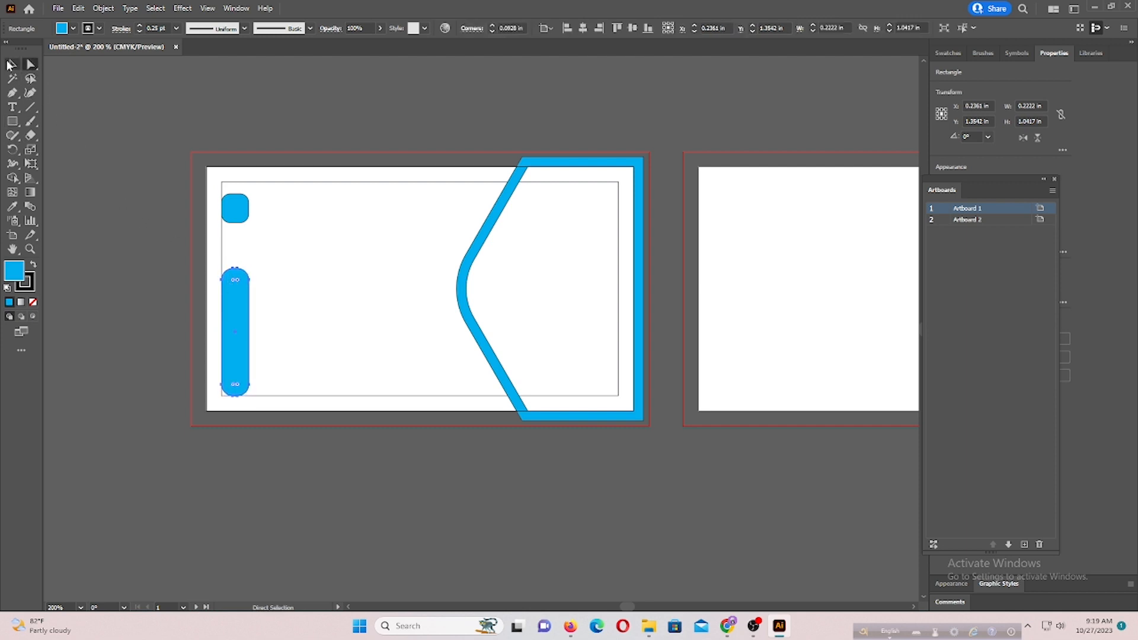
pyautogui.moveTo(235, 215); pyautogui.dragTo(235, 222)
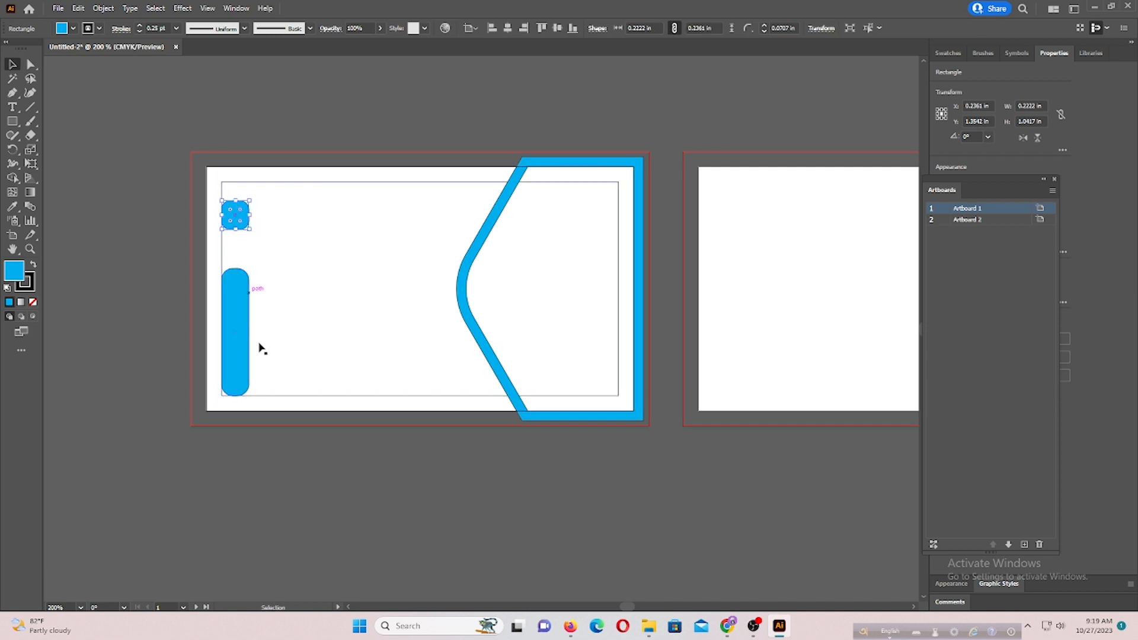
pyautogui.click(325, 456)
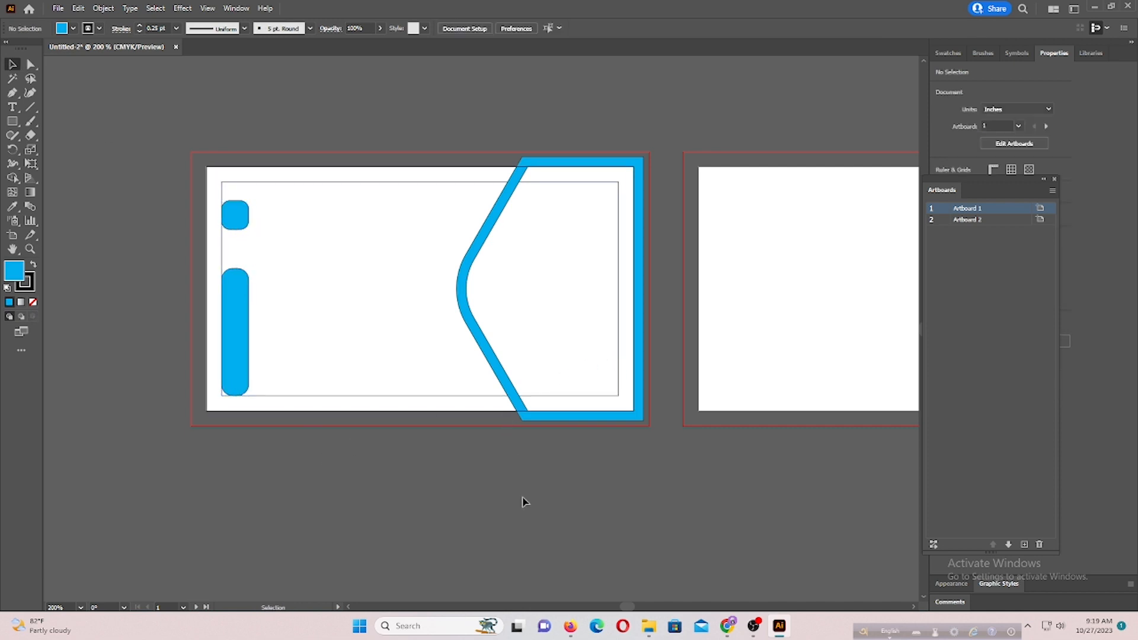
# Select the small rounded square and the tall bar, fill them with red and set their stroke to none.
pyautogui.click(237, 219)
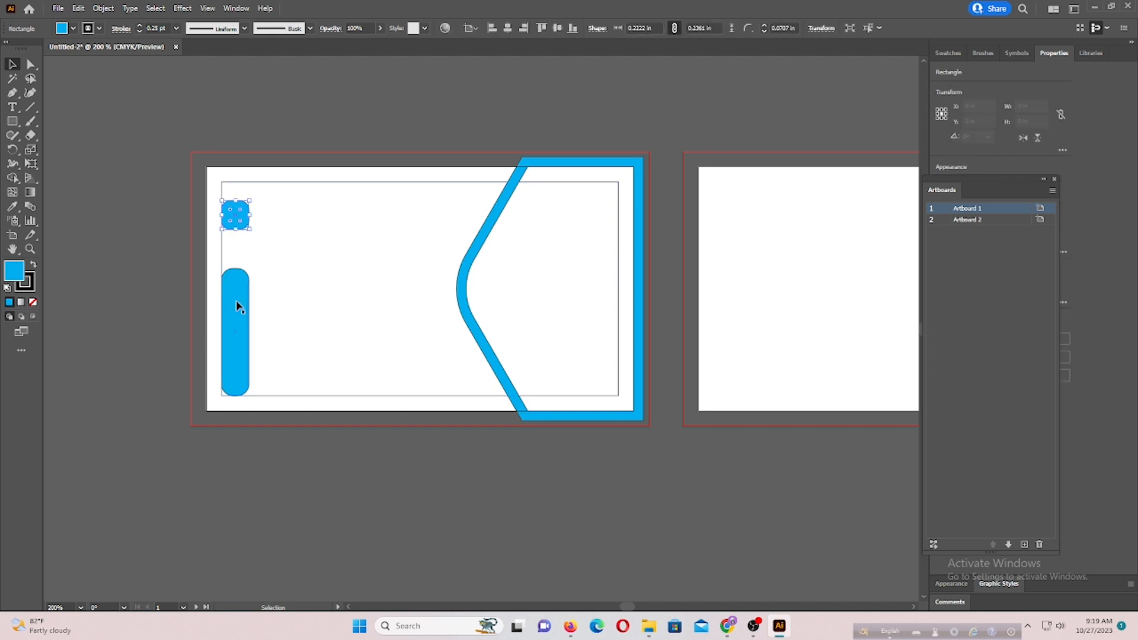
pyautogui.keyDown('shift'); pyautogui.click(264, 351); pyautogui.keyUp('shift')
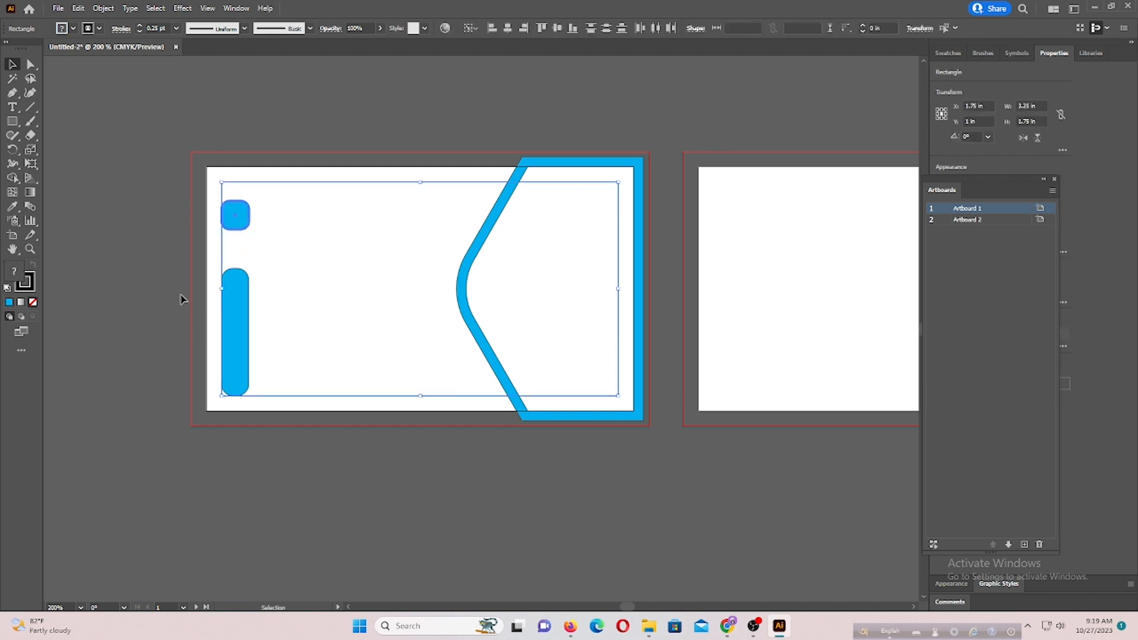
pyautogui.click(236, 219)
pyautogui.keyDown('shift'); pyautogui.click(241, 297); pyautogui.keyUp('shift')
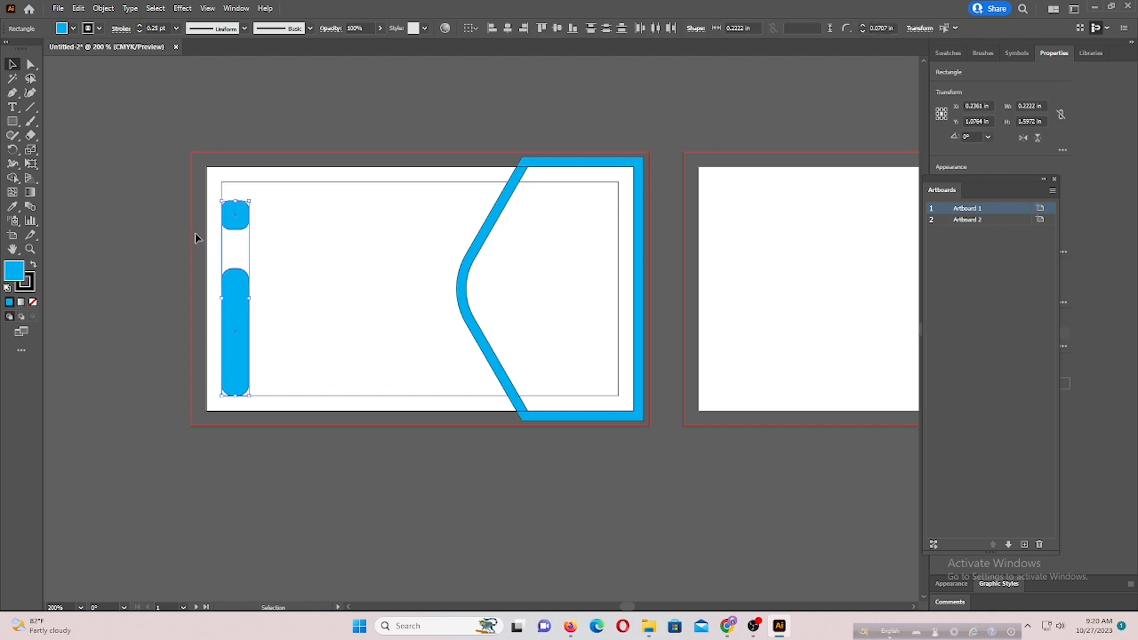
pyautogui.click(73, 28)
pyautogui.click(41, 48)
pyautogui.click(99, 29)
pyautogui.click(99, 29)
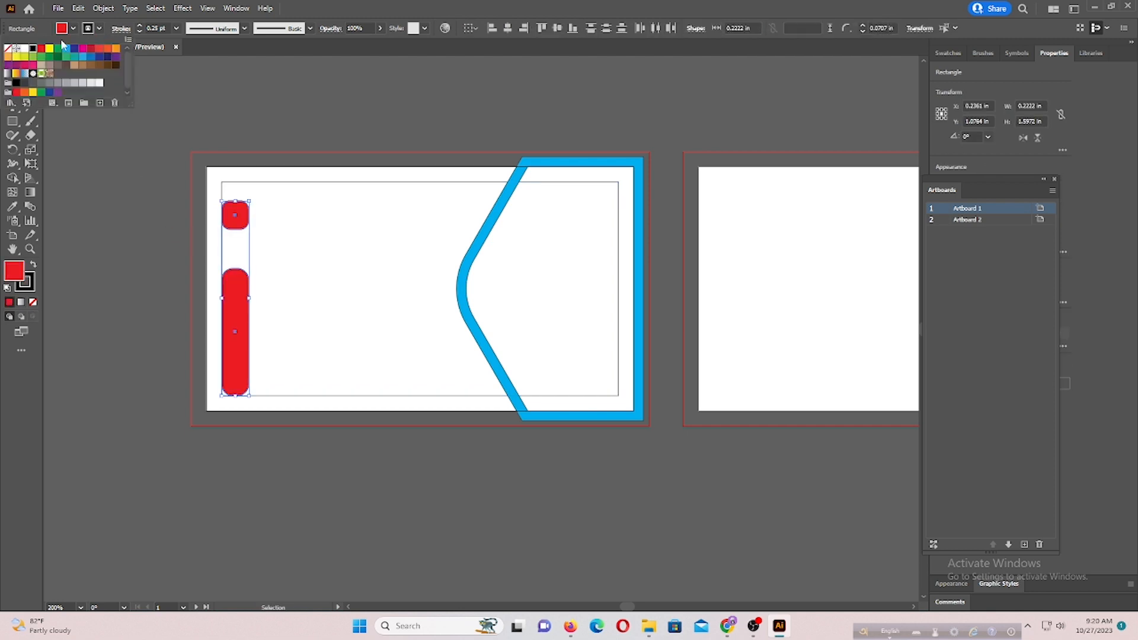
pyautogui.click(9, 48)
# Fill the hexagon outline band with red, set its stroke to none and deselect it.
pyautogui.click(468, 296)
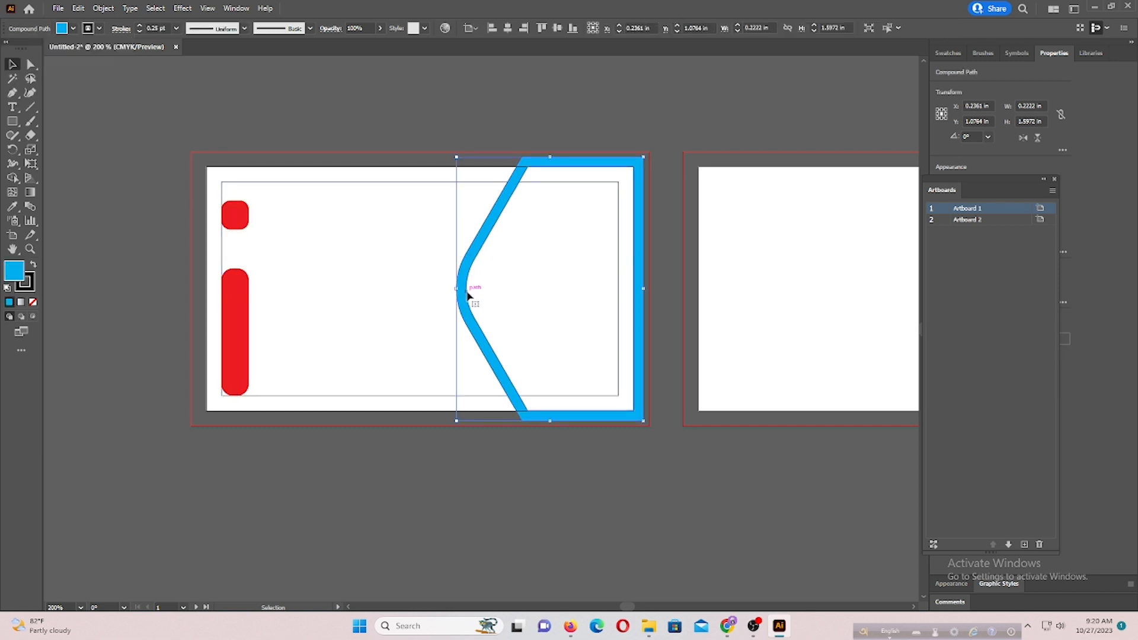
pyautogui.click(65, 30)
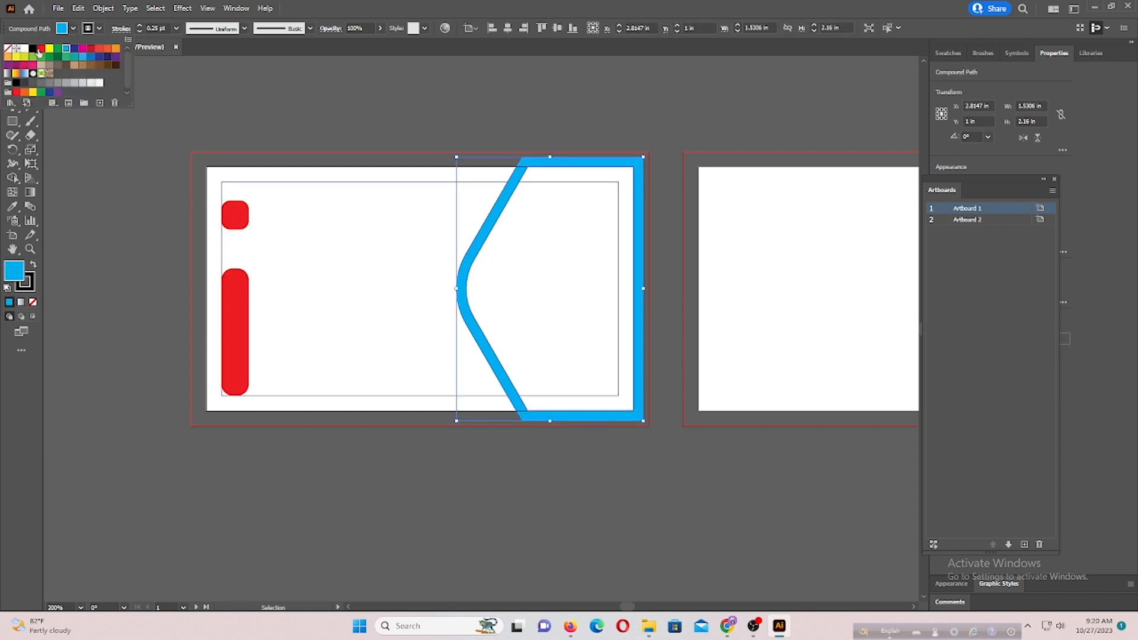
pyautogui.click(39, 52)
pyautogui.click(101, 29)
pyautogui.click(101, 29)
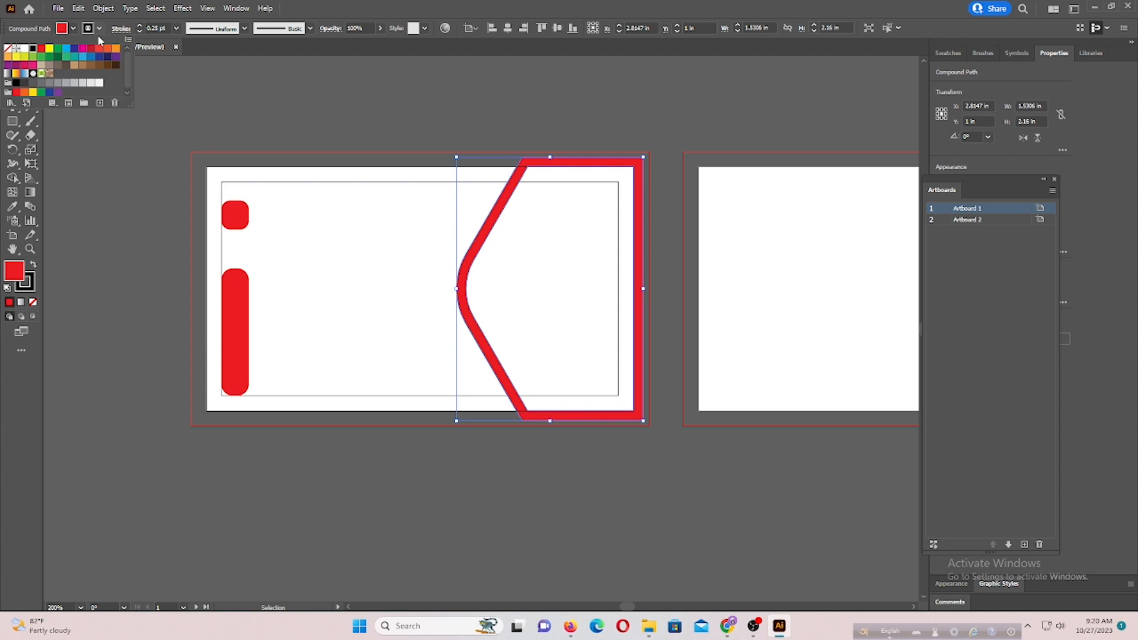
pyautogui.click(8, 48)
pyautogui.click(103, 193)
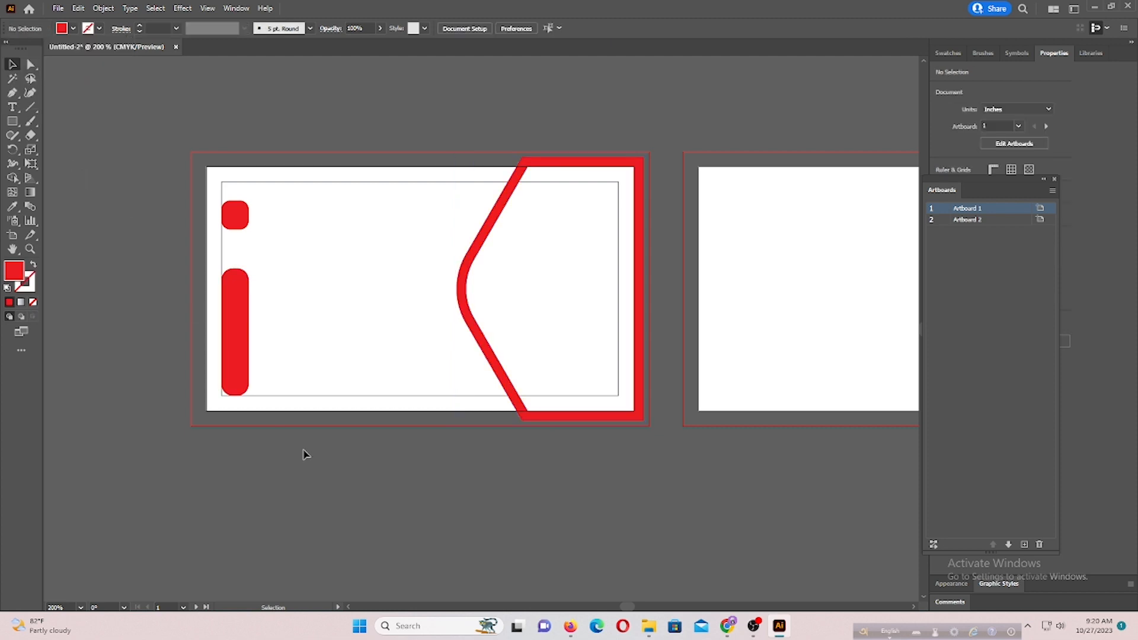
# Select all artwork on Artboard 1 and remove the red band's parts outside the card edge with the Shape Builder tool.
pyautogui.click(325, 384)
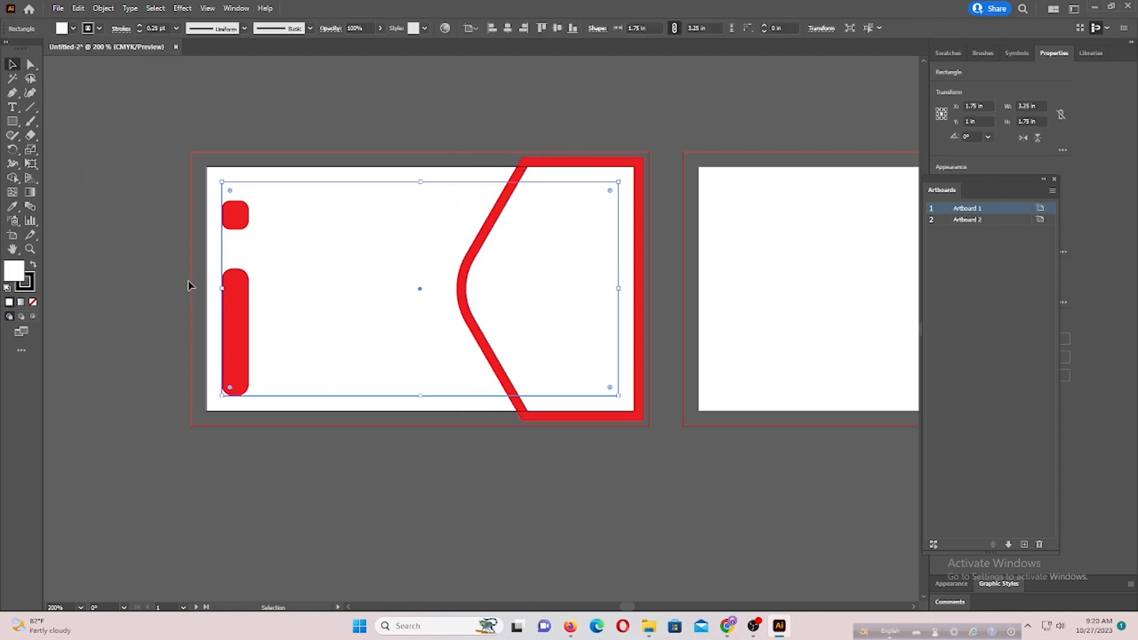
pyautogui.moveTo(148, 118); pyautogui.dragTo(674, 483)
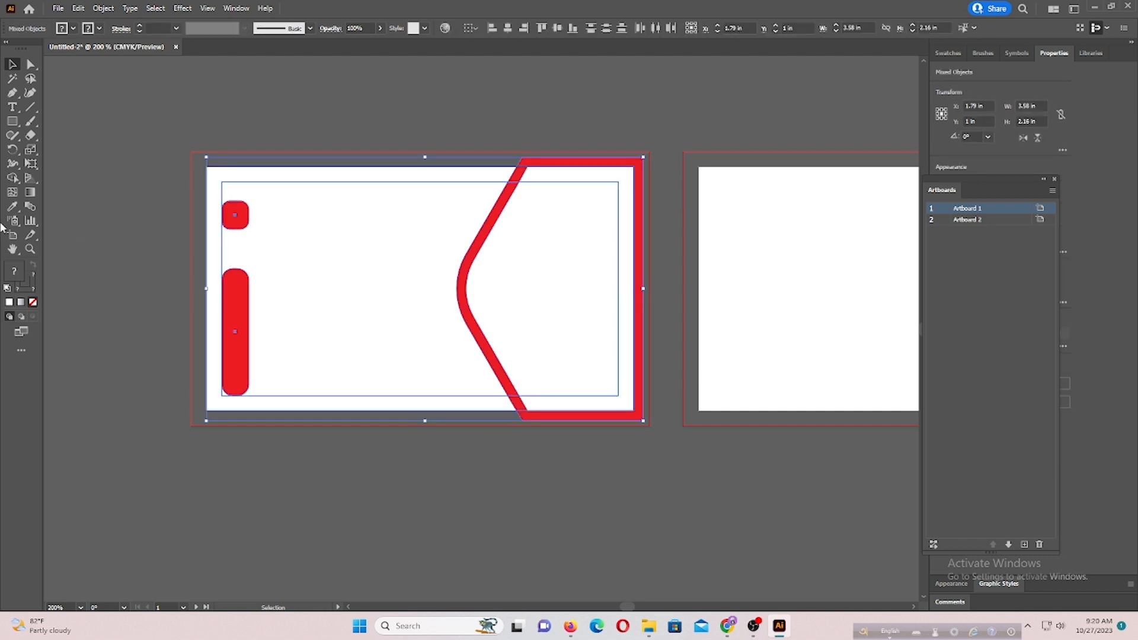
pyautogui.keyDown('alt'); pyautogui.click(584, 420); pyautogui.keyUp('alt')
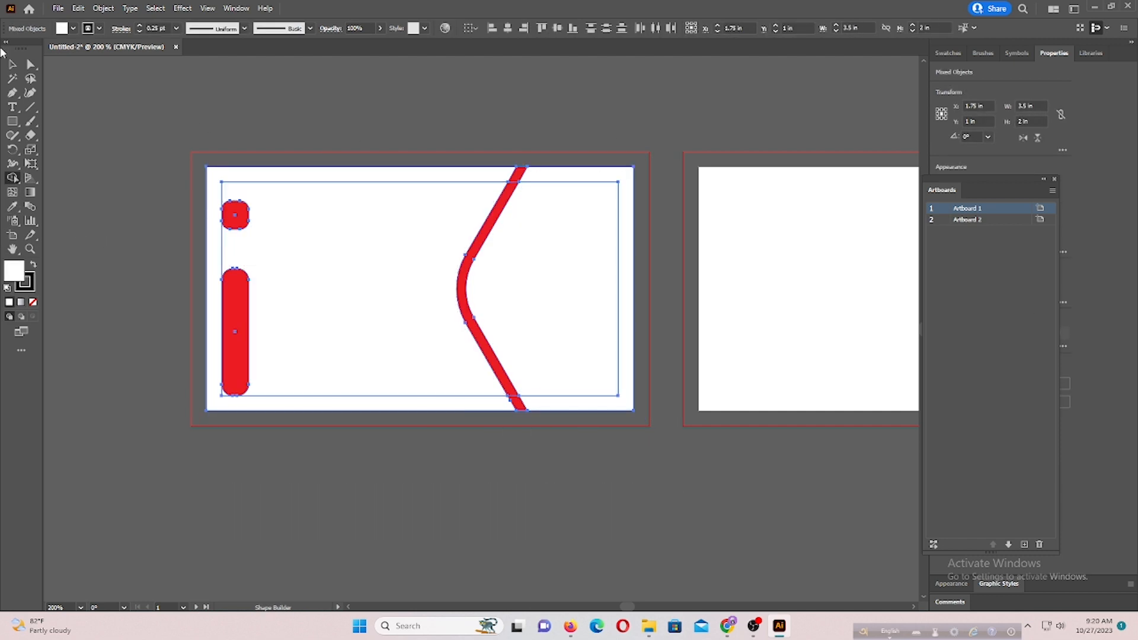
pyautogui.click(11, 67)
pyautogui.click(356, 114)
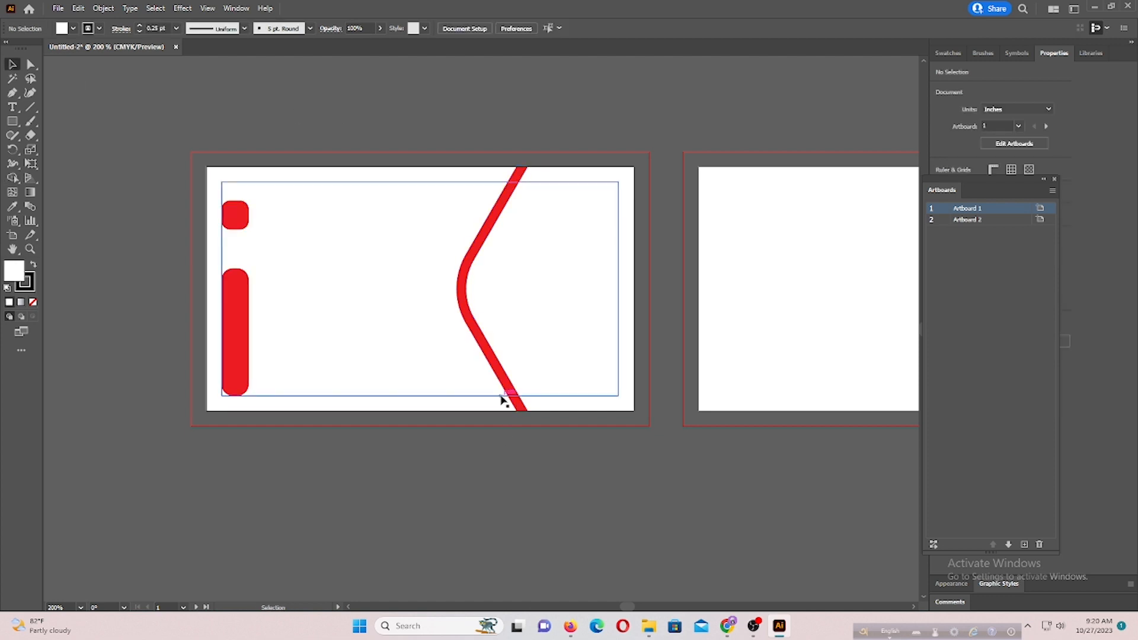
# Duplicate the red chevron band a short distance to its left at the same height.
pyautogui.keyDown('alt'); pyautogui.moveTo(492, 363); pyautogui.dragTo(475, 363); pyautogui.keyUp('alt')
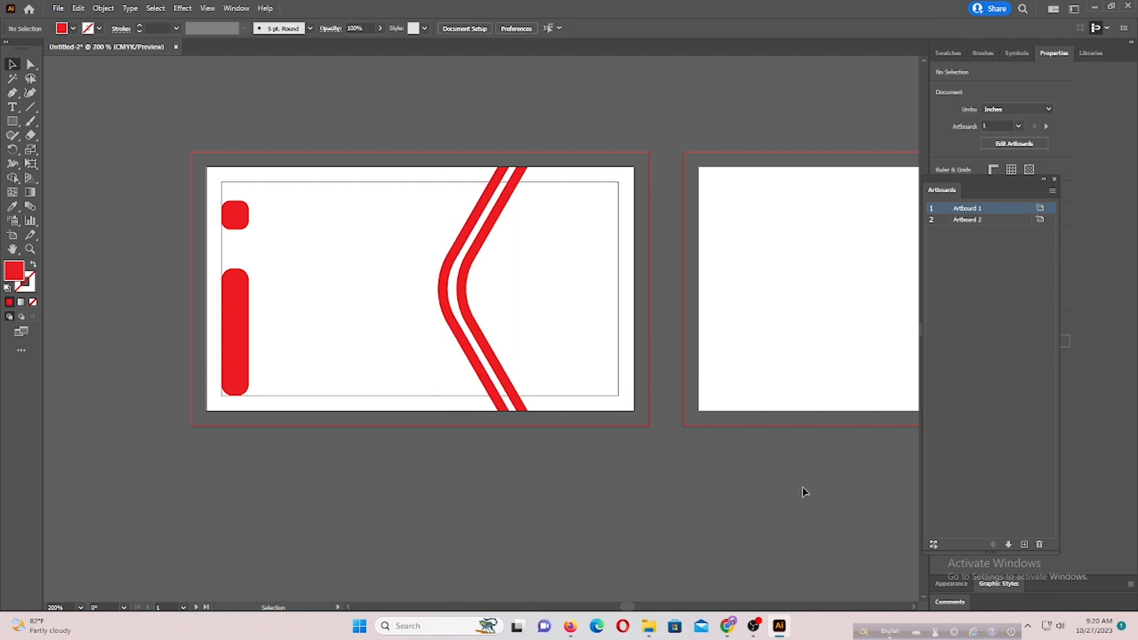
pyautogui.hscroll(3, 913, 609)
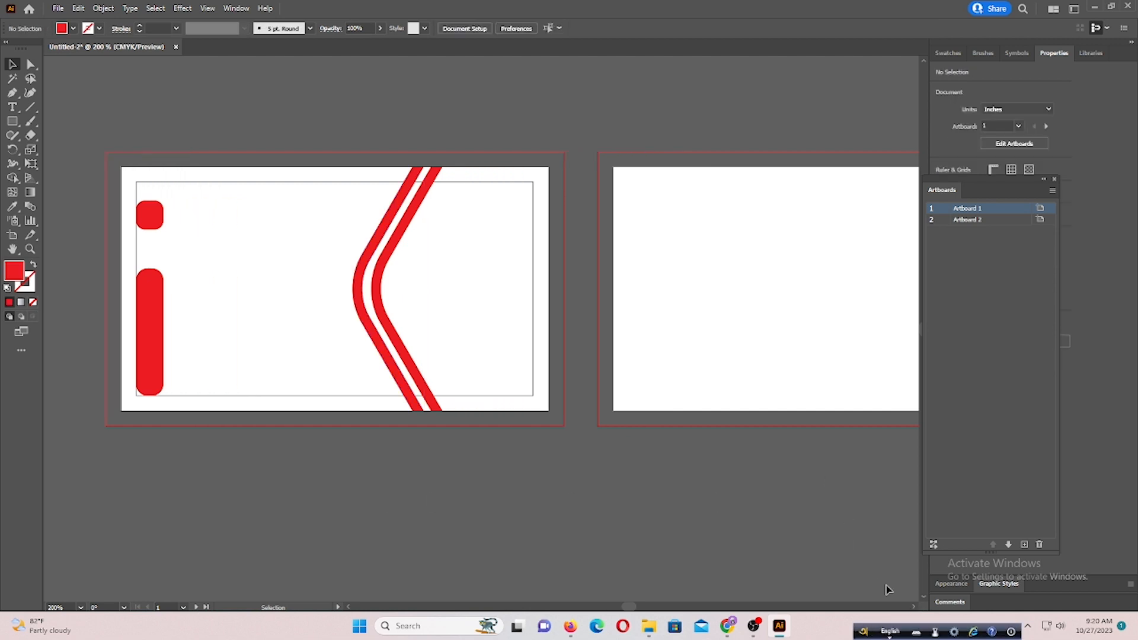
# Set the stroke of the inner 3.25 x 1.75 in rectangle to none.
pyautogui.click(500, 338)
pyautogui.click(99, 29)
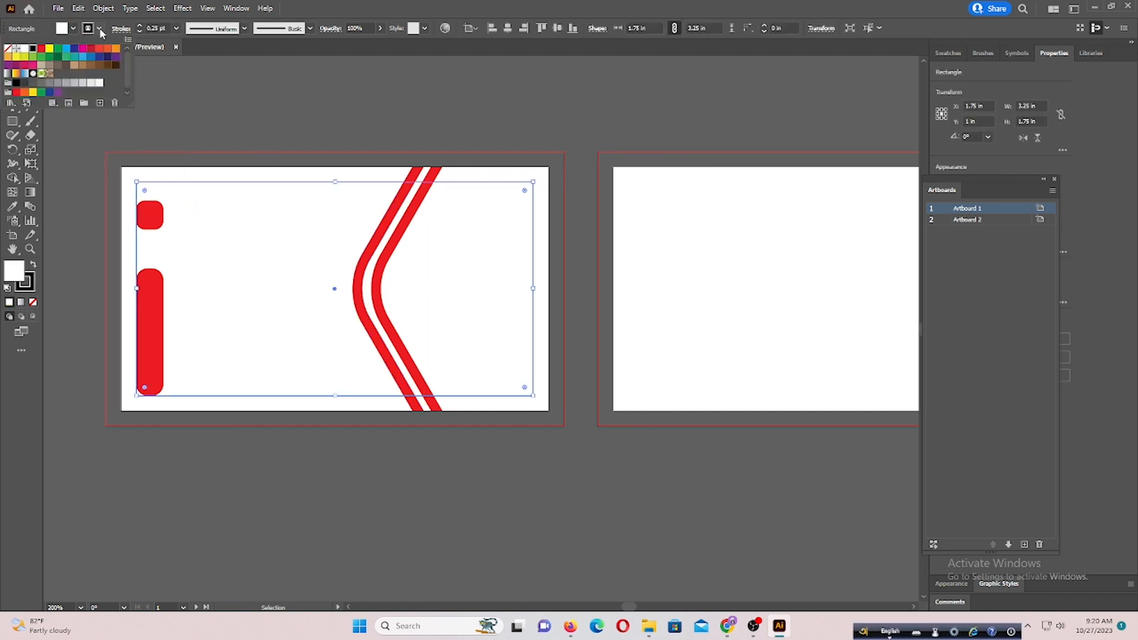
pyautogui.click(8, 49)
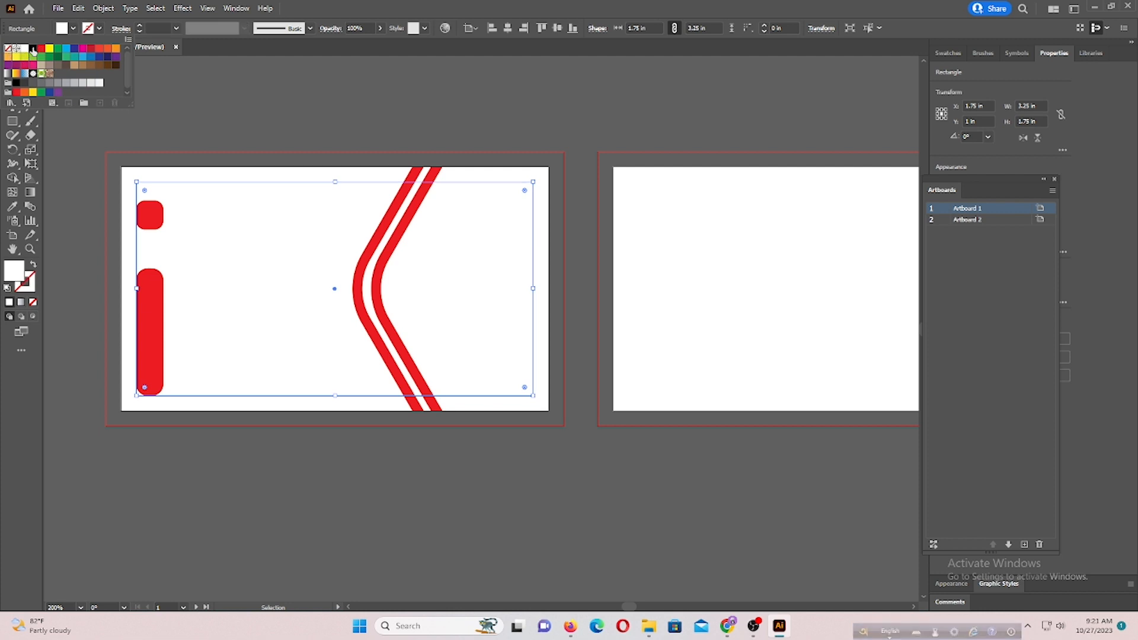
# Give the inner 3.25 x 1.75 in rectangle on Artboard 1 a black 0.25 pt stroke and deselect it.
pyautogui.click(32, 48)
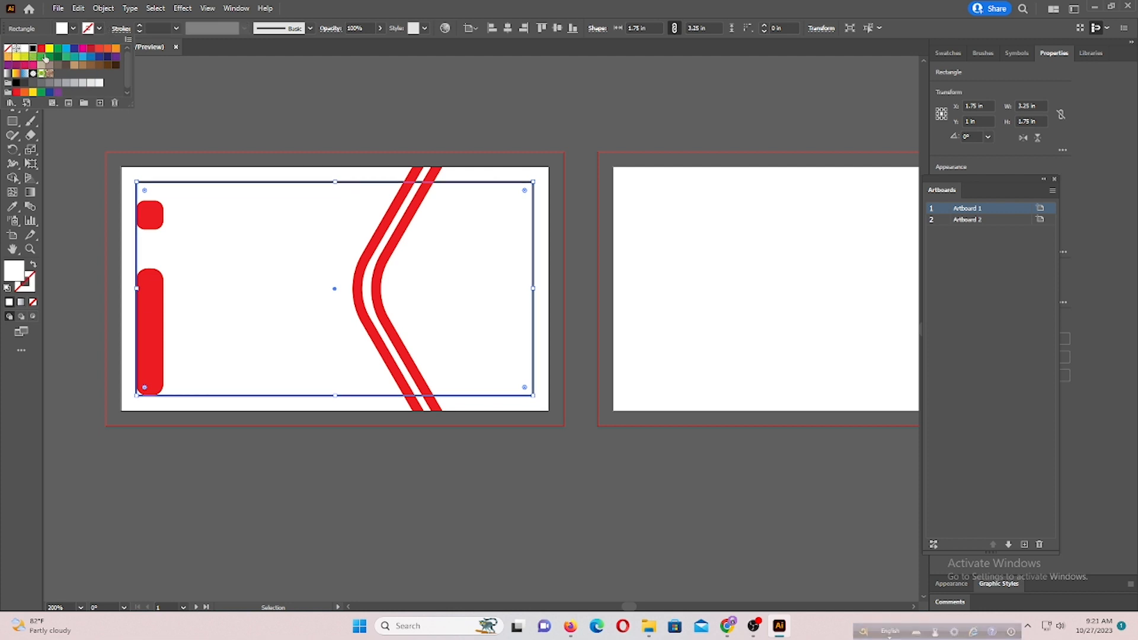
pyautogui.click(176, 28)
pyautogui.click(191, 41)
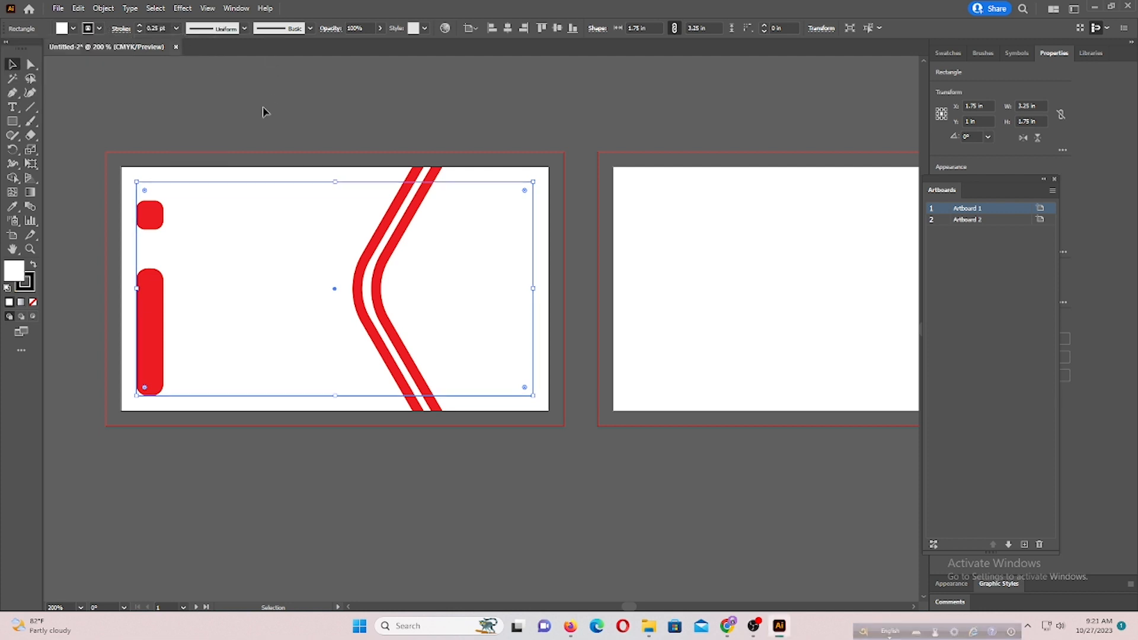
pyautogui.click(616, 405)
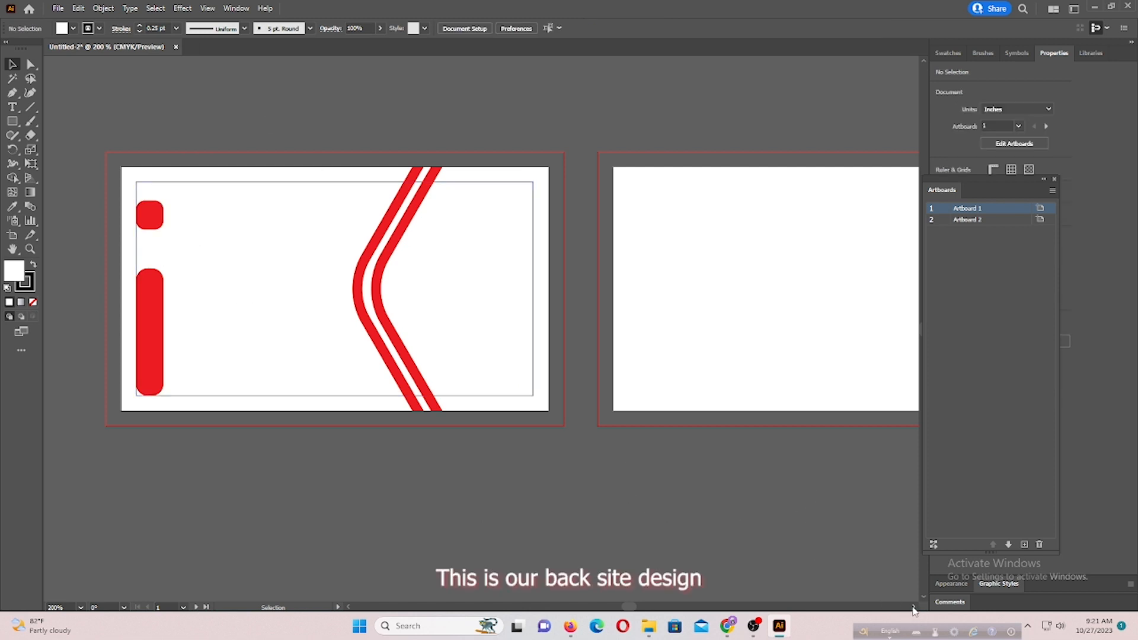
# Draw a 3.5 x 2 in rectangle on Artboard 2 and align it to the artboard's horizontal center and top edge.
pyautogui.hscroll(5, 914, 611)
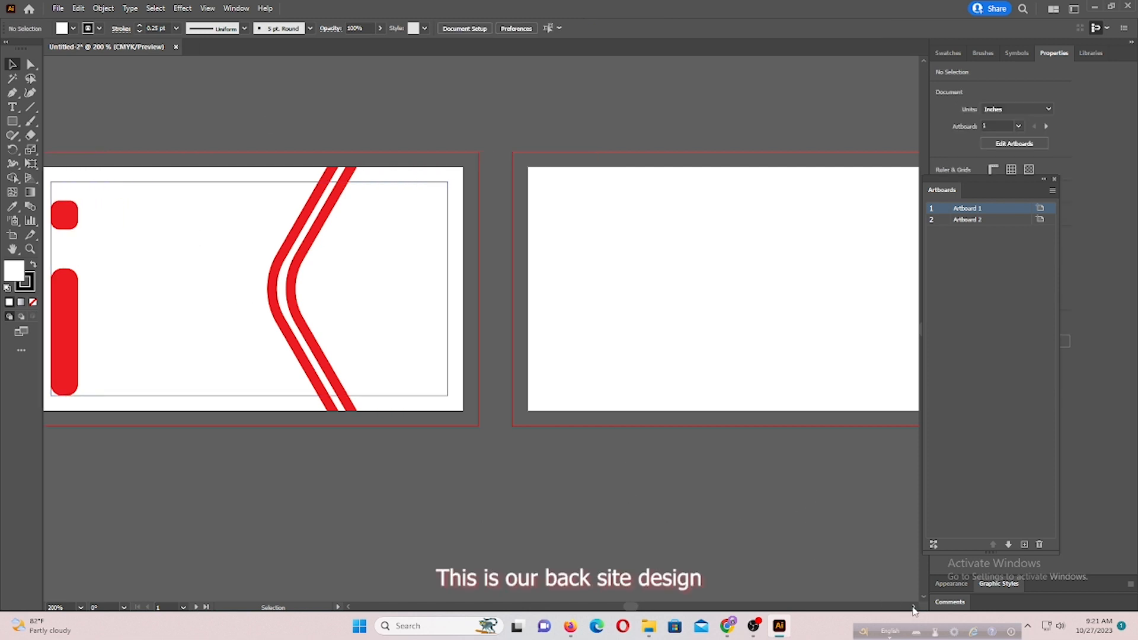
pyautogui.click(12, 122)
pyautogui.click(419, 272)
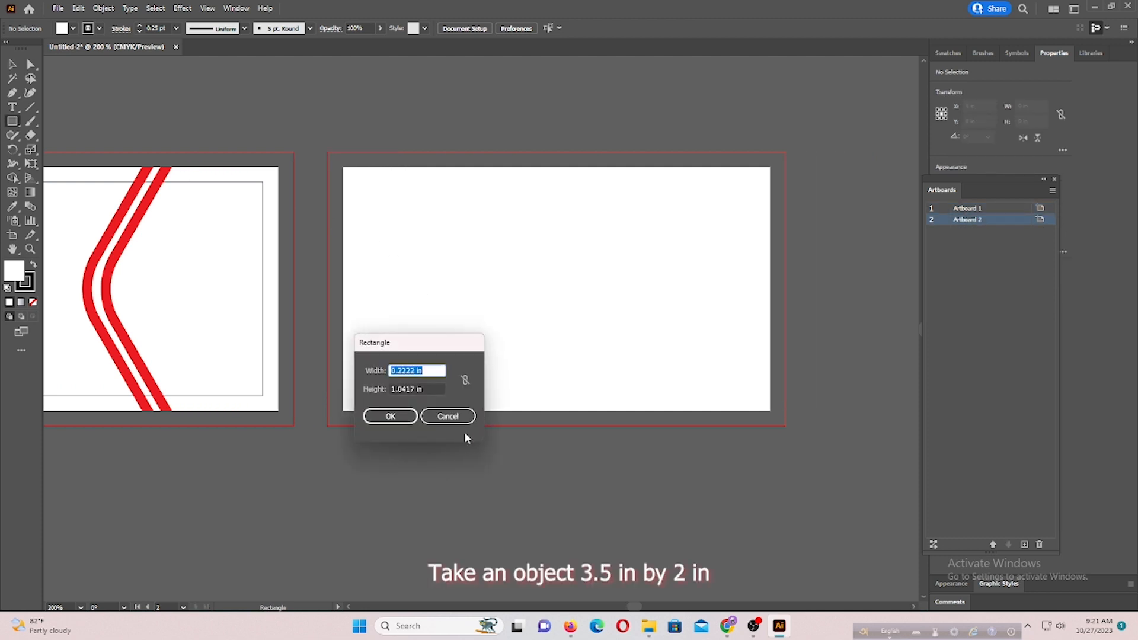
pyautogui.press('BackSpace')
pyautogui.write('3.5')
pyautogui.doubleClick(412, 388)
pyautogui.write('2')
pyautogui.press('Return')
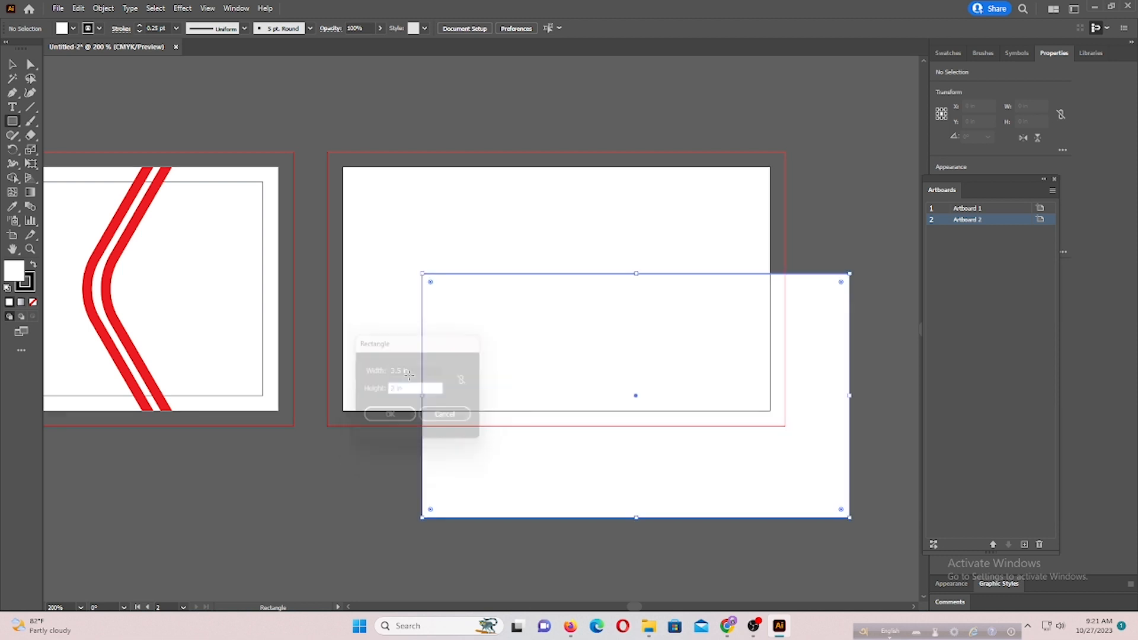
pyautogui.click(509, 29)
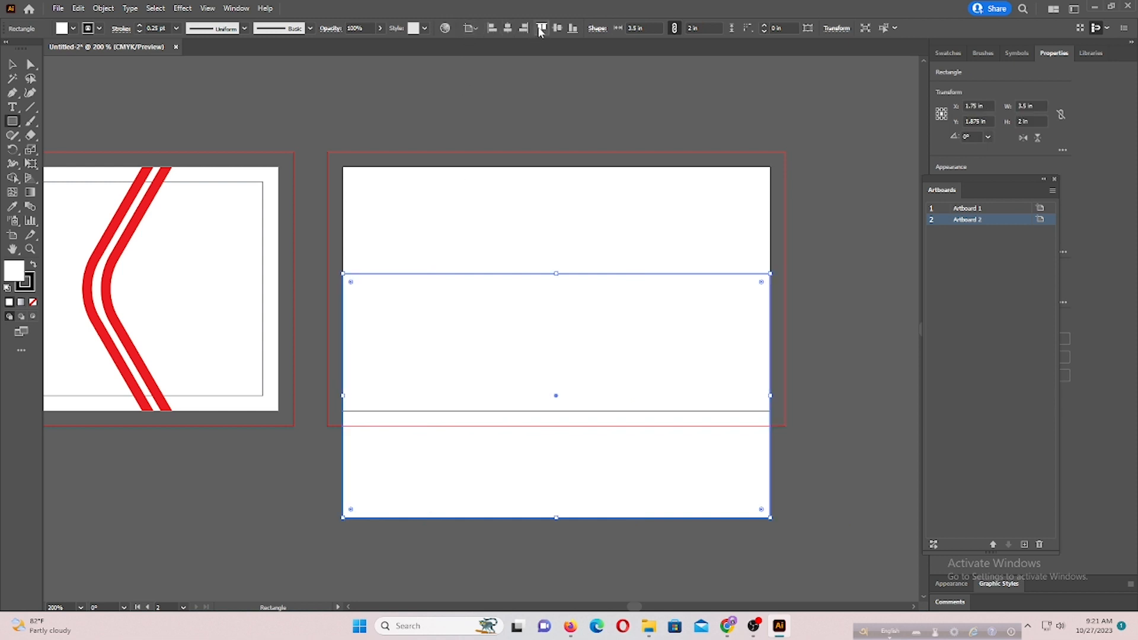
pyautogui.click(542, 28)
# Offset the Artboard 2 rectangle's path by -0.125 in with miter joins to create the inner margin rectangle.
pyautogui.click(103, 8)
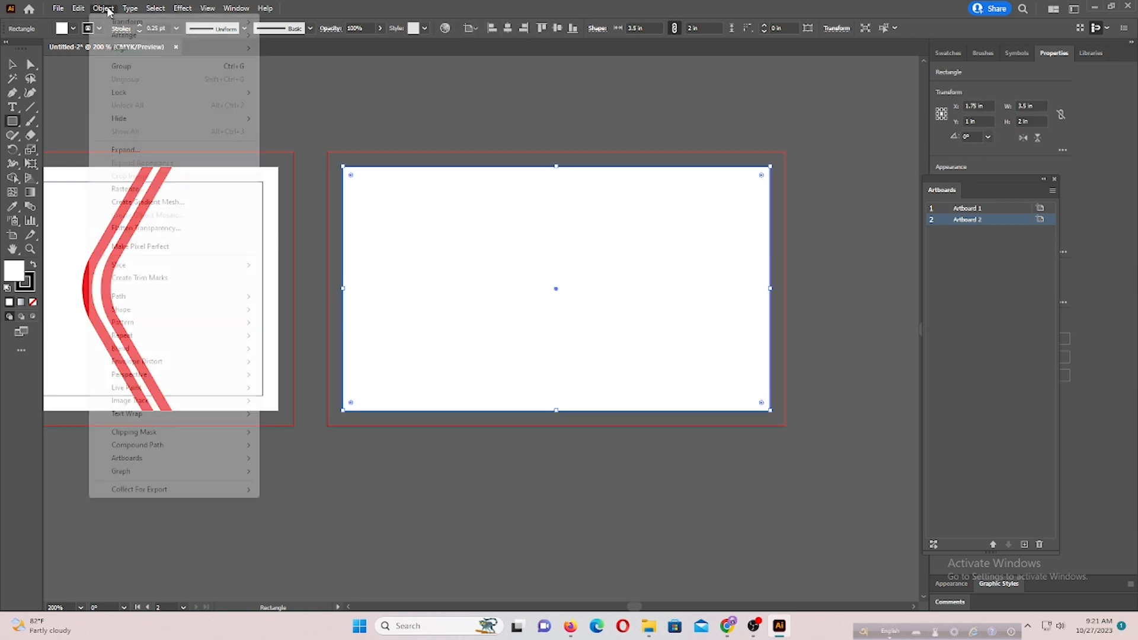
pyautogui.moveTo(178, 297)
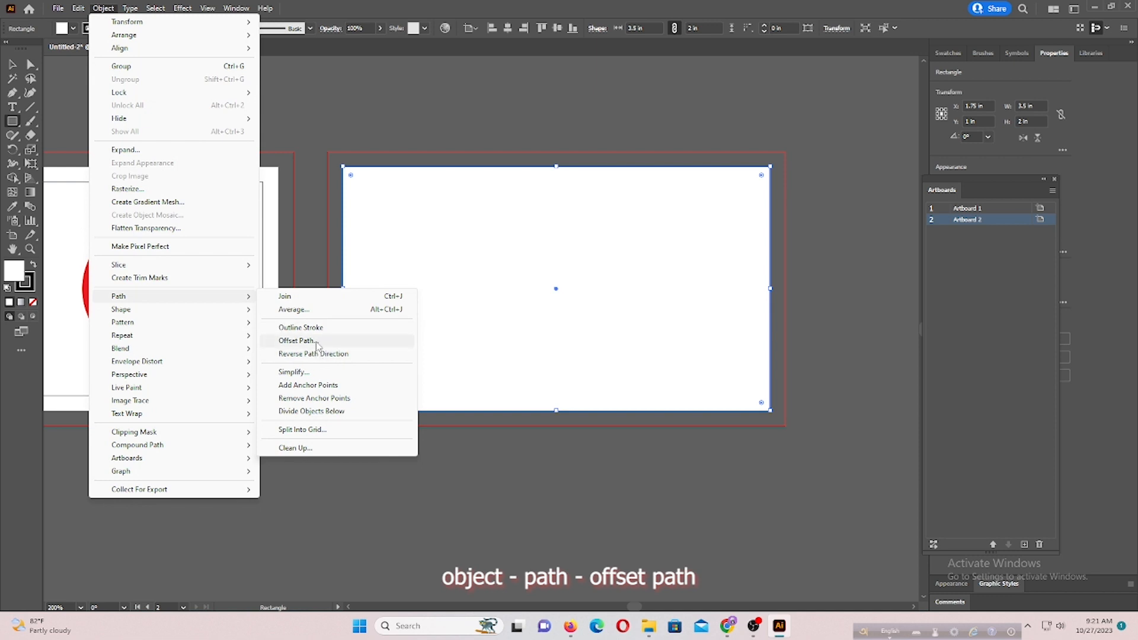
pyautogui.click(298, 341)
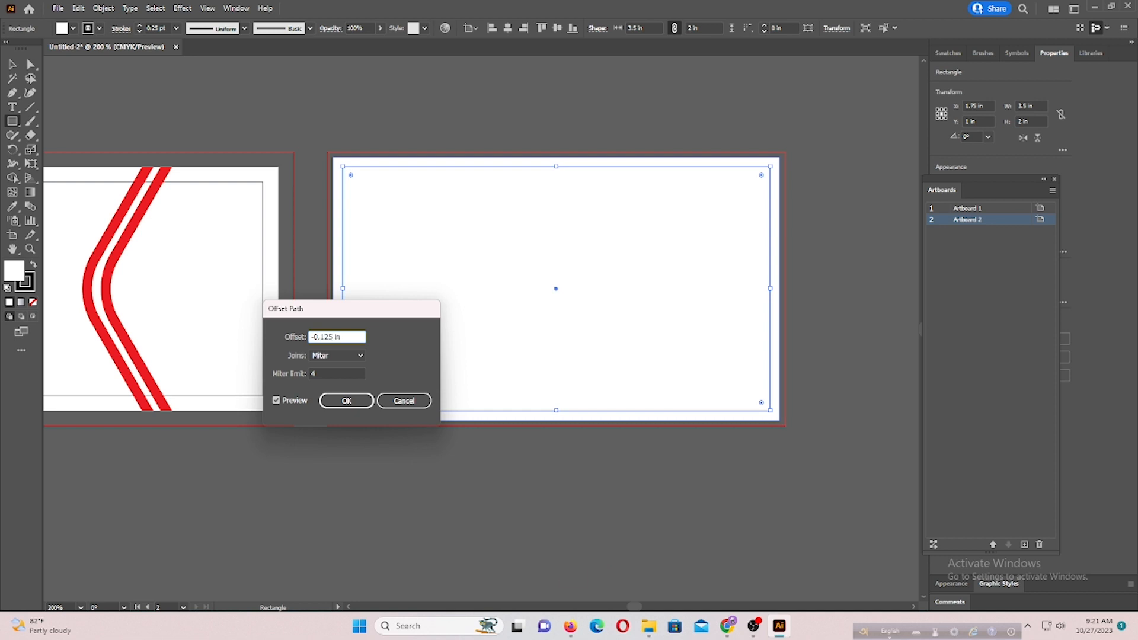
pyautogui.press('Return')
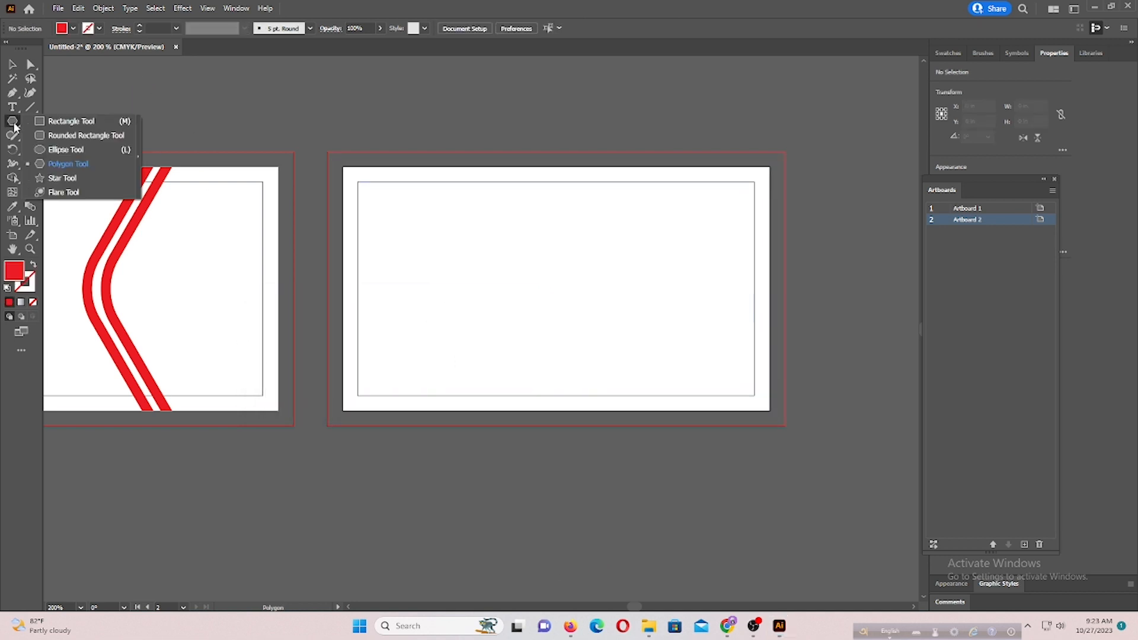
# Draw a large red five-sided polygon with the Polygon tool, with its flat base at the card's lower edge.
pyautogui.click(68, 163)
pyautogui.moveTo(363, 241)
pyautogui.mouseDown()
pyautogui.moveTo(488, 424)
pyautogui.moveTo(490, 412)
pyautogui.mouseUp()
pyautogui.press('Down')
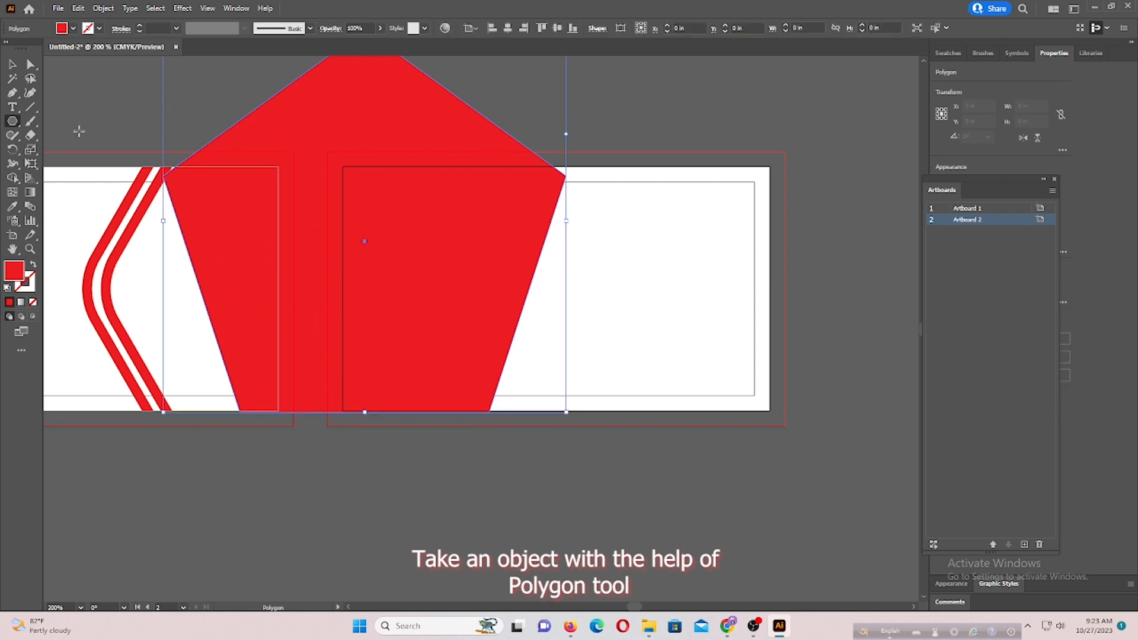
# Enlarge the red pentagon to about 4.02 x 3.82 in and place it centrally over the lower part of Artboard 2, apex upward.
pyautogui.click(12, 65)
pyautogui.moveTo(304, 223); pyautogui.dragTo(503, 379)
pyautogui.moveTo(544, 183); pyautogui.dragTo(542, 102)
pyautogui.moveTo(546, 236); pyautogui.dragTo(559, 358)
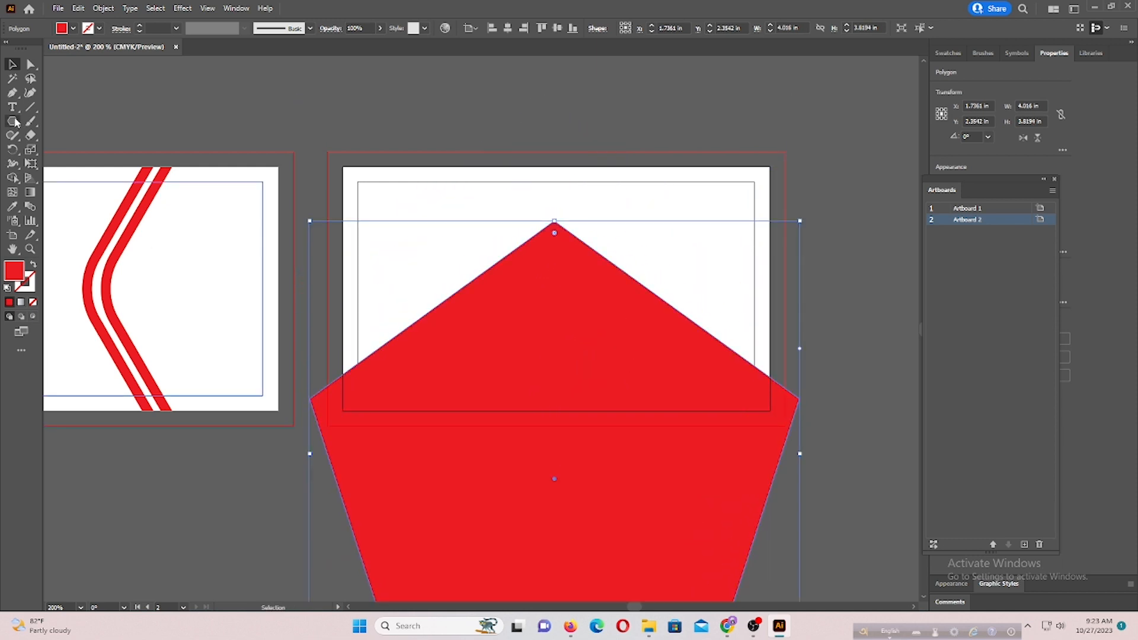
# Round the red pentagon's corners moderately using its live corners with the Direct Selection tool.
pyautogui.click(31, 64)
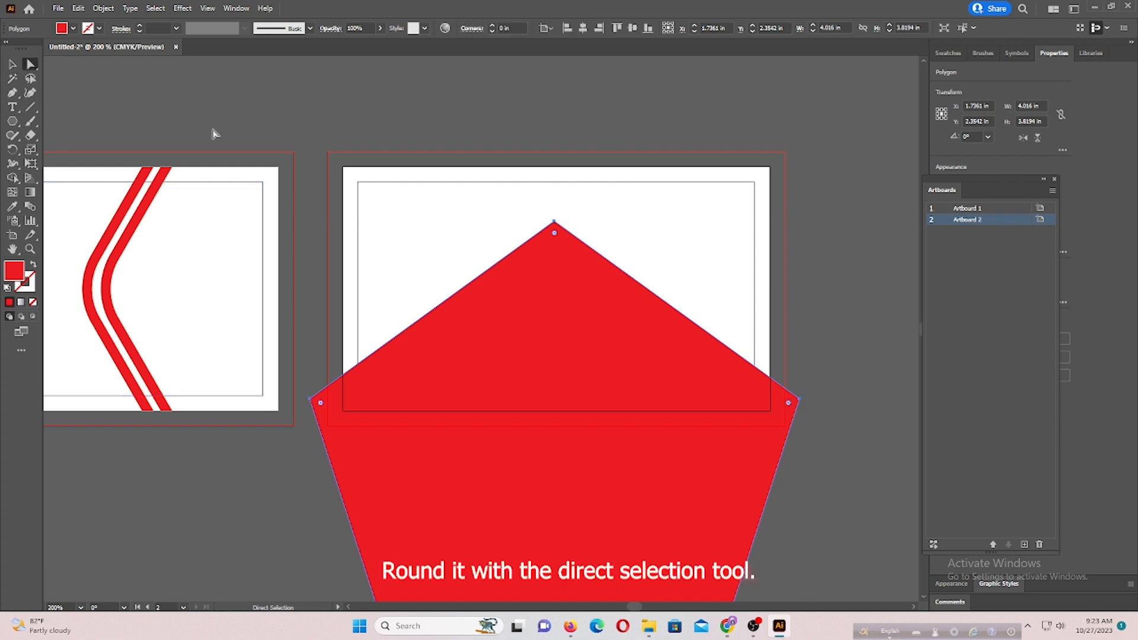
pyautogui.moveTo(556, 233); pyautogui.dragTo(551, 256)
pyautogui.click(10, 66)
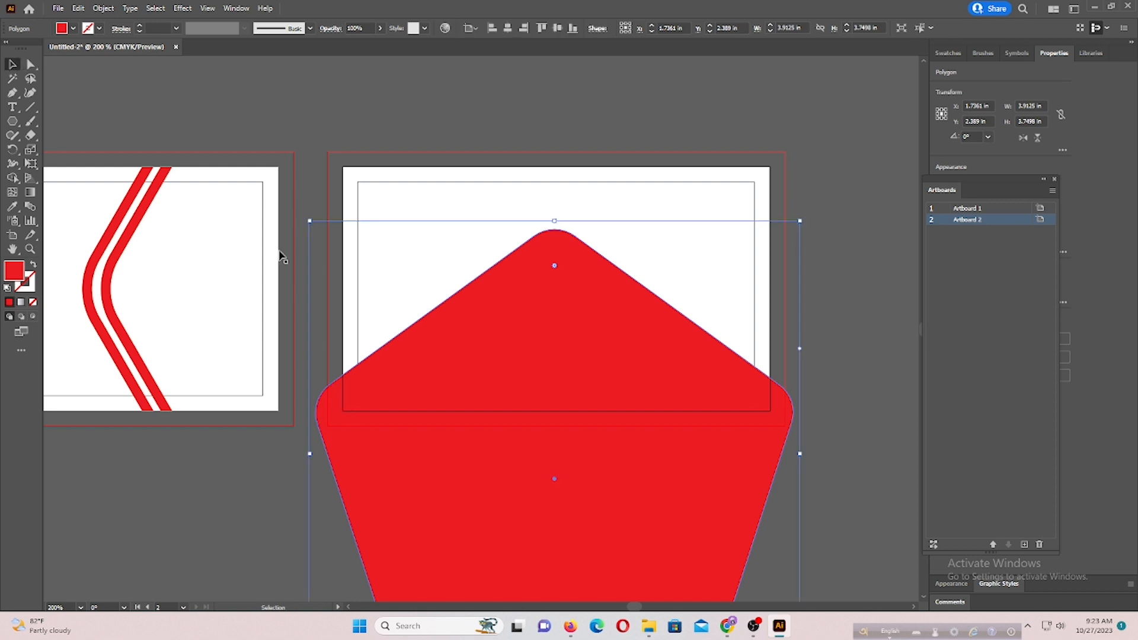
# Select the pentagon with both card rectangles, remove its part outside the card with the Shape Builder tool and deselect.
pyautogui.scroll(-3, 521, 362)
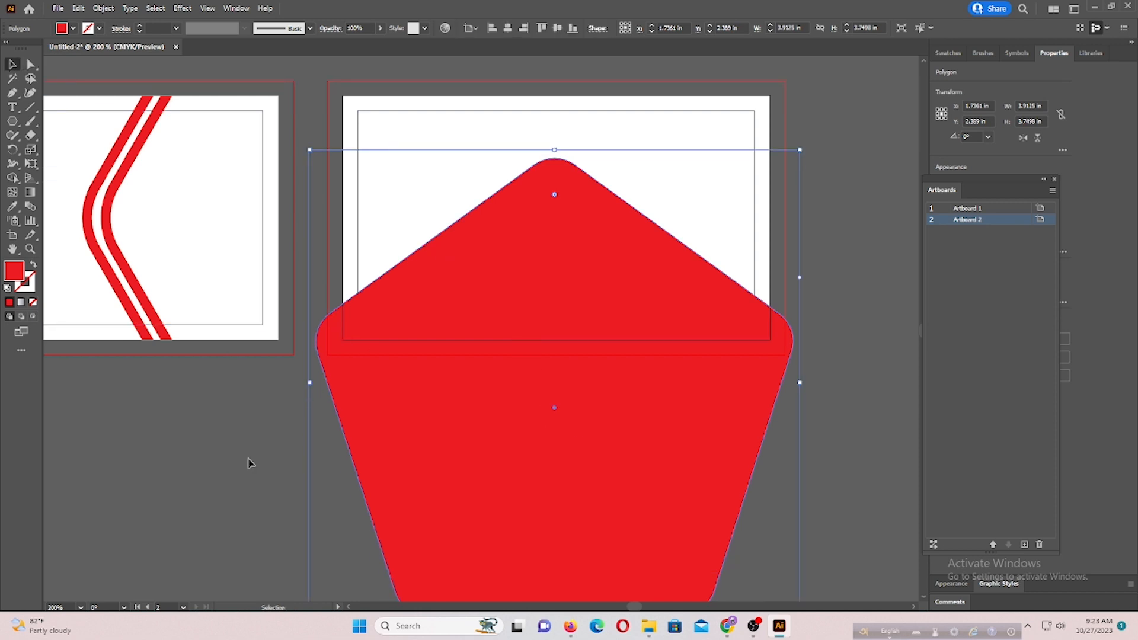
pyautogui.moveTo(317, 462); pyautogui.dragTo(521, 236)
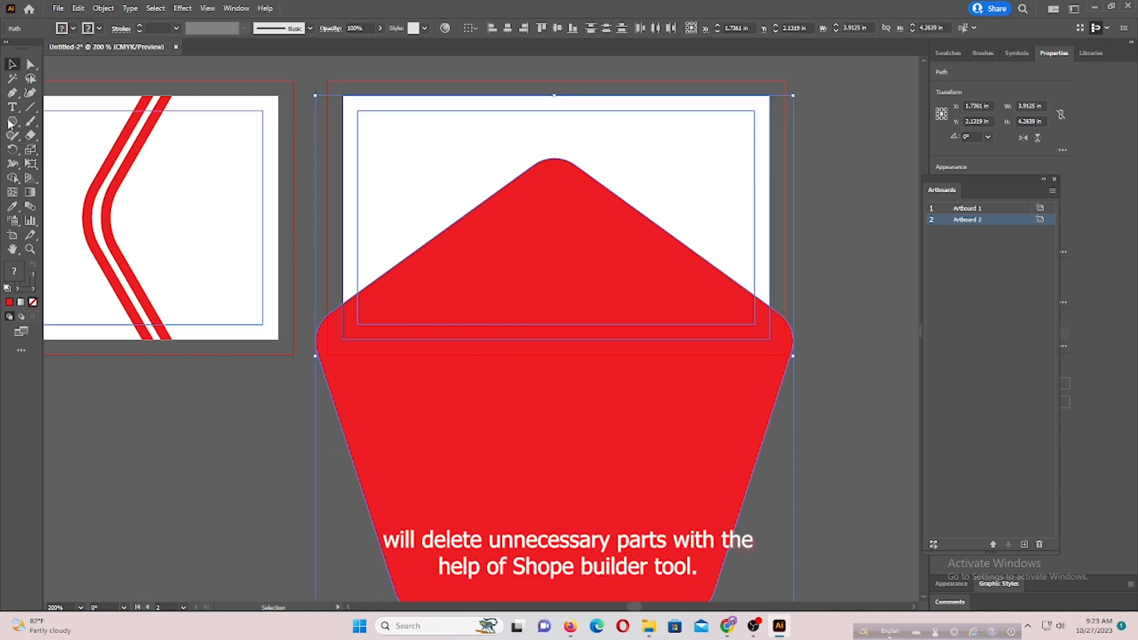
pyautogui.click(13, 177)
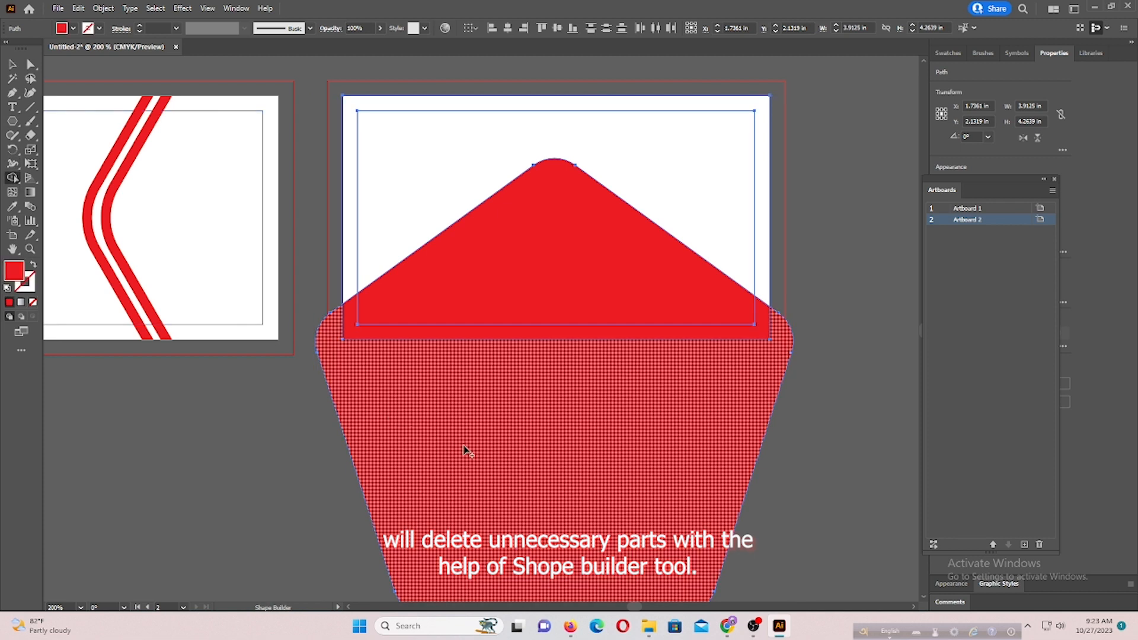
pyautogui.keyDown('alt'); pyautogui.click(466, 450); pyautogui.keyUp('alt')
pyautogui.click(13, 64)
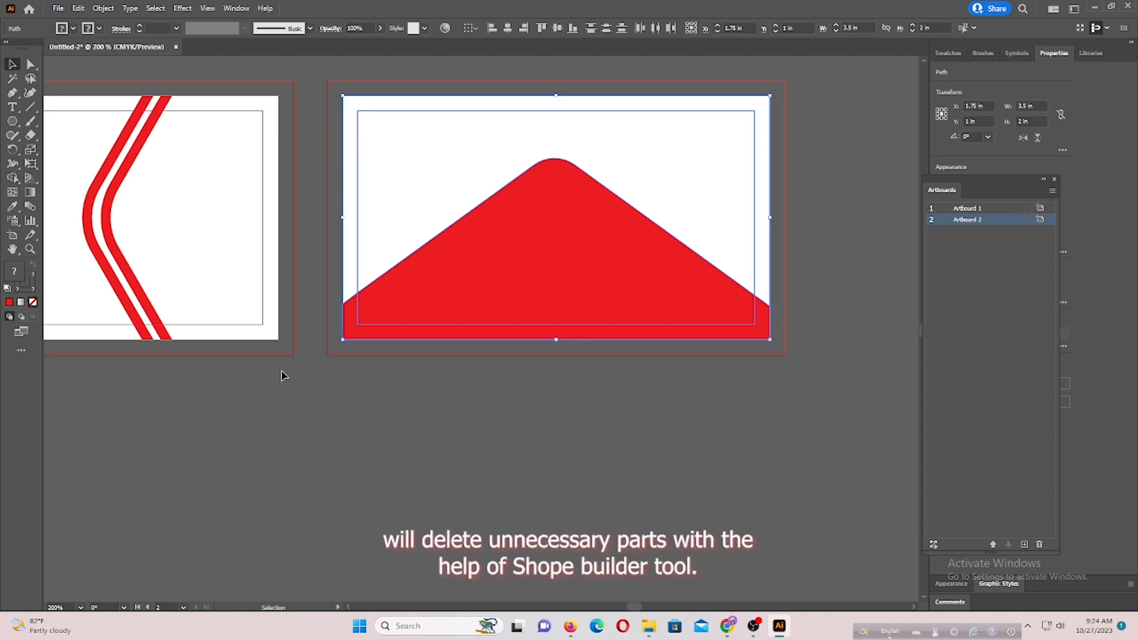
pyautogui.click(516, 432)
# Offset the trimmed red shape's path outward by 0.08 in.
pyautogui.click(536, 274)
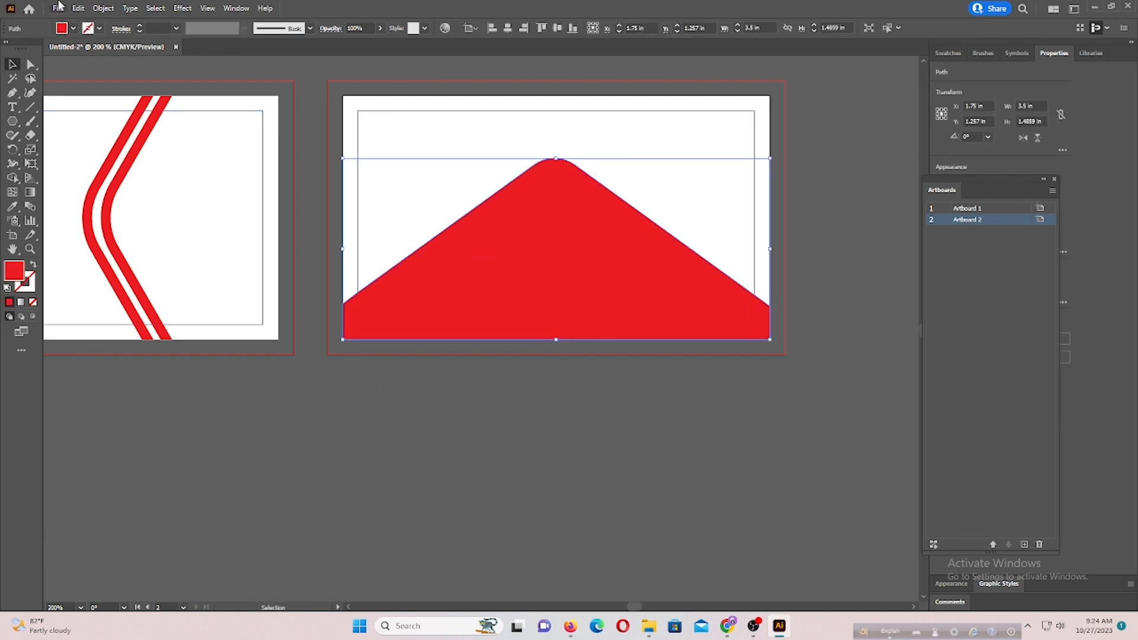
pyautogui.click(103, 8)
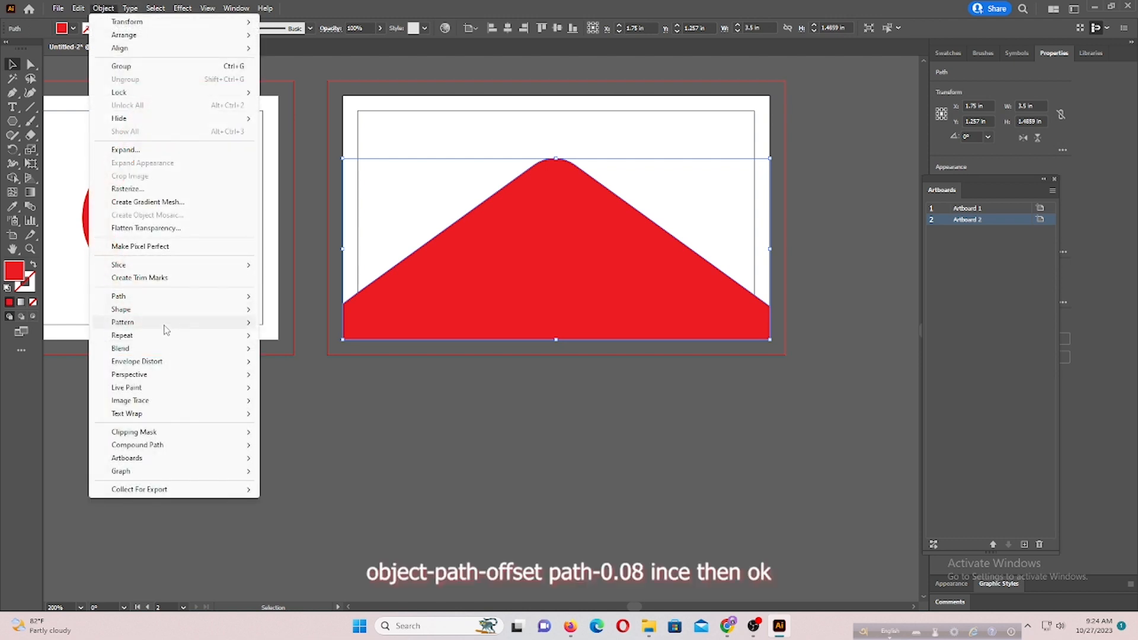
pyautogui.moveTo(147, 296)
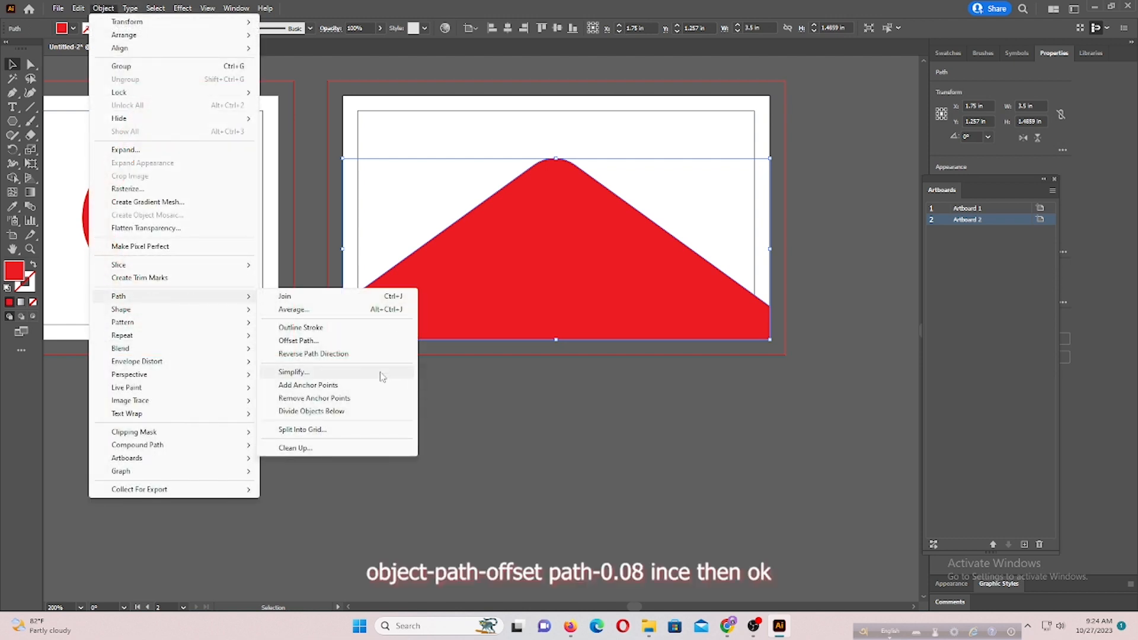
pyautogui.click(298, 340)
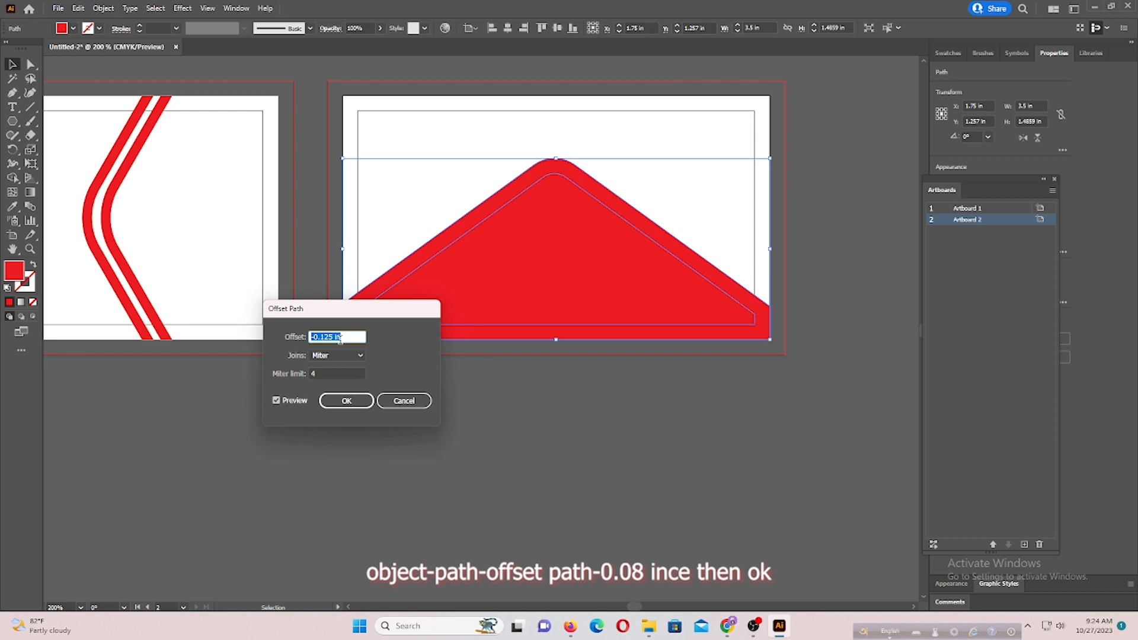
pyautogui.press('BackSpace')
pyautogui.press('Return')
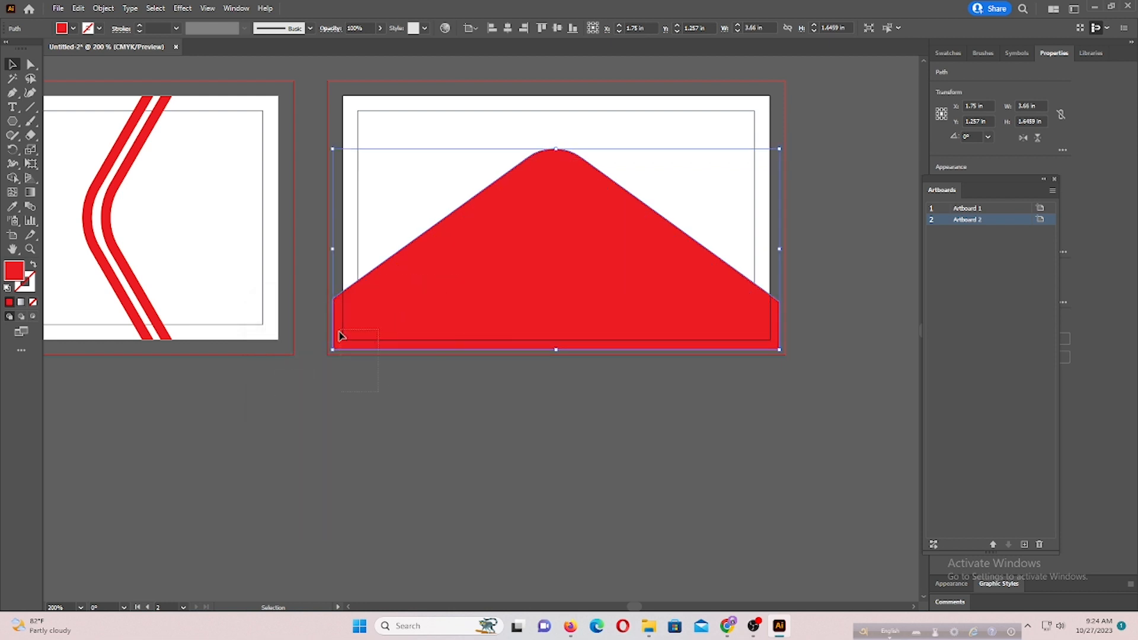
# Select only the two red shapes, delete their inner overlap with the Shape Builder tool to leave a band, and deselect.
pyautogui.moveTo(334, 369); pyautogui.dragTo(425, 305)
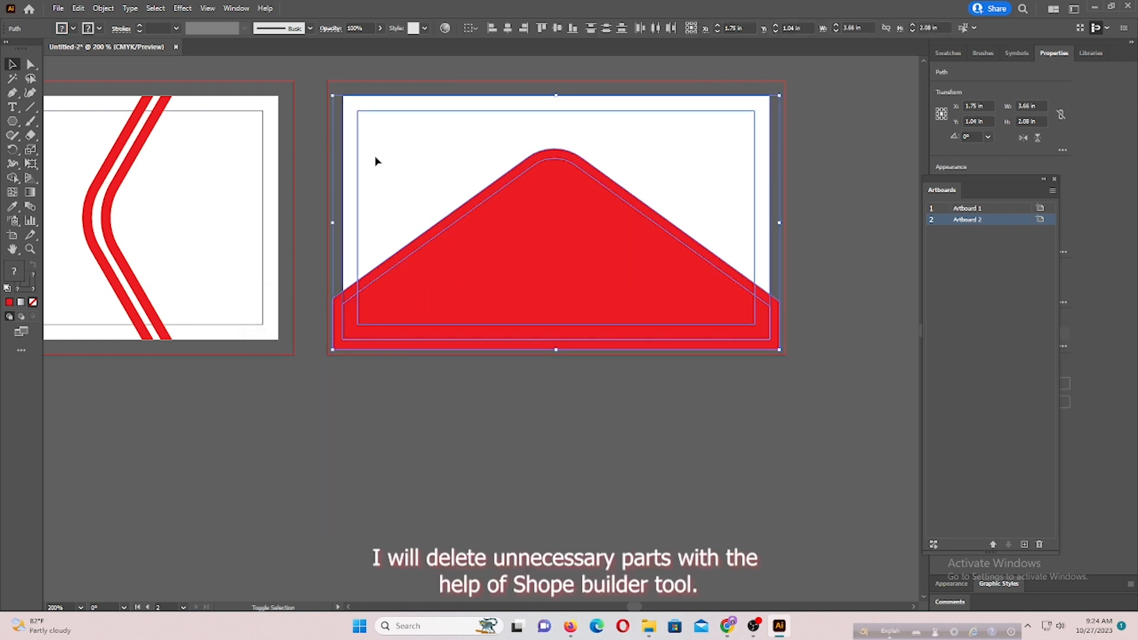
pyautogui.keyDown('shift'); pyautogui.click(353, 188); pyautogui.keyUp('shift')
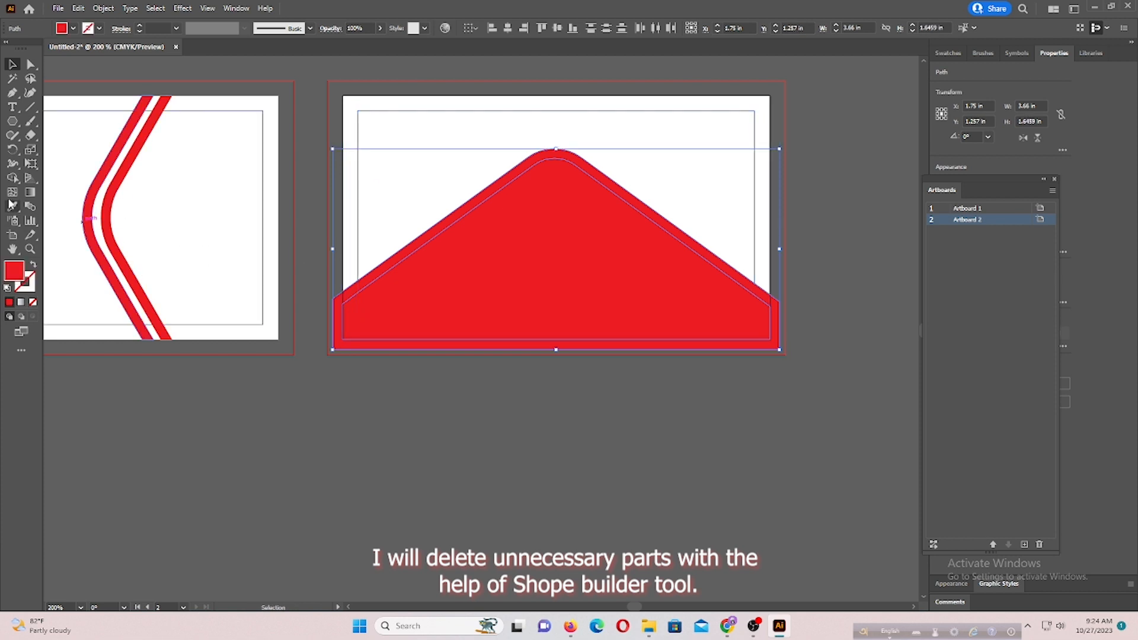
pyautogui.click(12, 178)
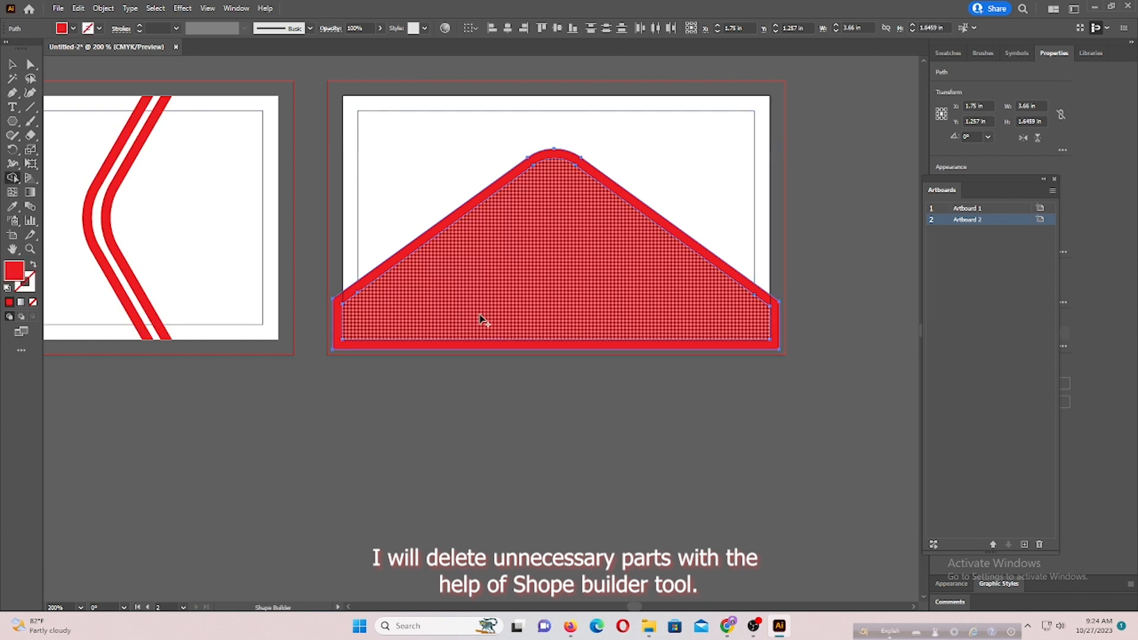
pyautogui.keyDown('alt'); pyautogui.click(481, 320); pyautogui.keyUp('alt')
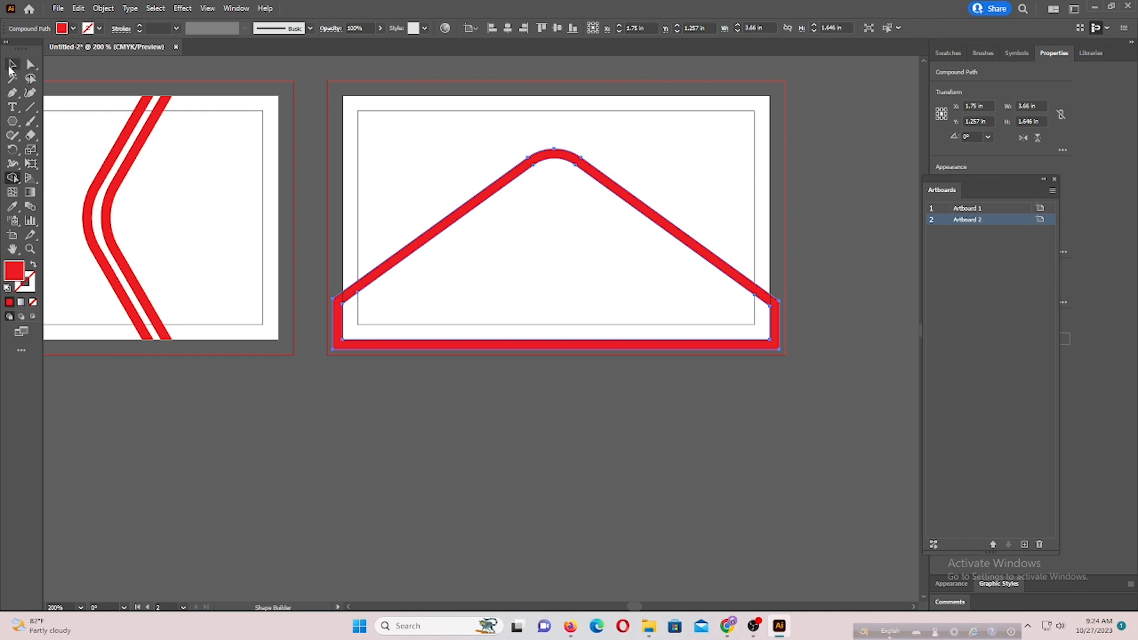
pyautogui.click(11, 66)
pyautogui.click(344, 442)
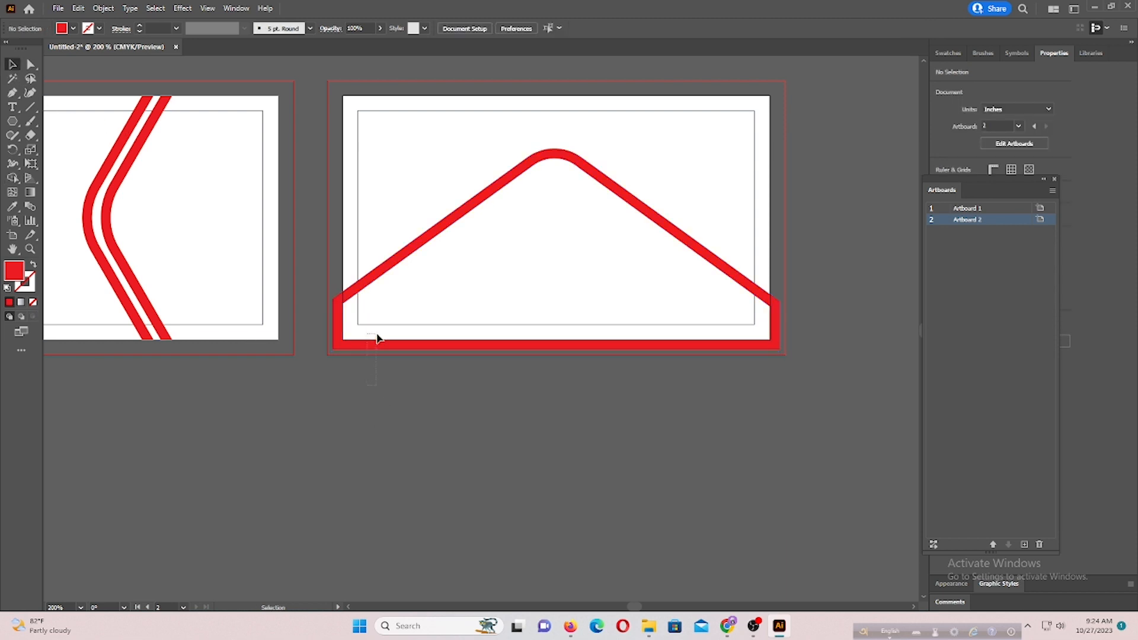
# Select the red band with the card rectangle and remove the band's parts outside the card edge with the Shape Builder tool.
pyautogui.moveTo(377, 338); pyautogui.dragTo(376, 333)
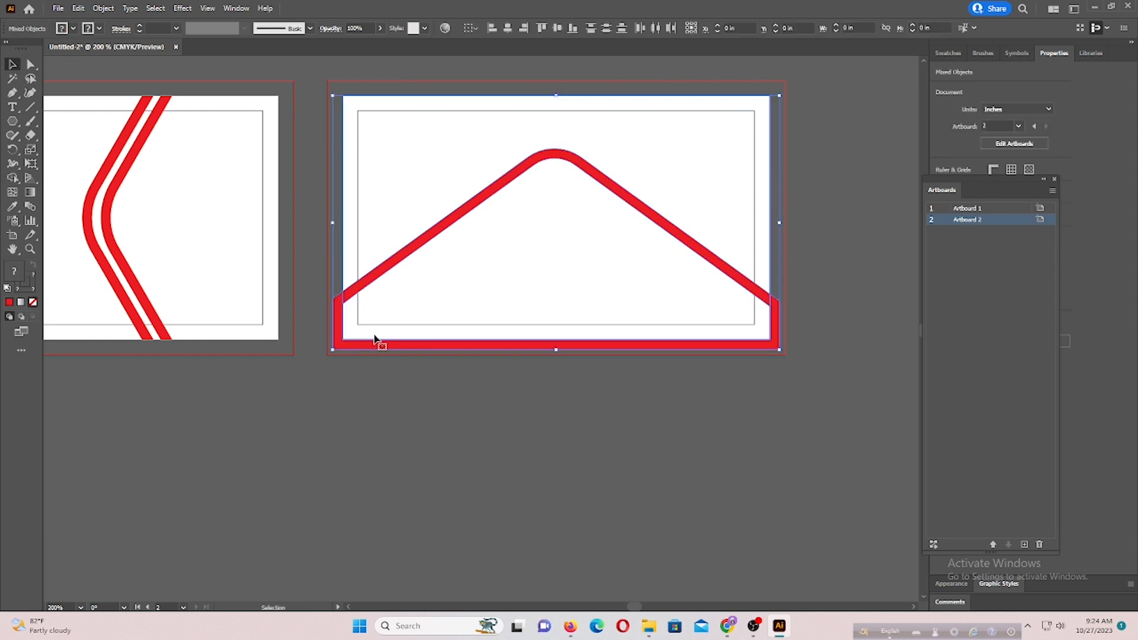
pyautogui.click(13, 179)
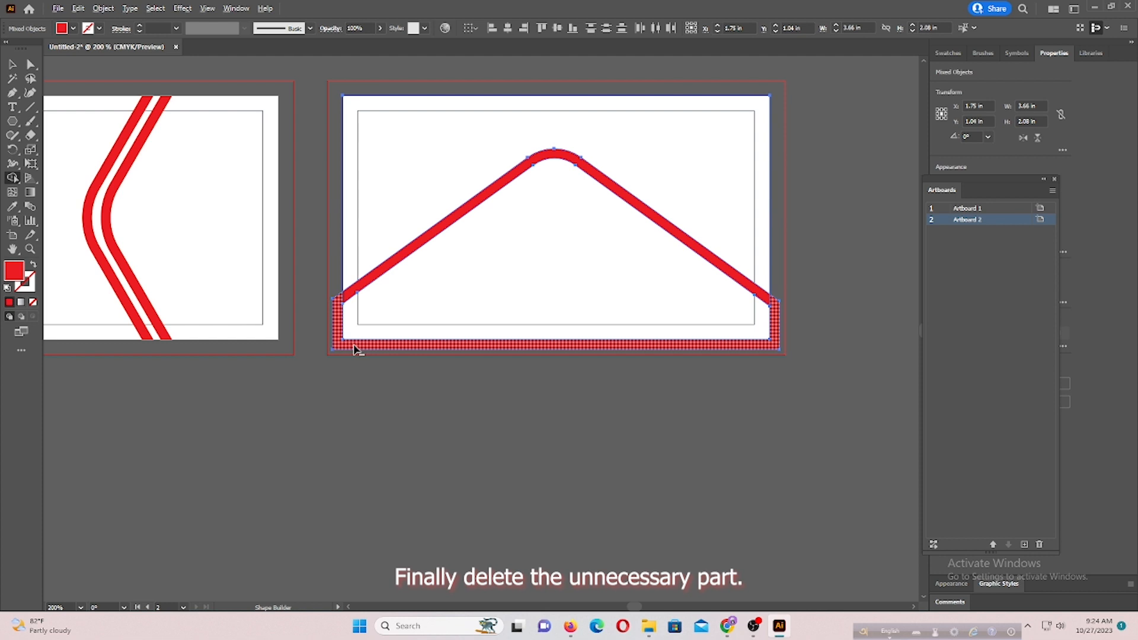
pyautogui.keyDown('alt'); pyautogui.click(356, 349); pyautogui.keyUp('alt')
pyautogui.click(13, 66)
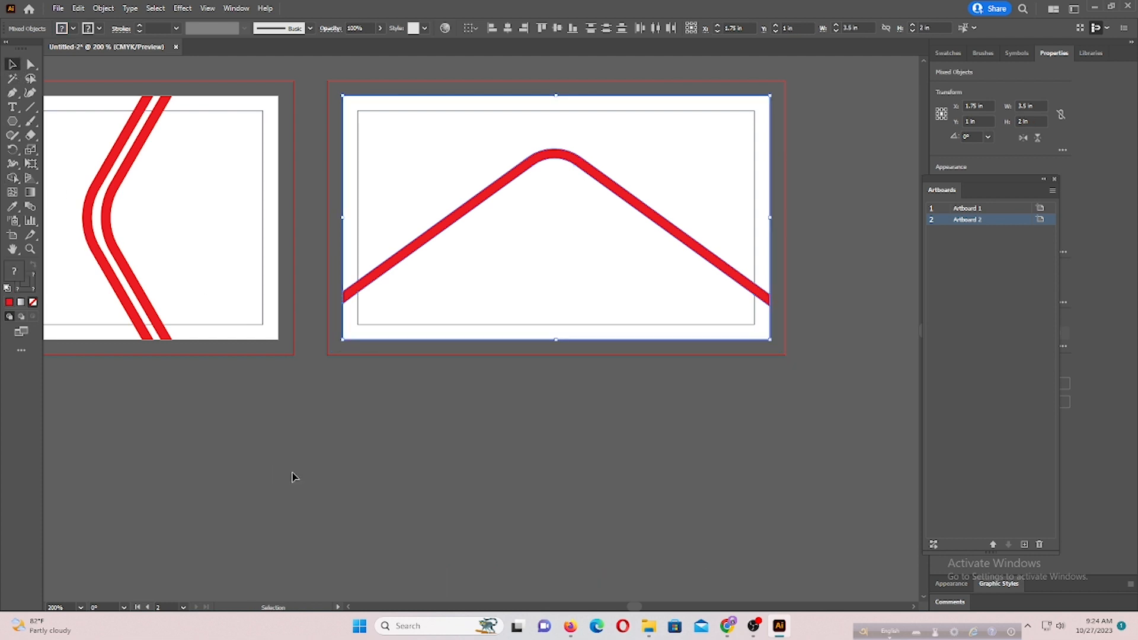
pyautogui.click(353, 320)
# Create a copy of the red chevron band on Artboard 2 rotated by 180°.
pyautogui.click(361, 297)
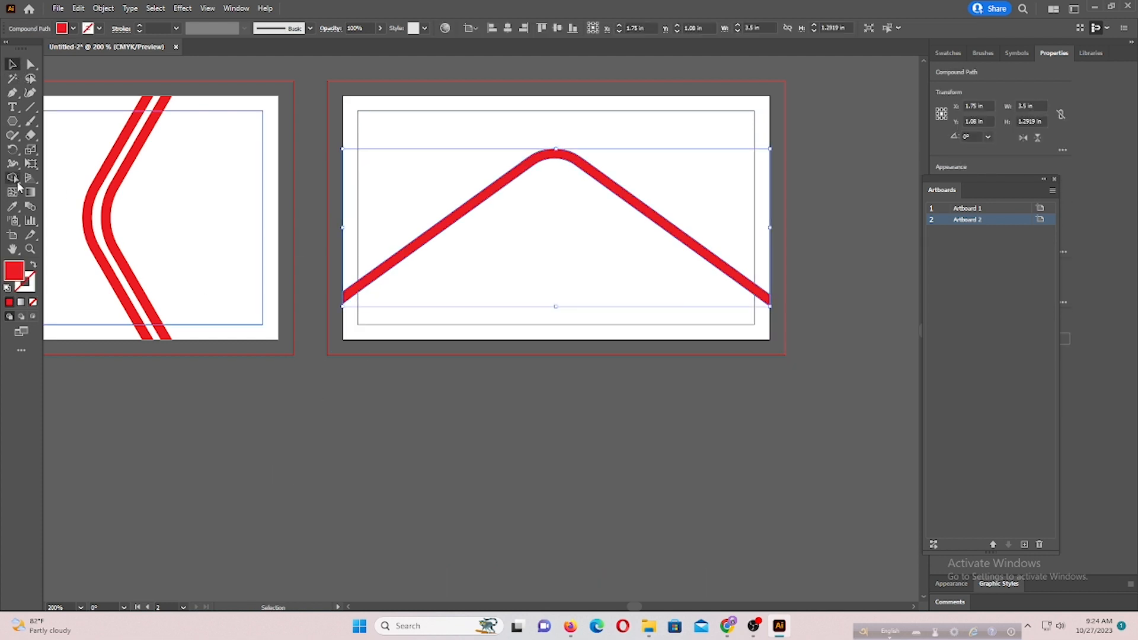
pyautogui.doubleClick(13, 149)
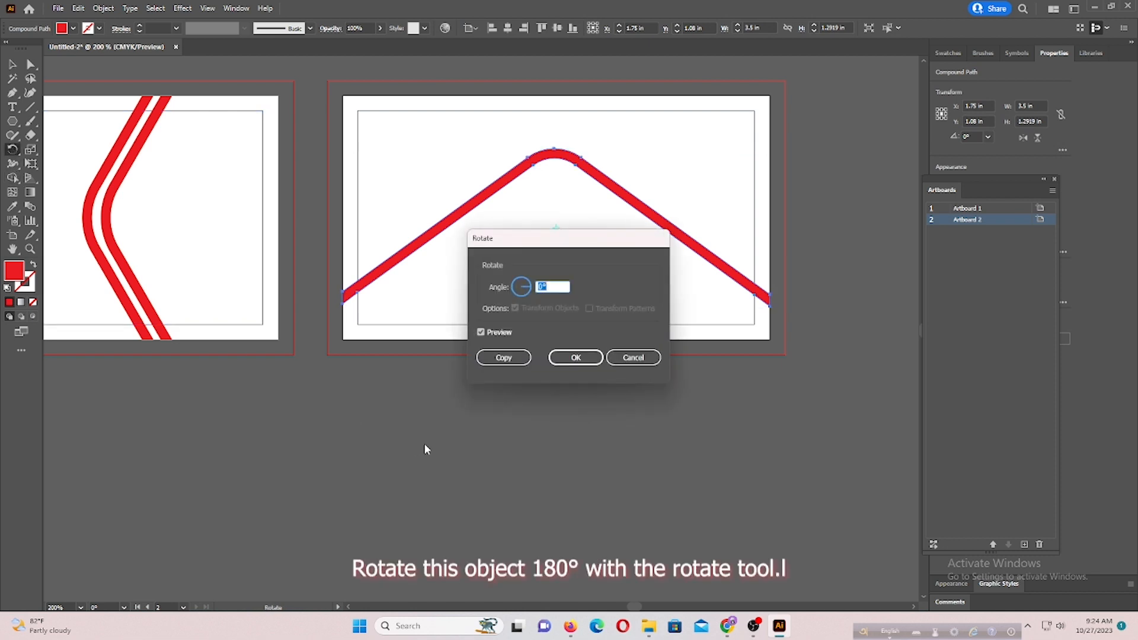
pyautogui.write('18')
pyautogui.click(501, 359)
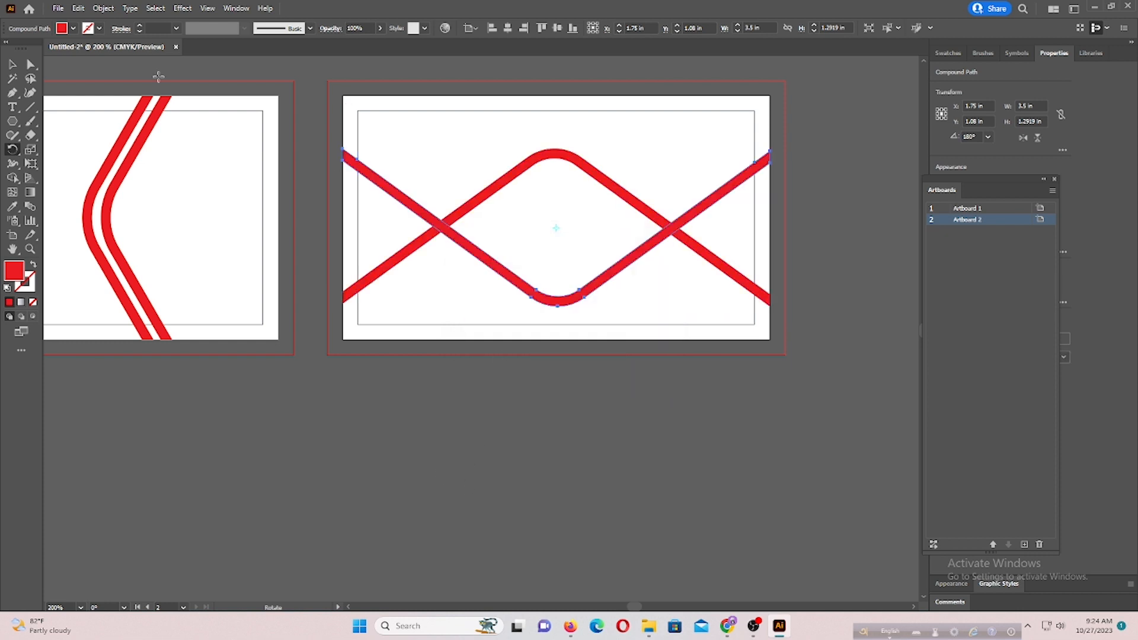
# Group the rotated red band, center it vertically on Artboard 2, and deselect it.
pyautogui.click(13, 65)
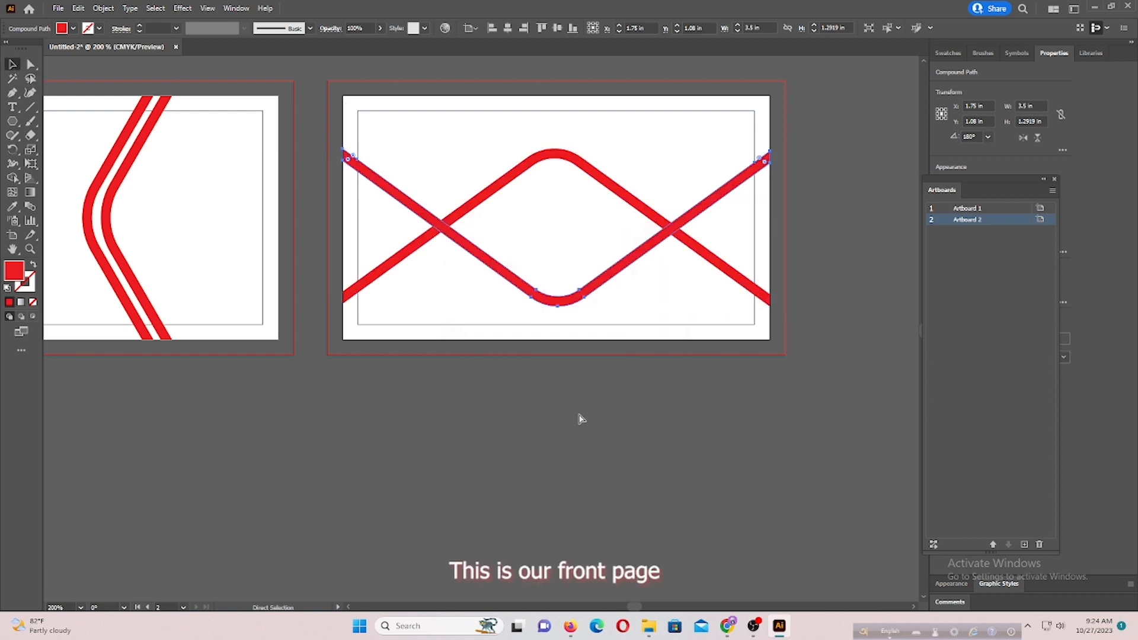
pyautogui.hotkey('ctrl', 'g')
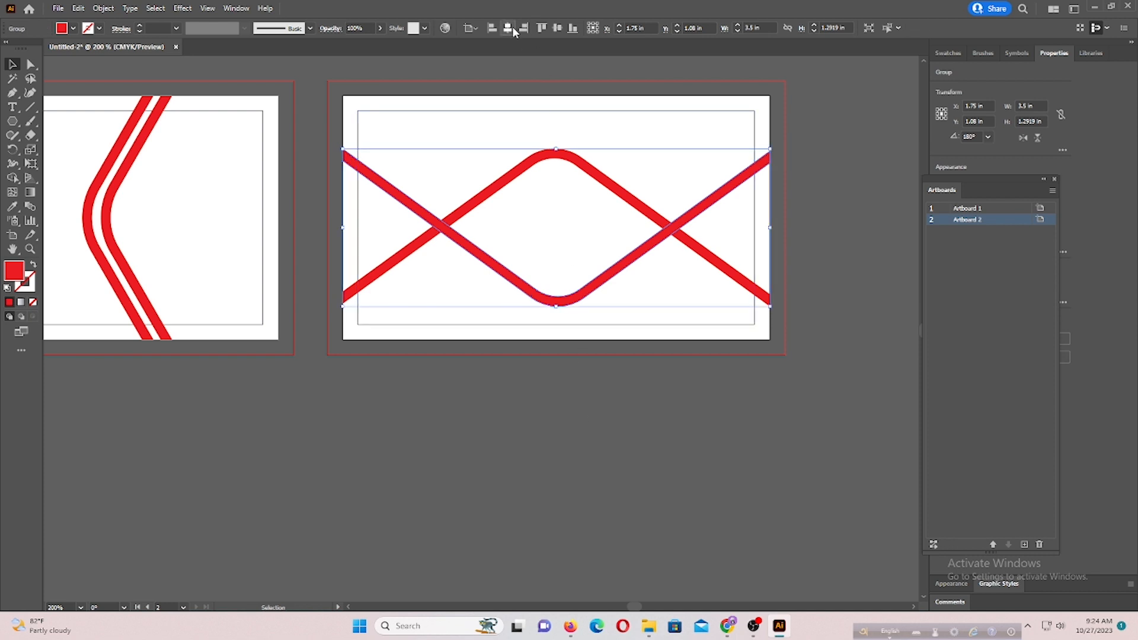
pyautogui.click(557, 29)
pyautogui.click(564, 427)
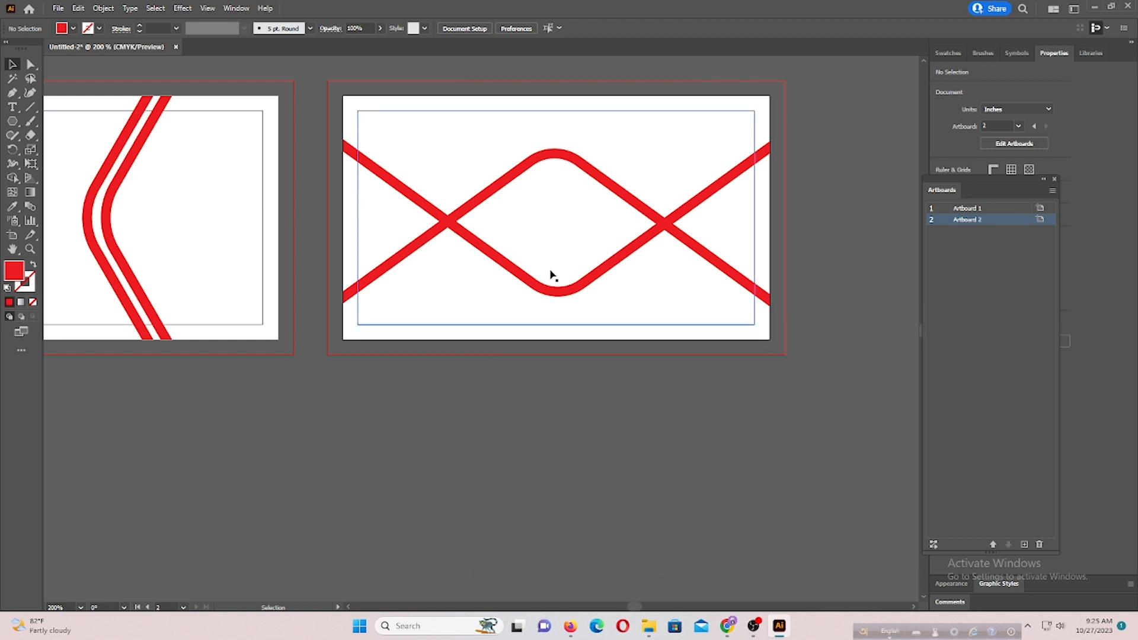
# Open help file.ai and bring its company logo group with the slogan onto Artboard 2 of the business card document.
pyautogui.click(58, 8)
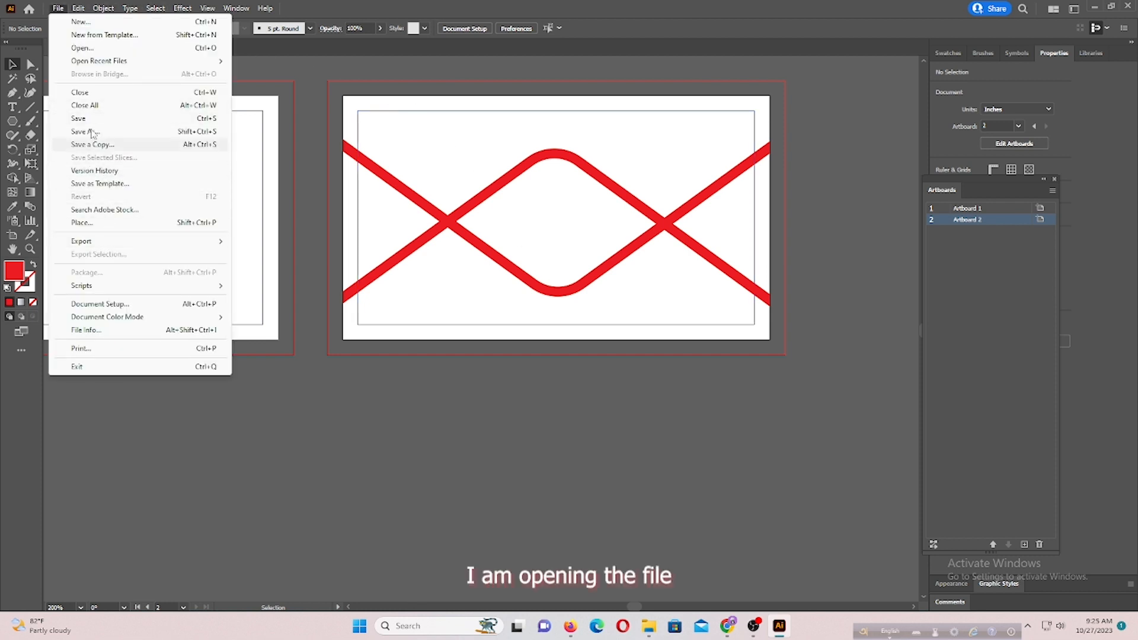
pyautogui.click(81, 48)
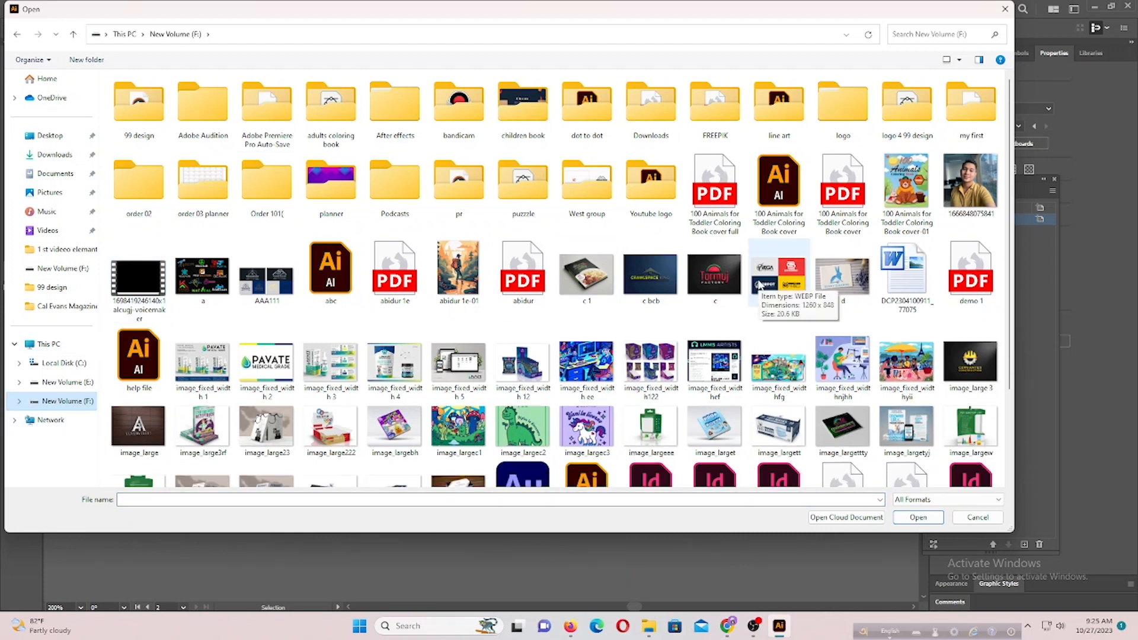
pyautogui.doubleClick(139, 364)
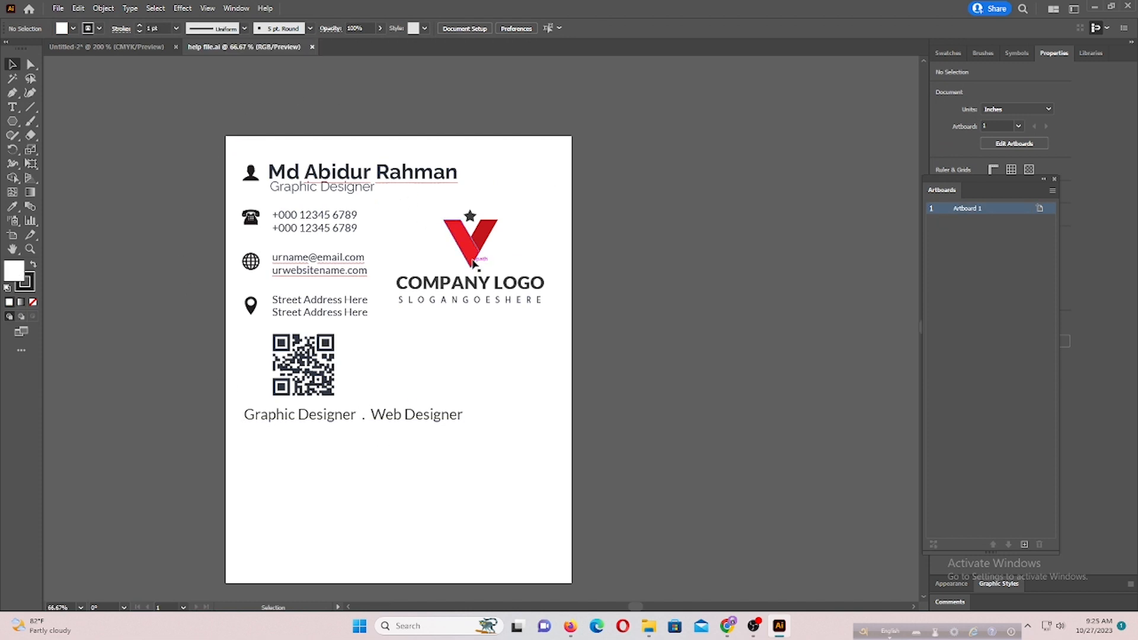
pyautogui.moveTo(462, 261); pyautogui.dragTo(551, 240)
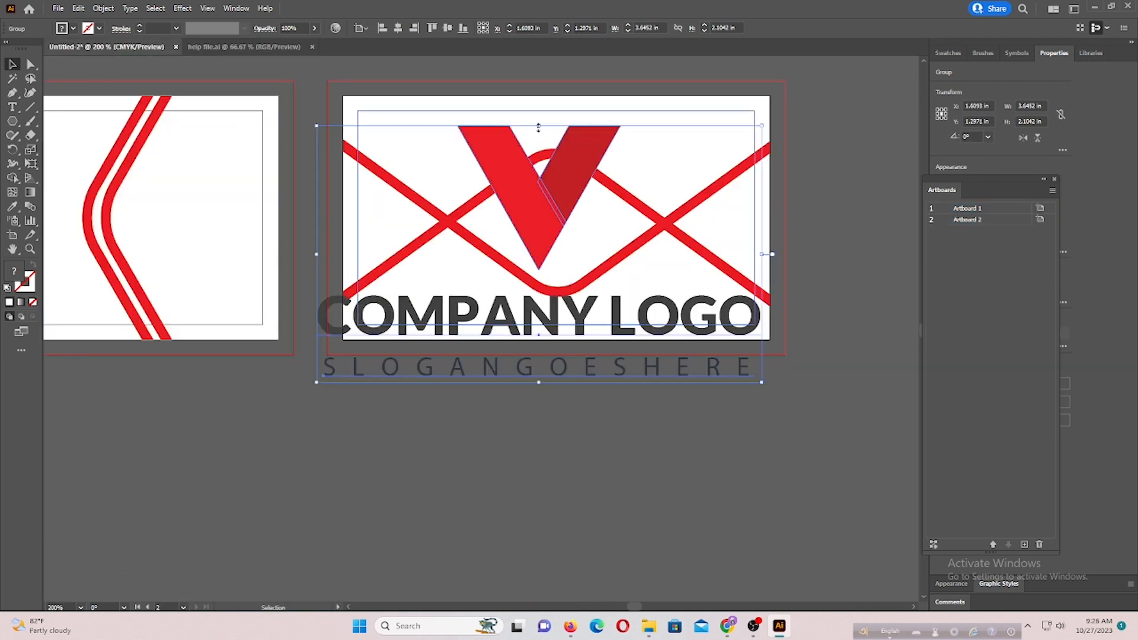
# Scale the company logo down to about 0.86 x 0.49 in and center it horizontally and vertically on Artboard 2.
pyautogui.moveTo(541, 145); pyautogui.dragTo(557, 247)
pyautogui.click(398, 28)
pyautogui.click(447, 28)
pyautogui.click(448, 27)
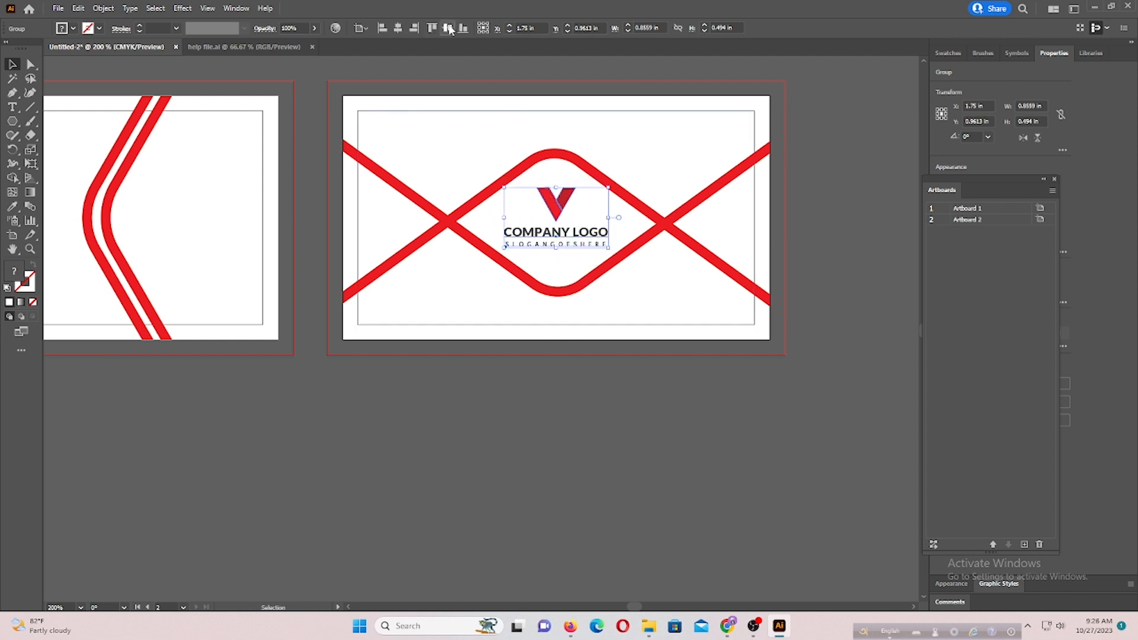
pyautogui.click(541, 399)
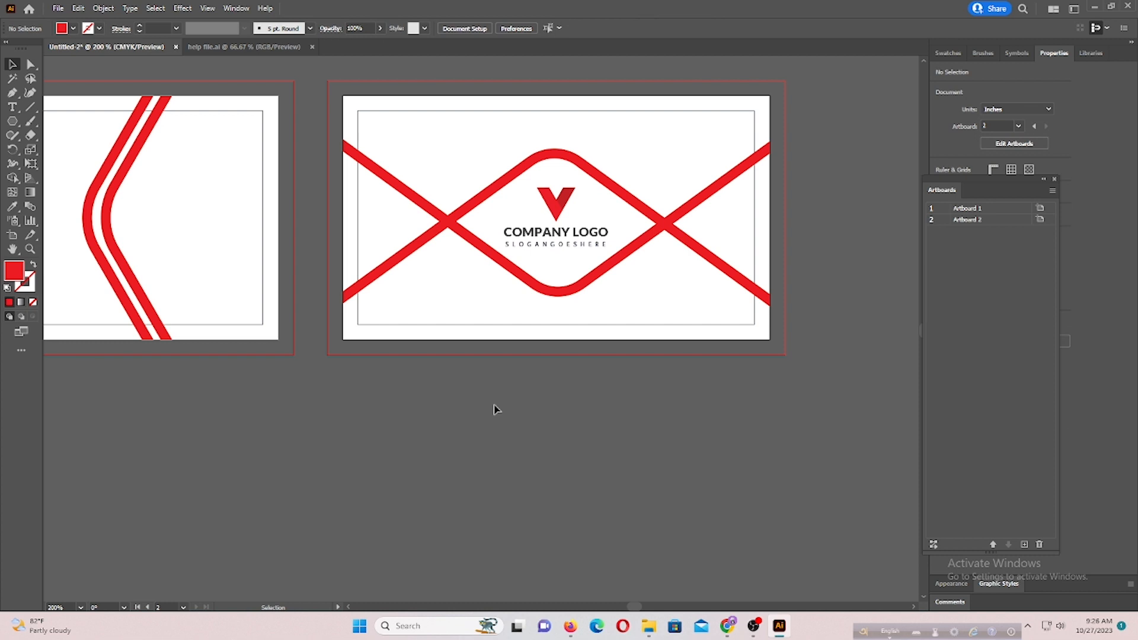
# Remove the stroke from the card rectangle and from the inner margin rectangle on Artboard 2, leaving nothing selected.
pyautogui.click(372, 117)
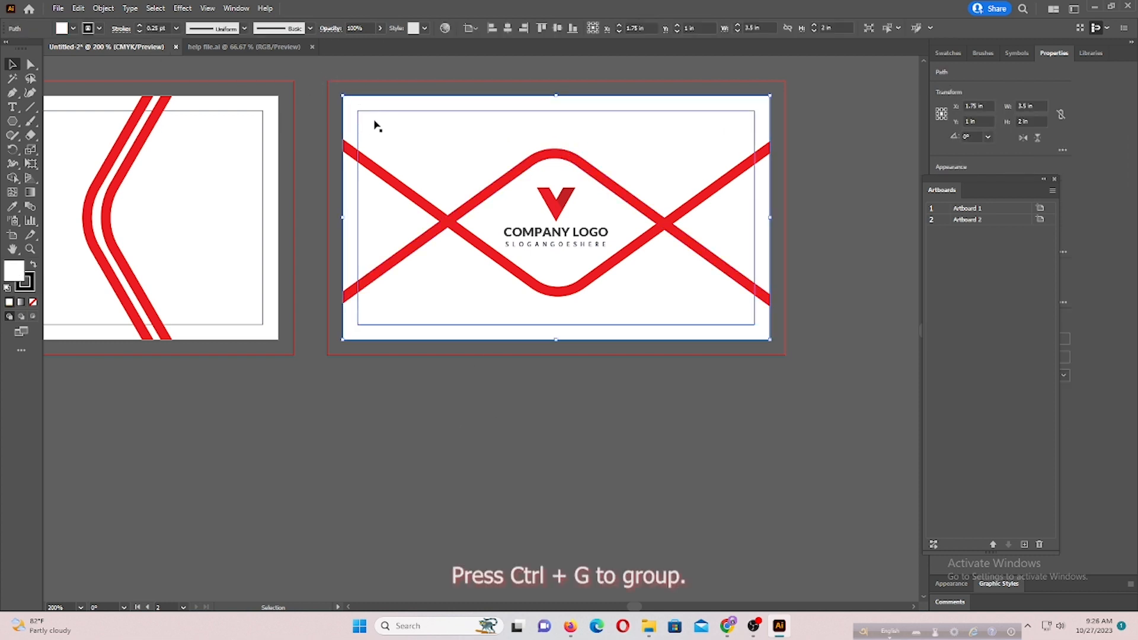
pyautogui.click(101, 28)
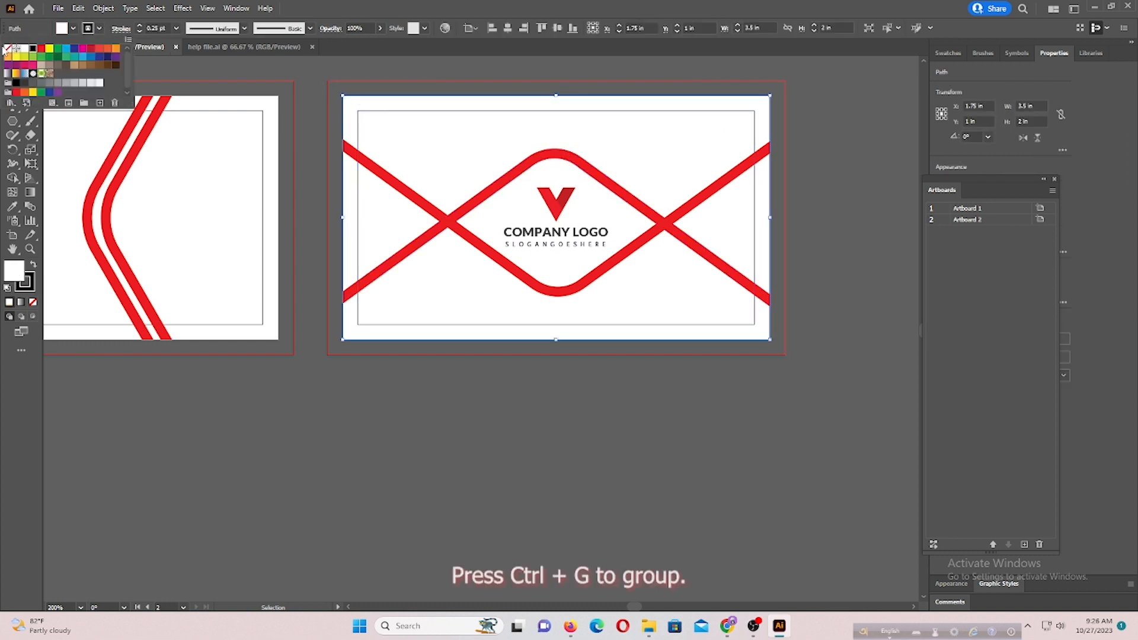
pyautogui.click(7, 49)
pyautogui.click(401, 442)
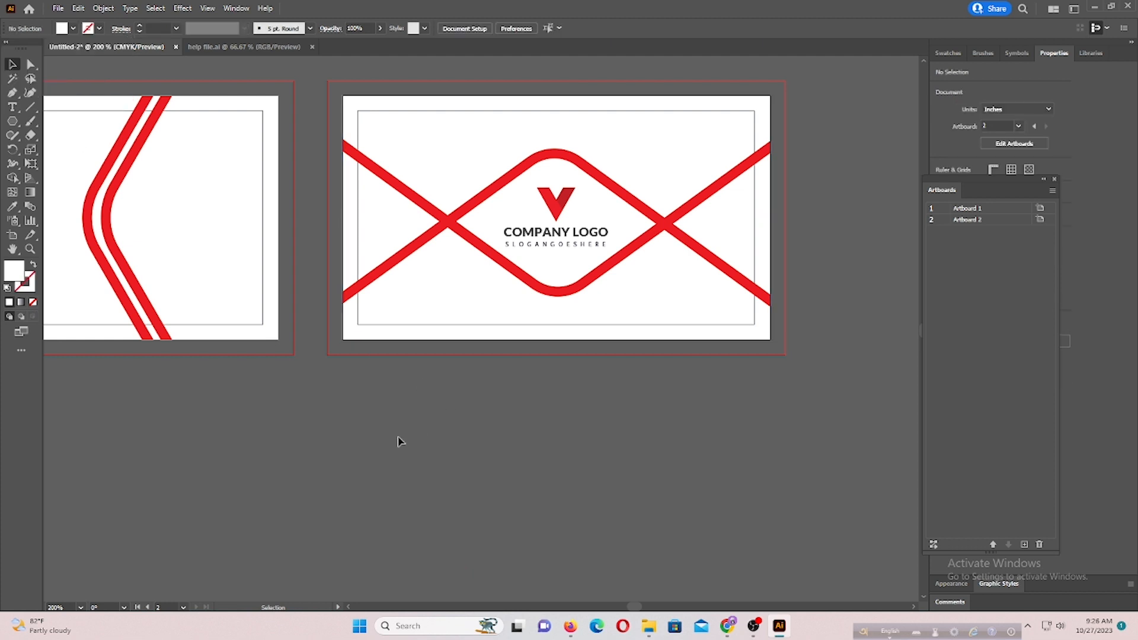
pyautogui.click(398, 174)
pyautogui.click(100, 29)
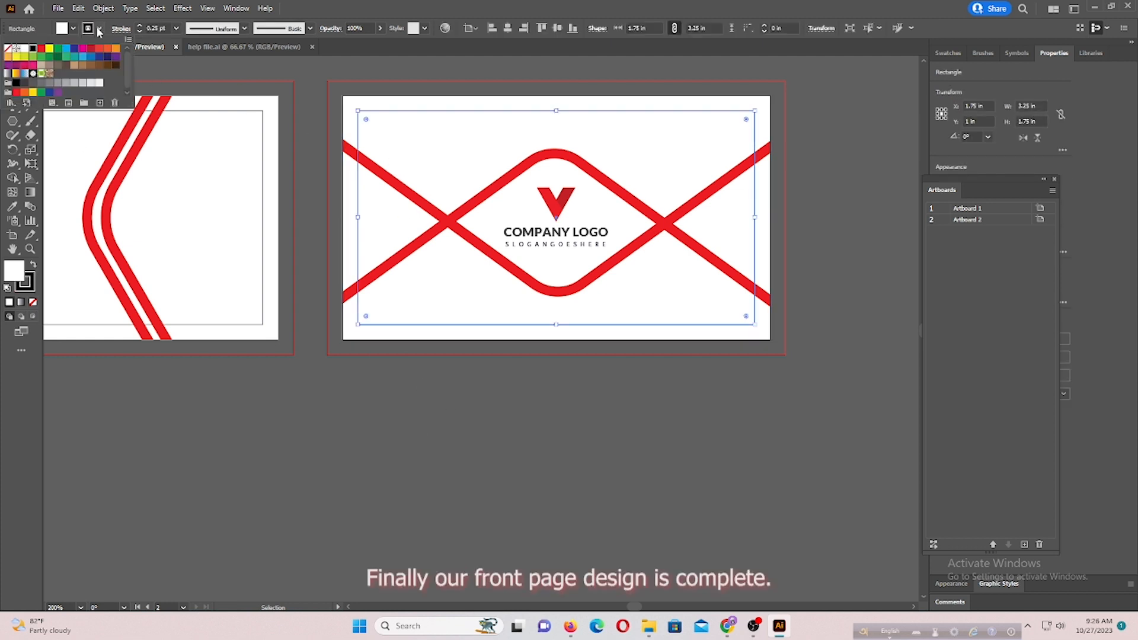
pyautogui.click(7, 49)
pyautogui.moveTo(380, 443); pyautogui.dragTo(860, 134)
pyautogui.press('a')
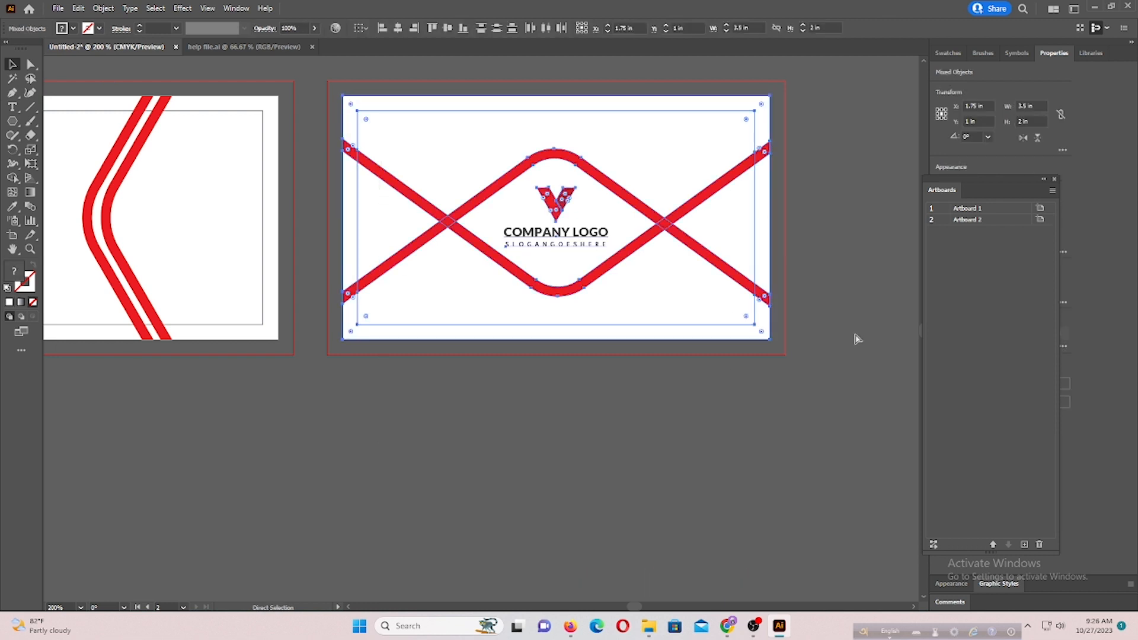
pyautogui.press('v')
pyautogui.click(652, 453)
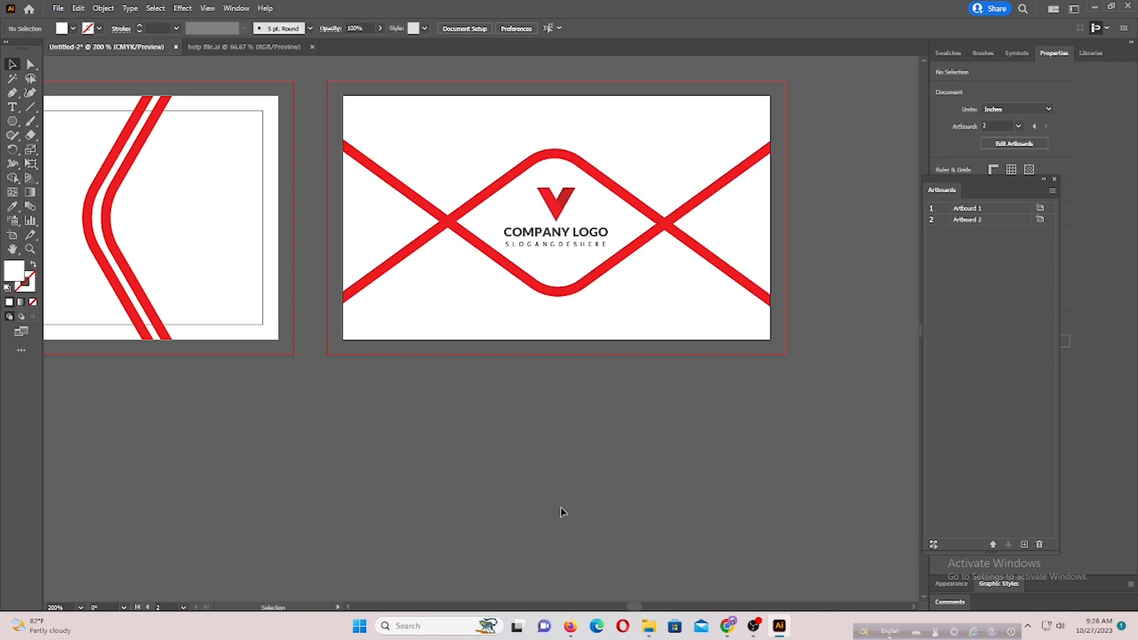
# Bring the person icon from help file.ai onto the small rounded red square on Artboard 1.
pyautogui.hscroll(-8, 349, 611)
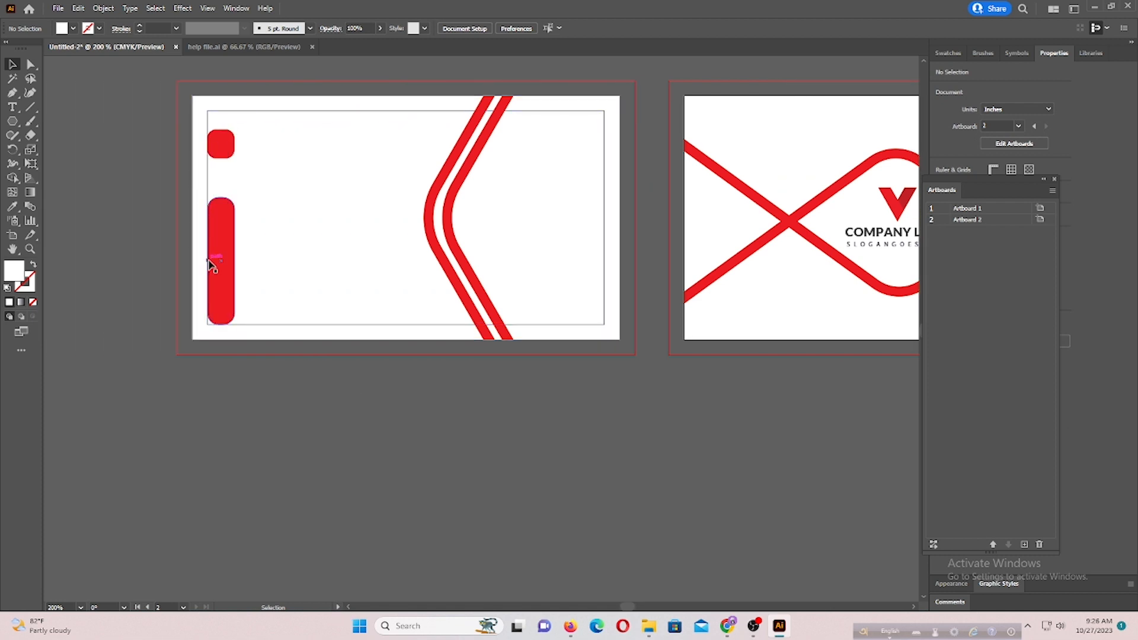
pyautogui.click(223, 47)
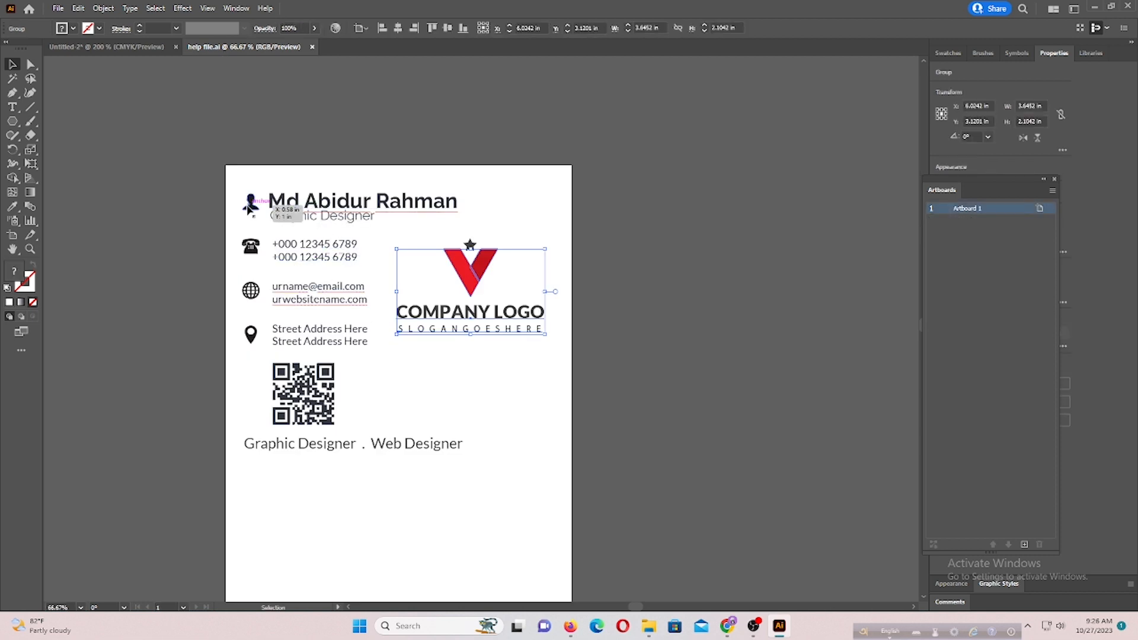
pyautogui.moveTo(254, 208); pyautogui.dragTo(224, 148)
pyautogui.moveTo(224, 155); pyautogui.dragTo(226, 159)
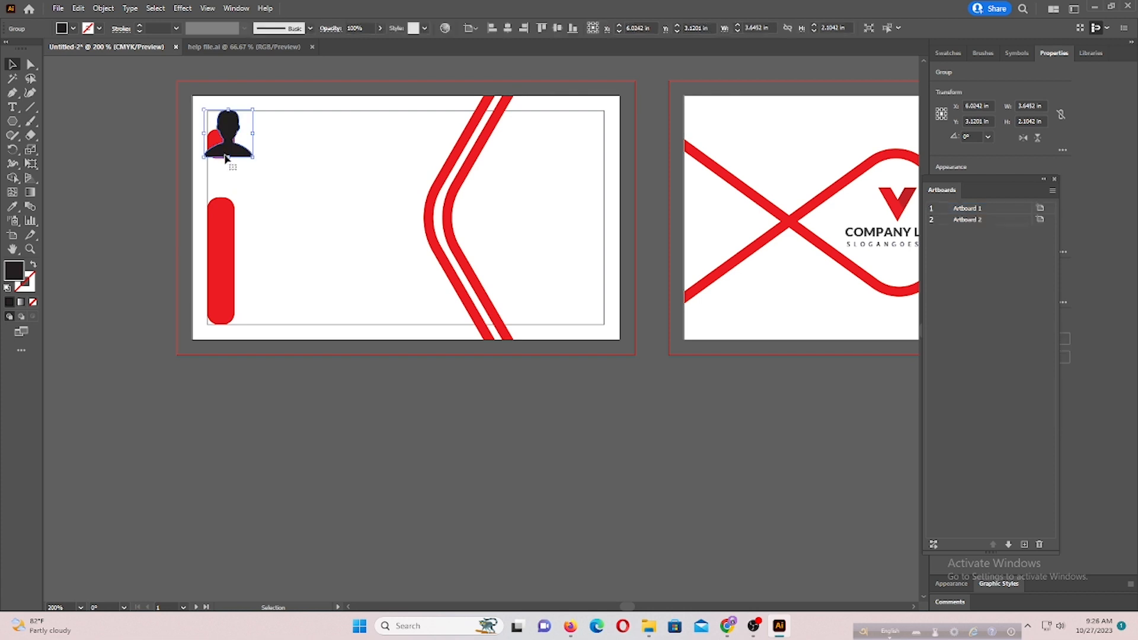
# Bring the telephone, globe and location pin icons together from help file.ai onto Artboard 1 of the card.
pyautogui.hotkey('ctrl', '=')
pyautogui.hotkey('ctrl', '=')
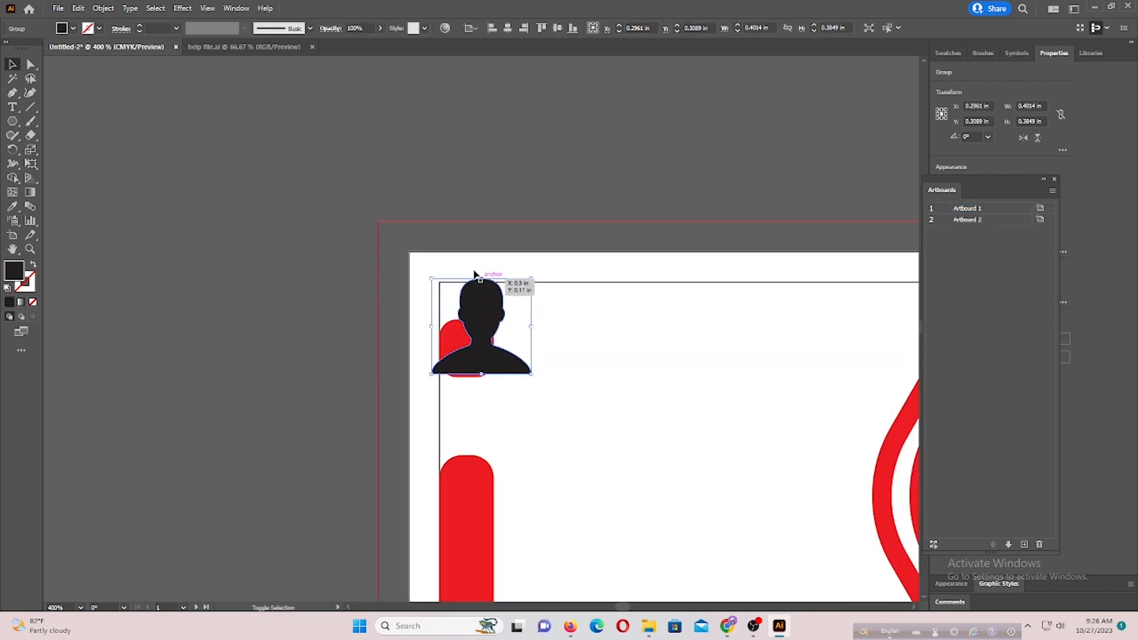
pyautogui.click(229, 48)
pyautogui.click(251, 285)
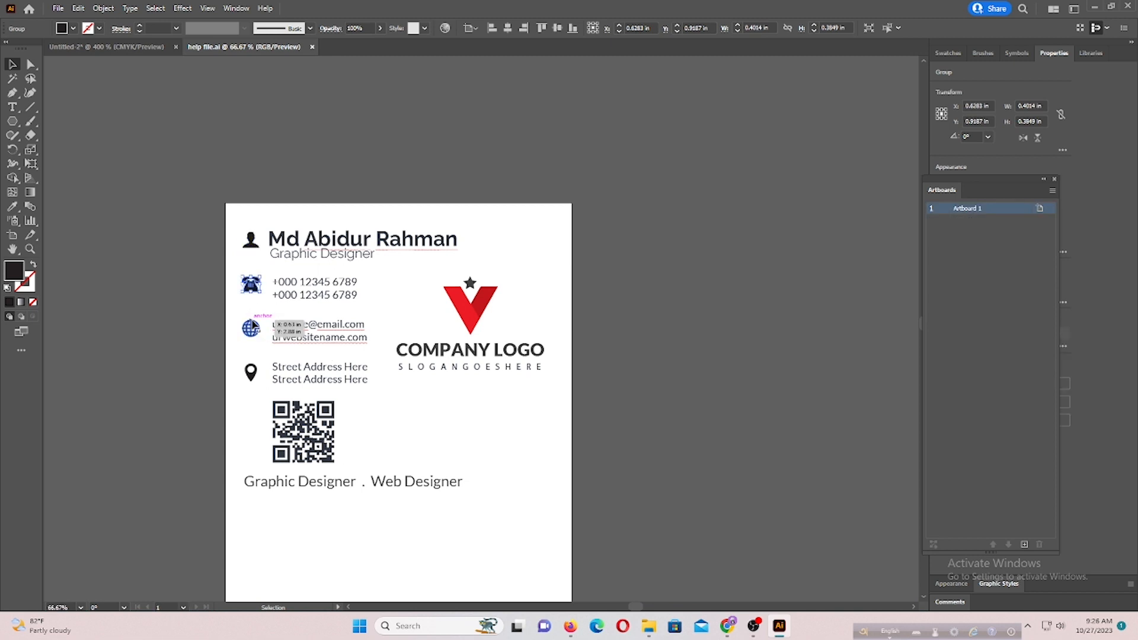
pyautogui.keyDown('shift'); pyautogui.click(251, 330); pyautogui.keyUp('shift')
pyautogui.keyDown('shift'); pyautogui.click(254, 374); pyautogui.keyUp('shift')
pyautogui.moveTo(254, 334); pyautogui.dragTo(452, 475)
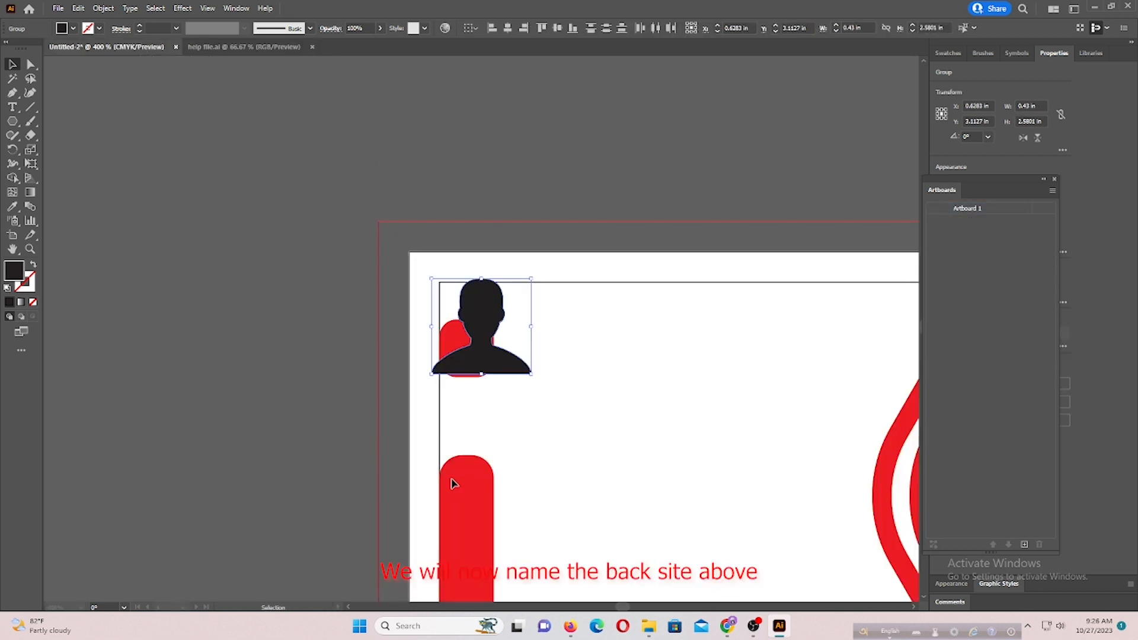
# Add the person icon to the selected icons, scale all four down together to about one third size, and deselect.
pyautogui.keyDown('shift'); pyautogui.click(498, 271); pyautogui.keyUp('shift')
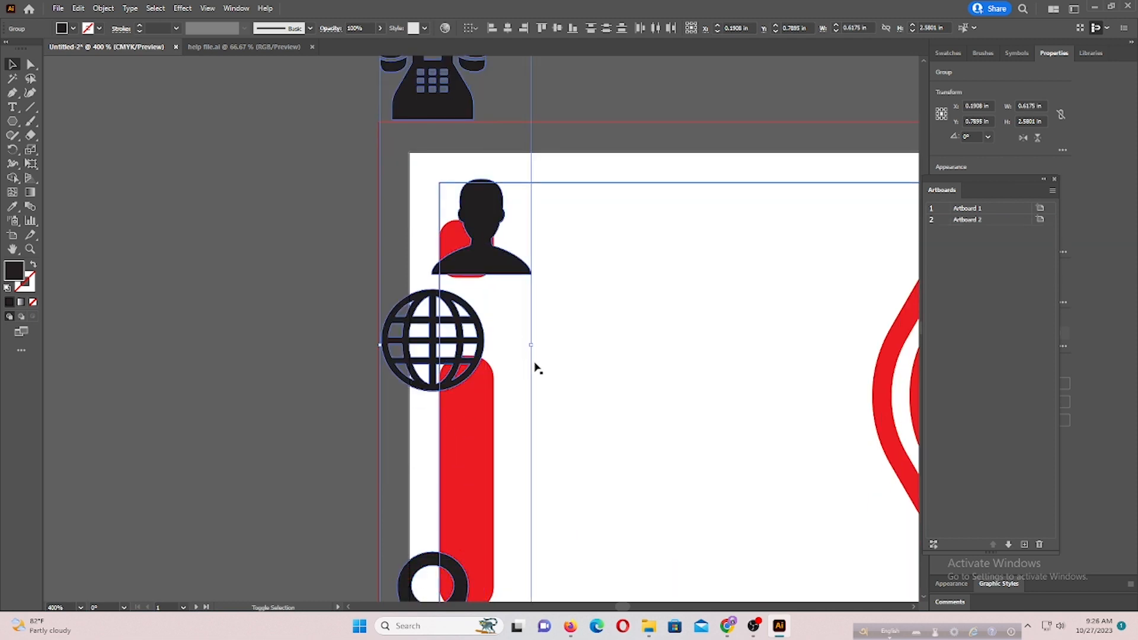
pyautogui.moveTo(532, 345); pyautogui.dragTo(430, 364)
pyautogui.scroll(-2, 457, 368)
pyautogui.click(332, 330)
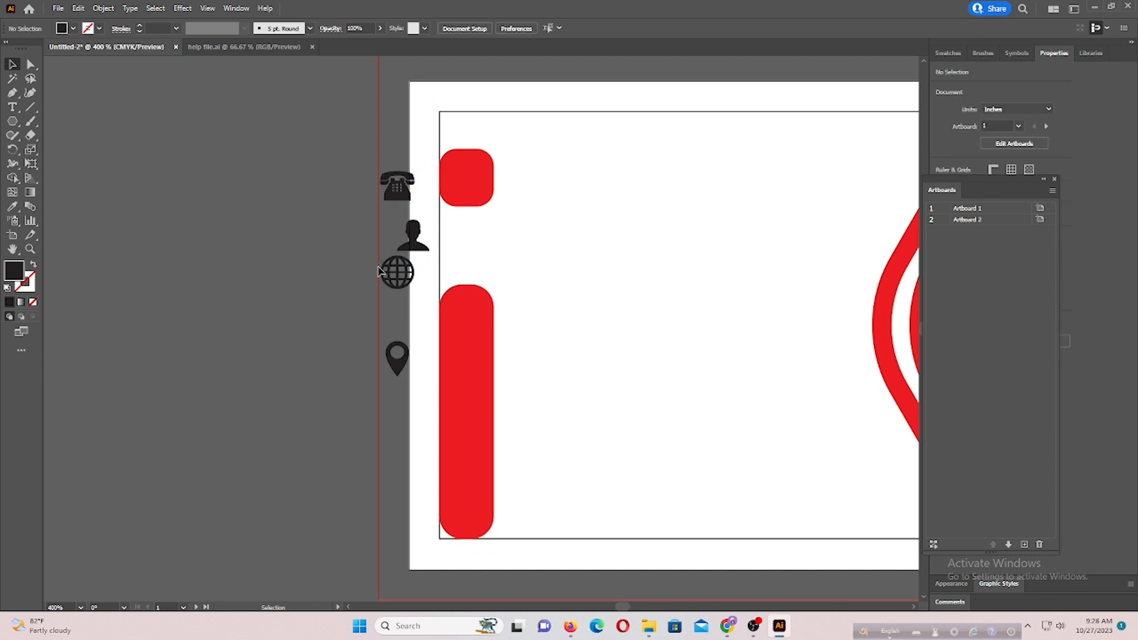
# Place the person icon in the small red square and the telephone, globe and location pin icons down the tall red bar.
pyautogui.moveTo(433, 230); pyautogui.dragTo(487, 173)
pyautogui.moveTo(398, 185); pyautogui.dragTo(468, 329)
pyautogui.moveTo(396, 272); pyautogui.dragTo(468, 391)
pyautogui.moveTo(392, 372); pyautogui.dragTo(466, 503)
# Align the telephone, globe and location pin icons on their horizontal centers and distribute them evenly by vertical centers.
pyautogui.keyDown('shift'); pyautogui.click(469, 392); pyautogui.keyUp('shift')
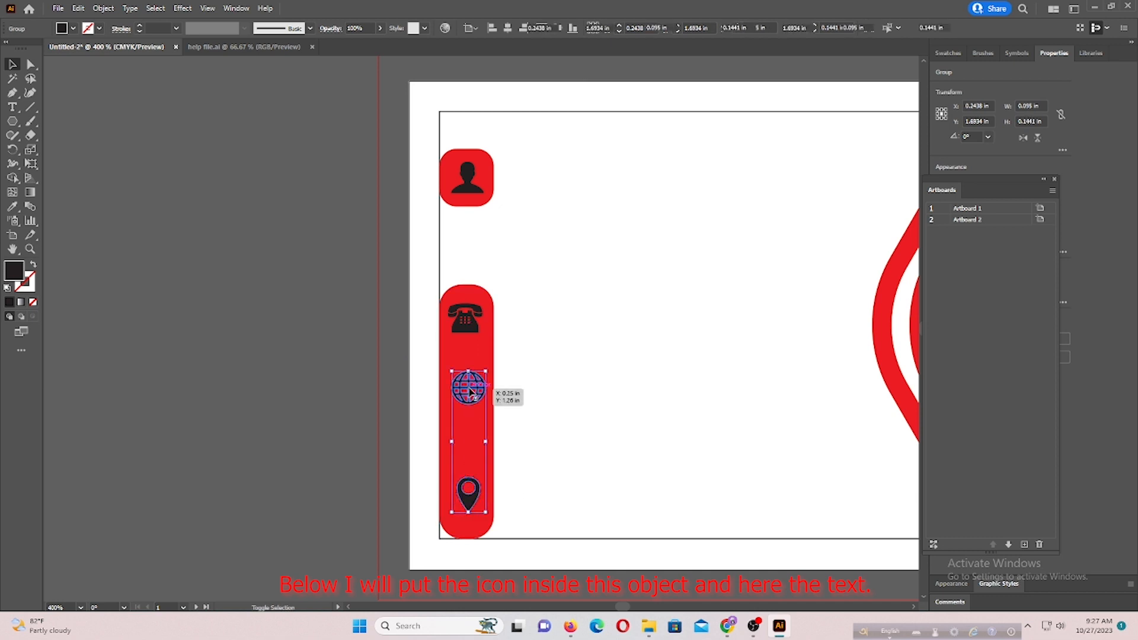
pyautogui.keyDown('shift'); pyautogui.click(465, 318); pyautogui.keyUp('shift')
pyautogui.click(507, 30)
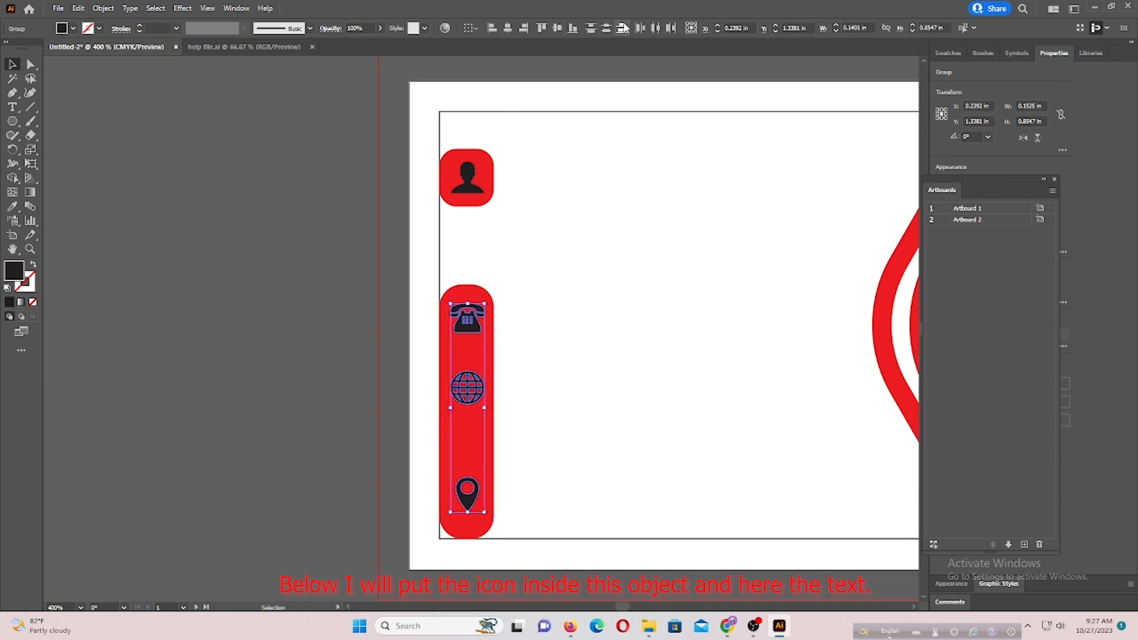
pyautogui.click(607, 28)
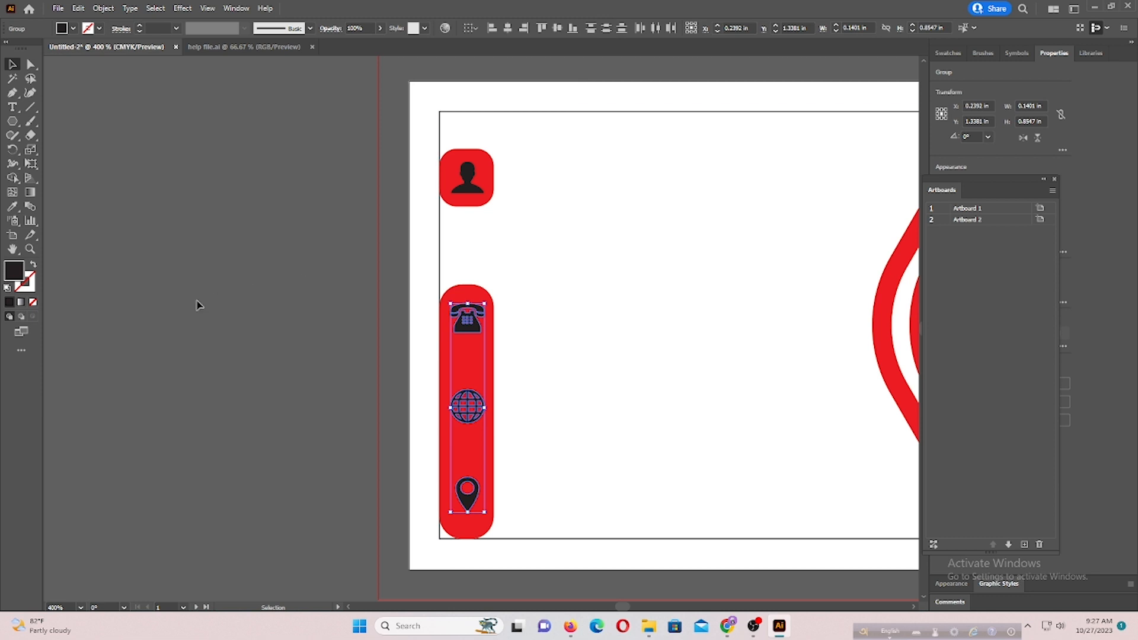
# Nudge the column of three contact icons down to sit centered in the tall red bar, and deselect.
pyautogui.press('Down')
pyautogui.press('Down')
pyautogui.press('Down')
pyautogui.press('Down')
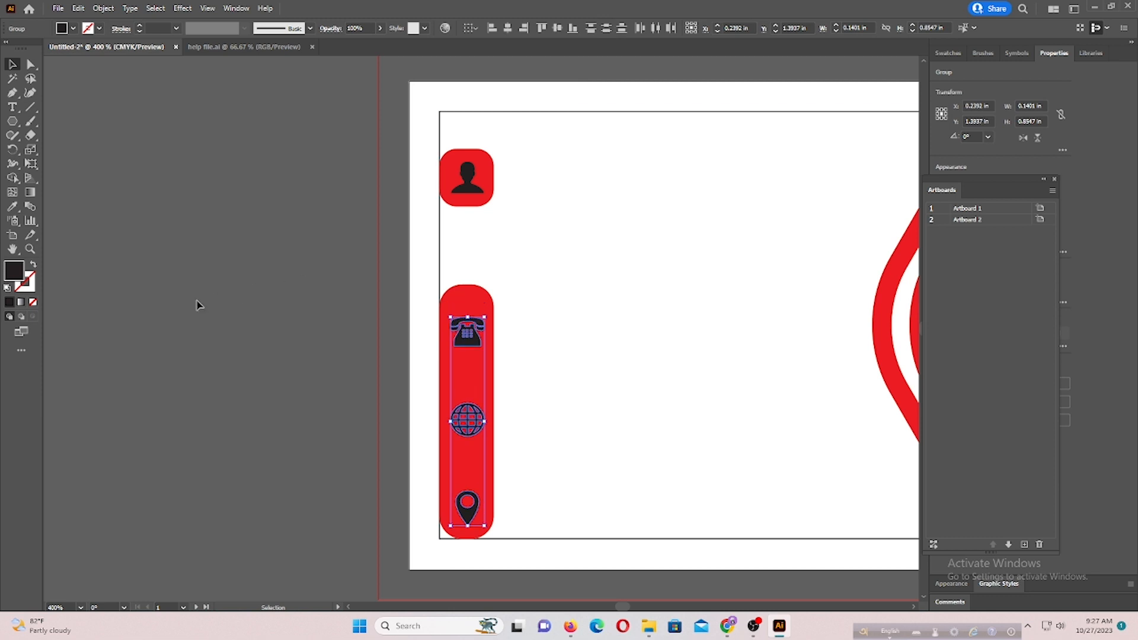
pyautogui.click(272, 282)
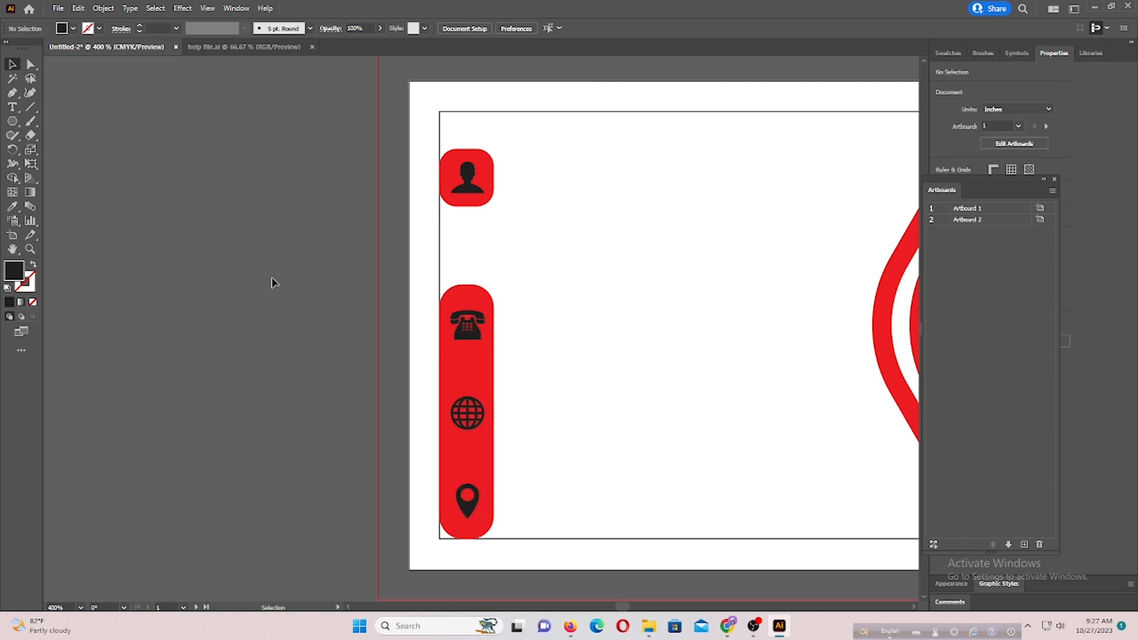
# Bring the grouped name and job title text from help file.ai onto Artboard 1 of the card.
pyautogui.click(236, 50)
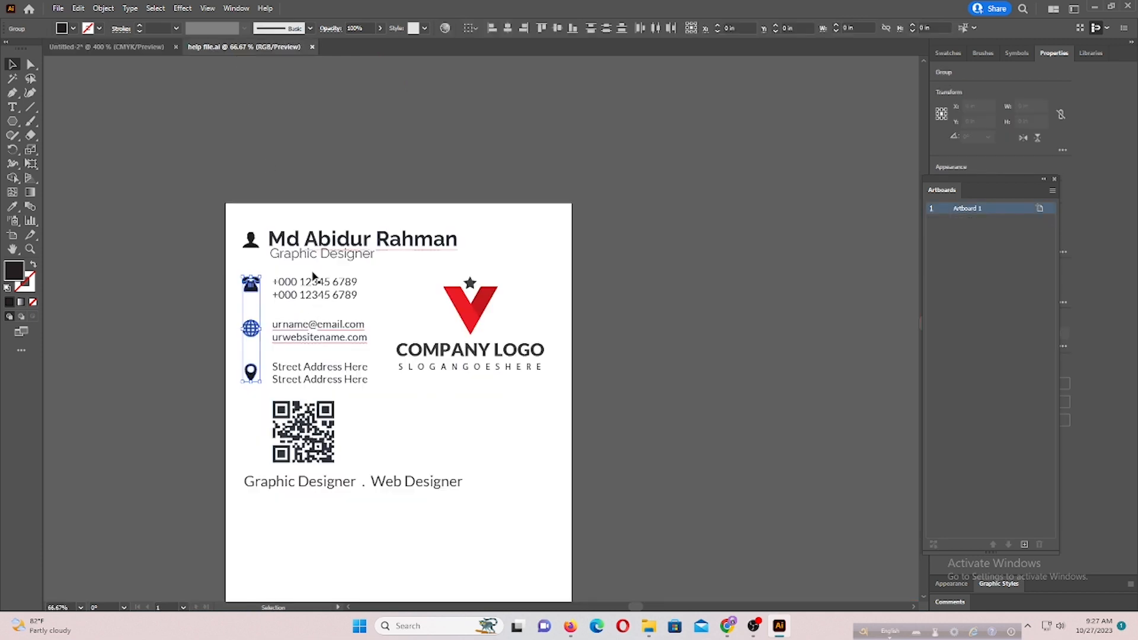
pyautogui.moveTo(312, 259); pyautogui.dragTo(452, 172)
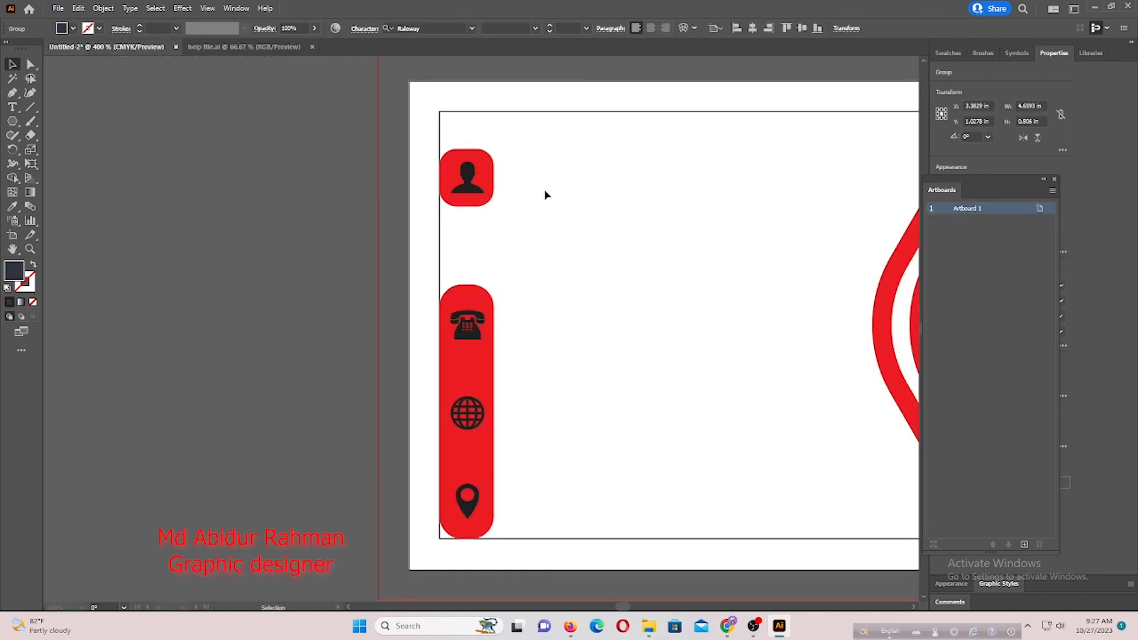
pyautogui.moveTo(545, 195); pyautogui.dragTo(553, 140)
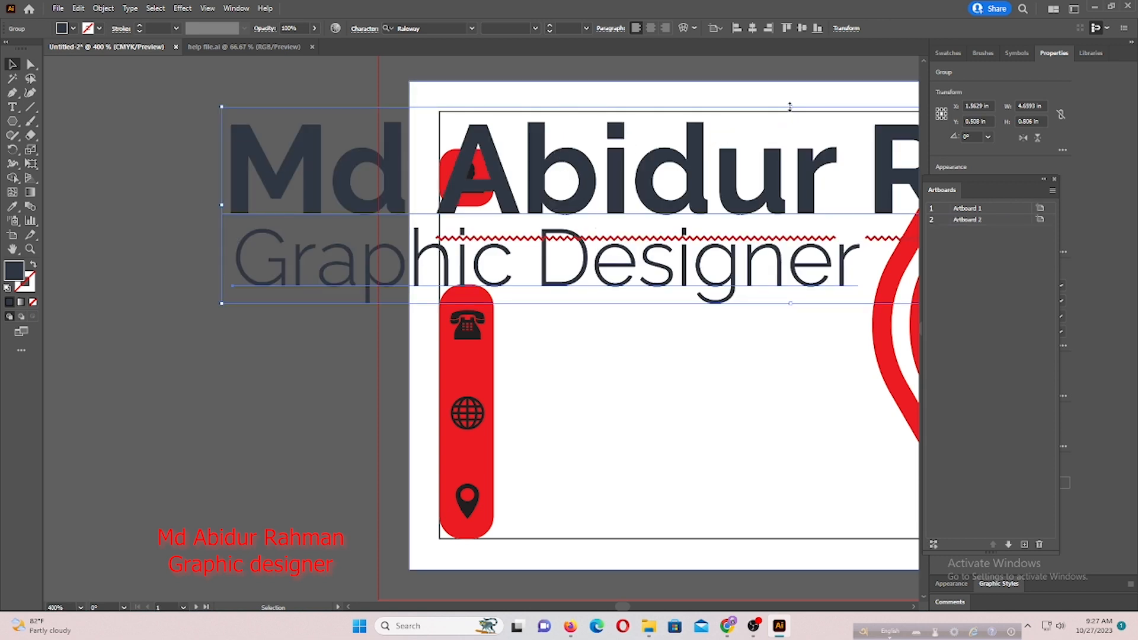
# Scale the name and job title group to about 1.07 x 0.19 in and place it just right of the person icon.
pyautogui.moveTo(789, 107); pyautogui.dragTo(792, 217)
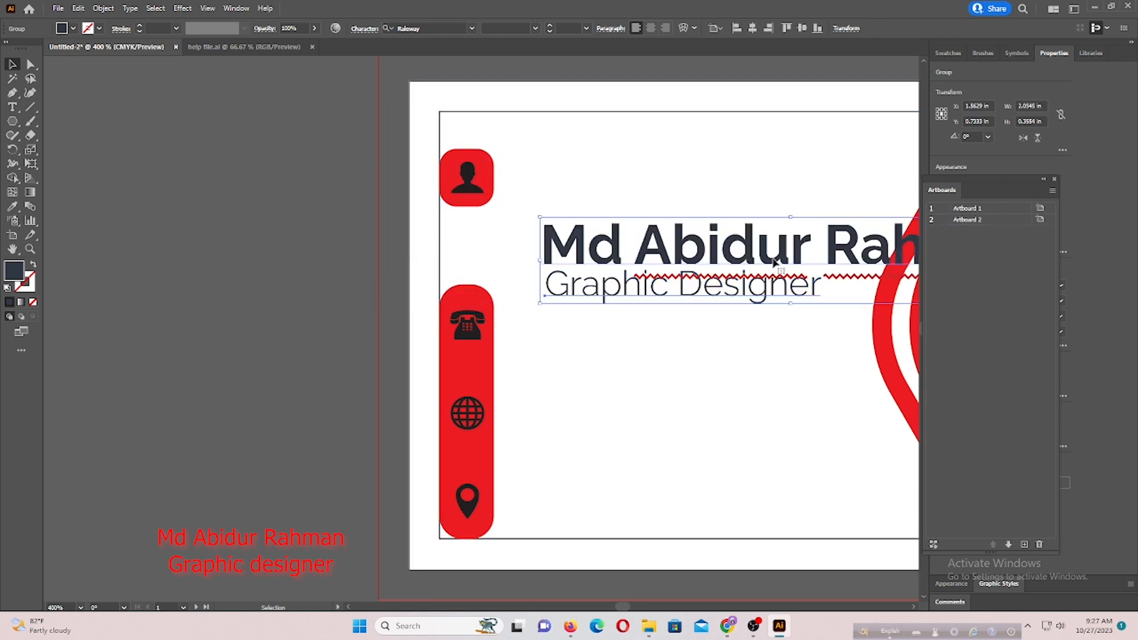
pyautogui.moveTo(794, 307); pyautogui.dragTo(604, 180)
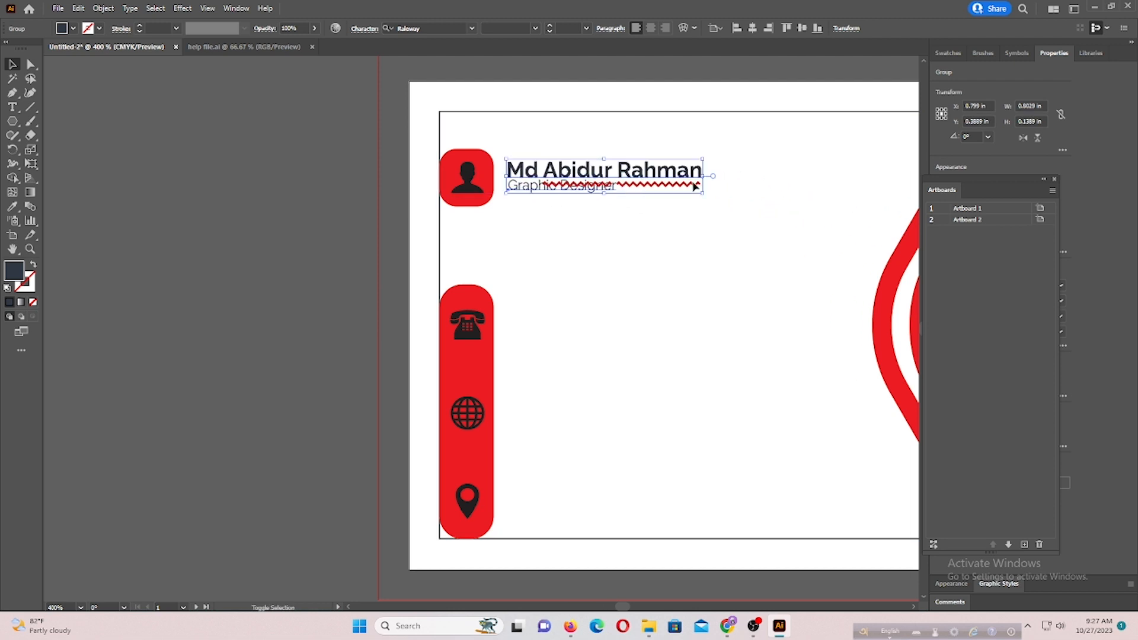
pyautogui.moveTo(705, 176); pyautogui.dragTo(771, 177)
pyautogui.moveTo(633, 171); pyautogui.dragTo(653, 172)
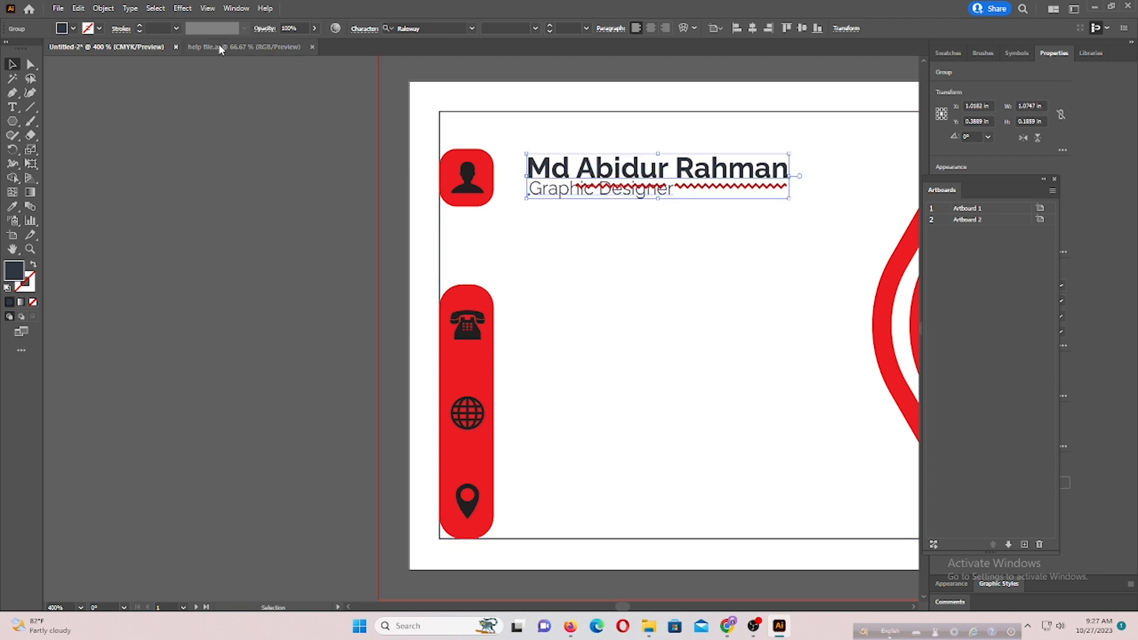
# Bring the phone, email/website and street address text blocks together from help file.ai onto Artboard 1 of the card.
pyautogui.click(255, 47)
pyautogui.click(311, 295)
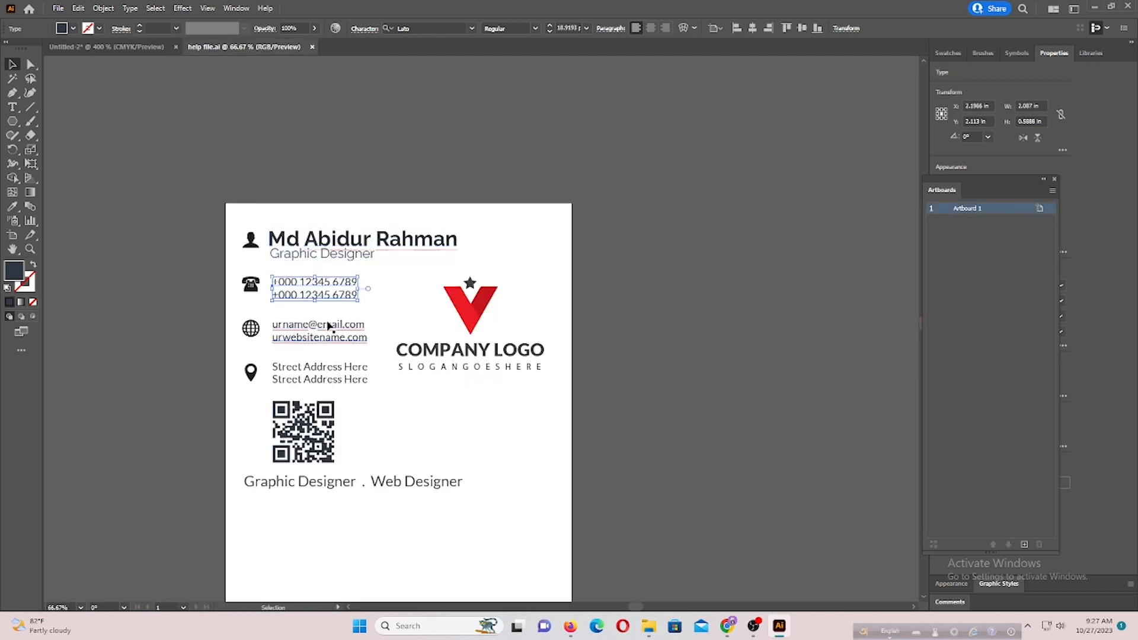
pyautogui.keyDown('shift'); pyautogui.click(327, 334); pyautogui.keyUp('shift')
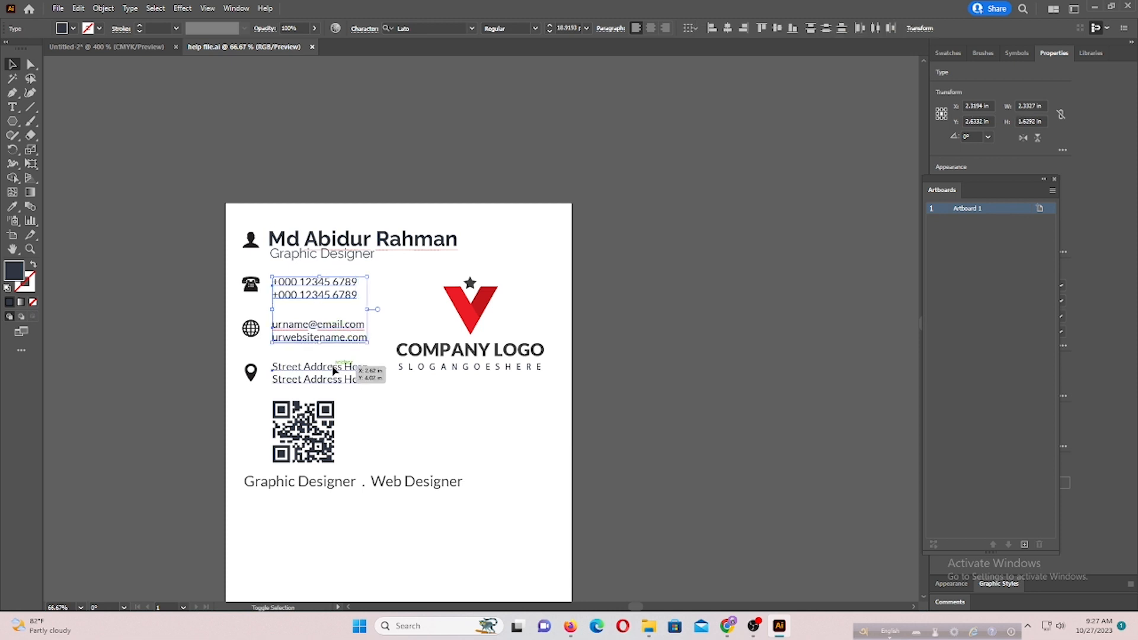
pyautogui.keyDown('shift'); pyautogui.click(336, 371); pyautogui.keyUp('shift')
pyautogui.moveTo(336, 371); pyautogui.dragTo(155, 51)
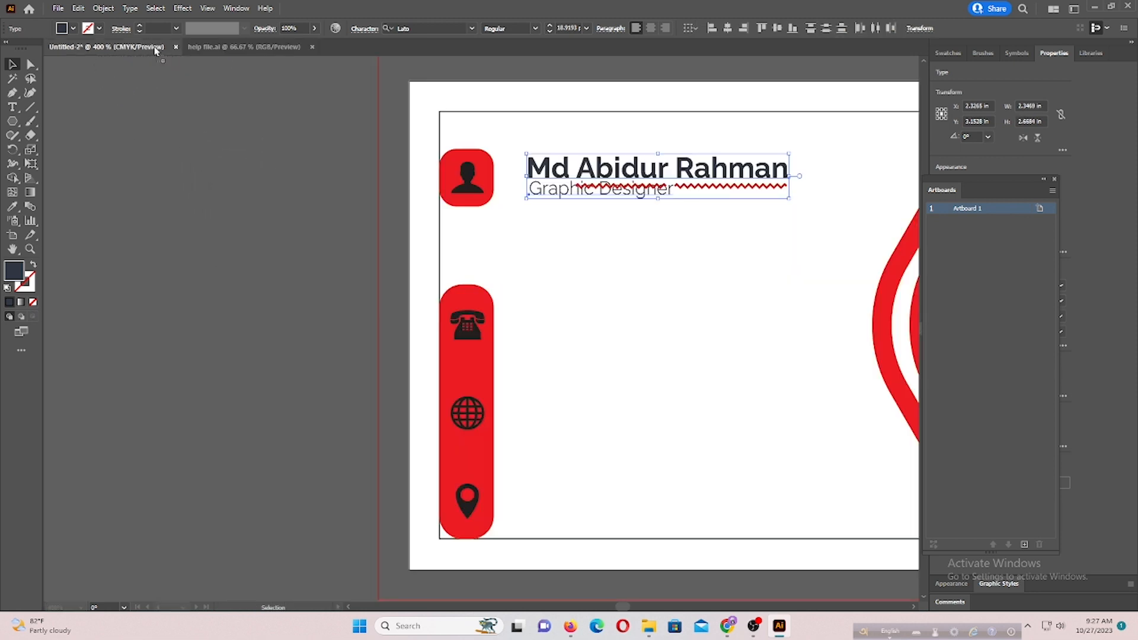
pyautogui.moveTo(684, 343); pyautogui.dragTo(674, 338)
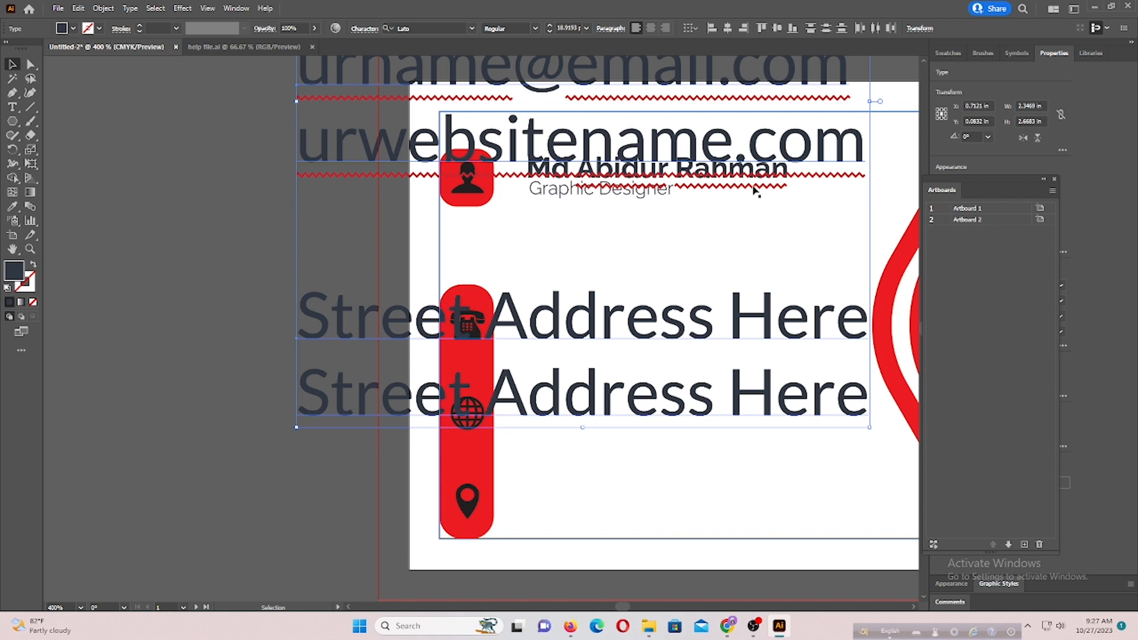
# Set the font size of the three imported contact text blocks to 7 pt and deselect them.
pyautogui.click(586, 27)
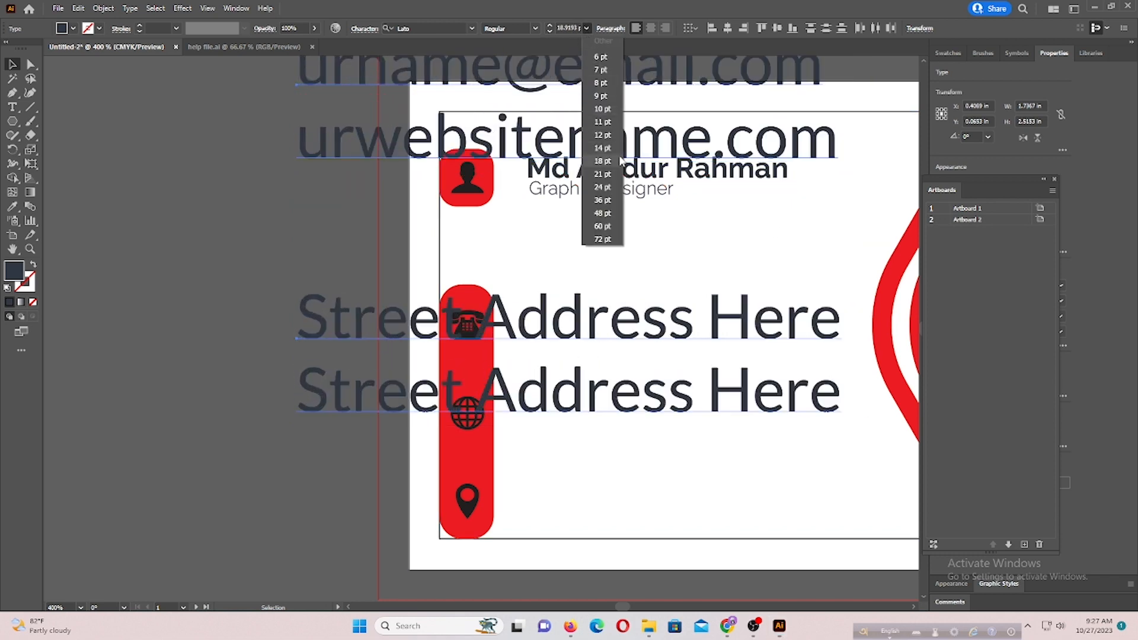
pyautogui.click(601, 70)
pyautogui.scroll(3, 375, 308)
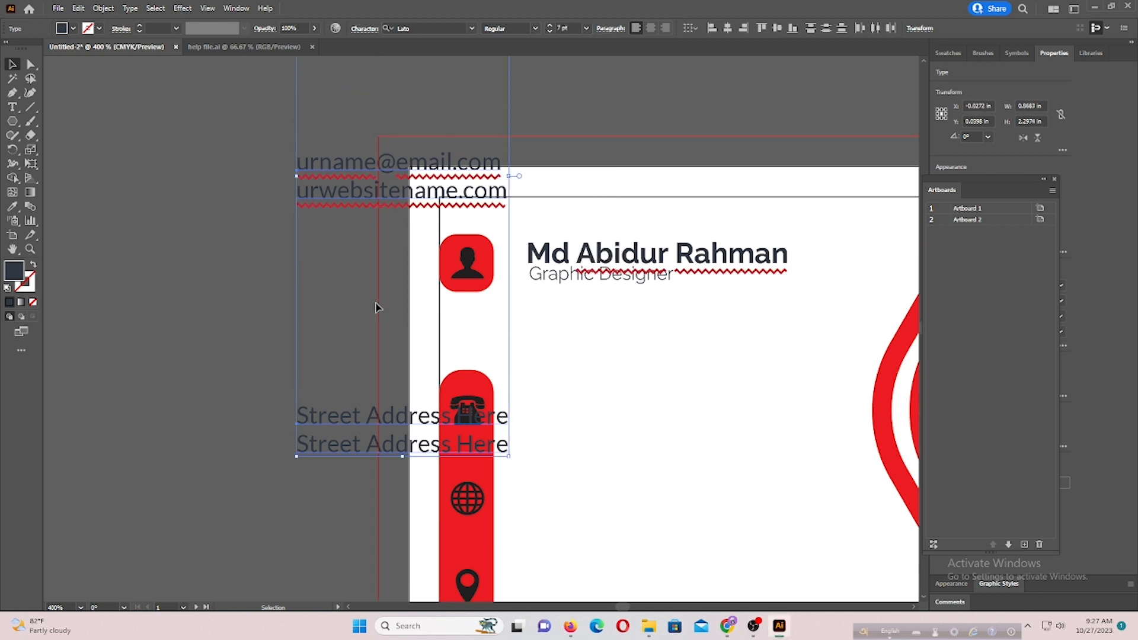
pyautogui.scroll(3, 263, 237)
pyautogui.click(224, 213)
# Place the phone text beside the telephone icon, the email/website text beside the globe, and the address beside the location pin.
pyautogui.scroll(3, 255, 249)
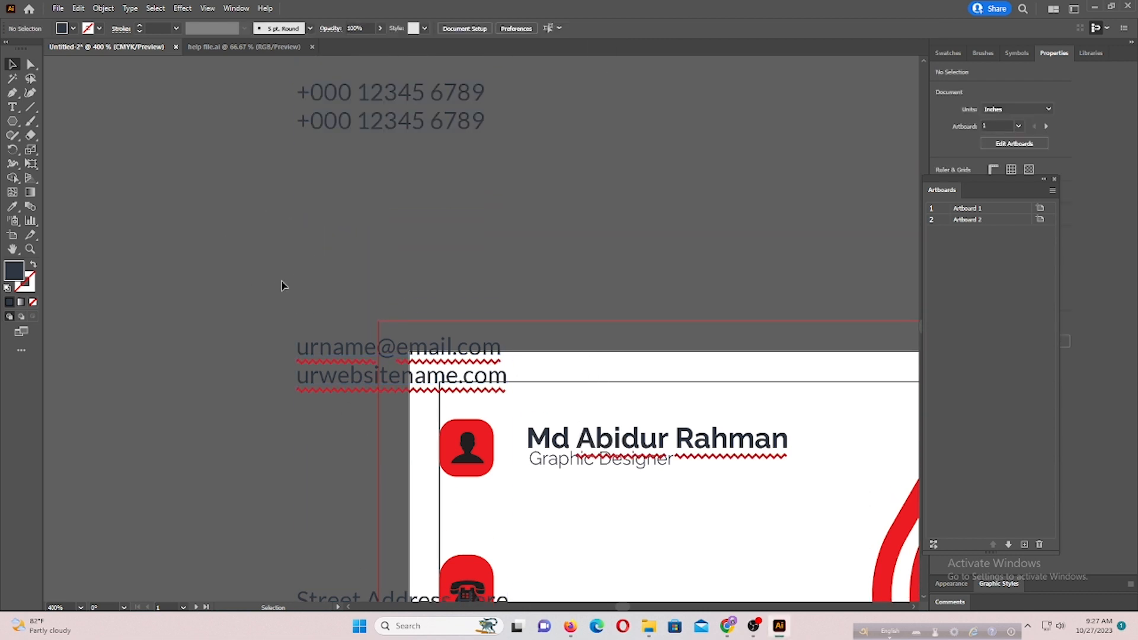
pyautogui.moveTo(375, 119); pyautogui.dragTo(604, 595)
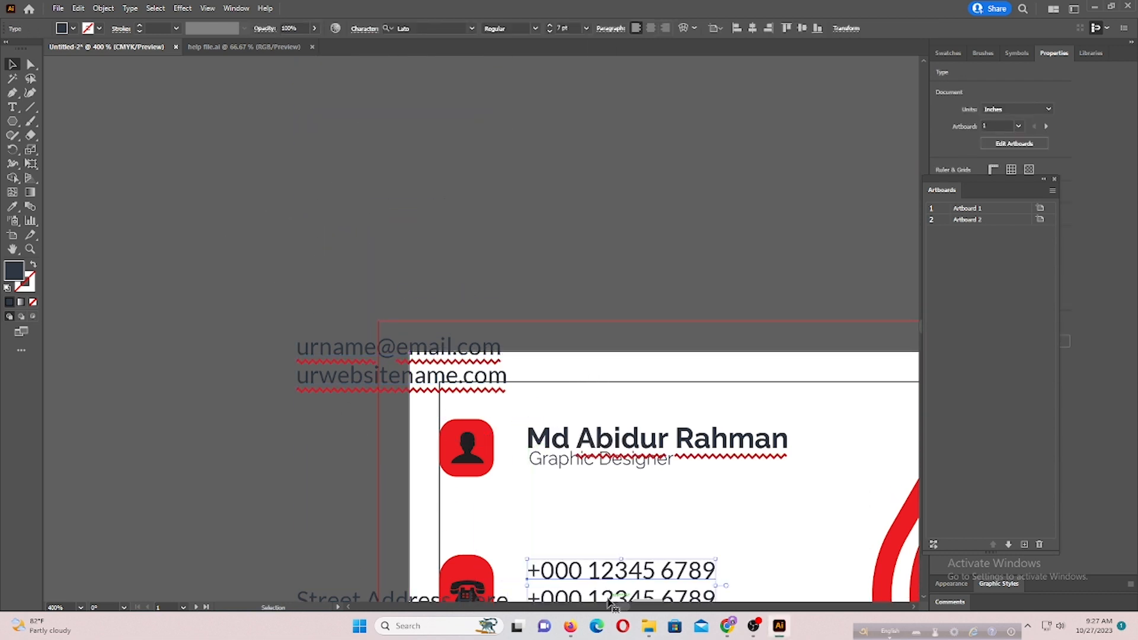
pyautogui.scroll(-3, 430, 366)
pyautogui.scroll(-2, 429, 366)
pyautogui.moveTo(379, 218); pyautogui.dragTo(617, 544)
pyautogui.scroll(-3, 617, 544)
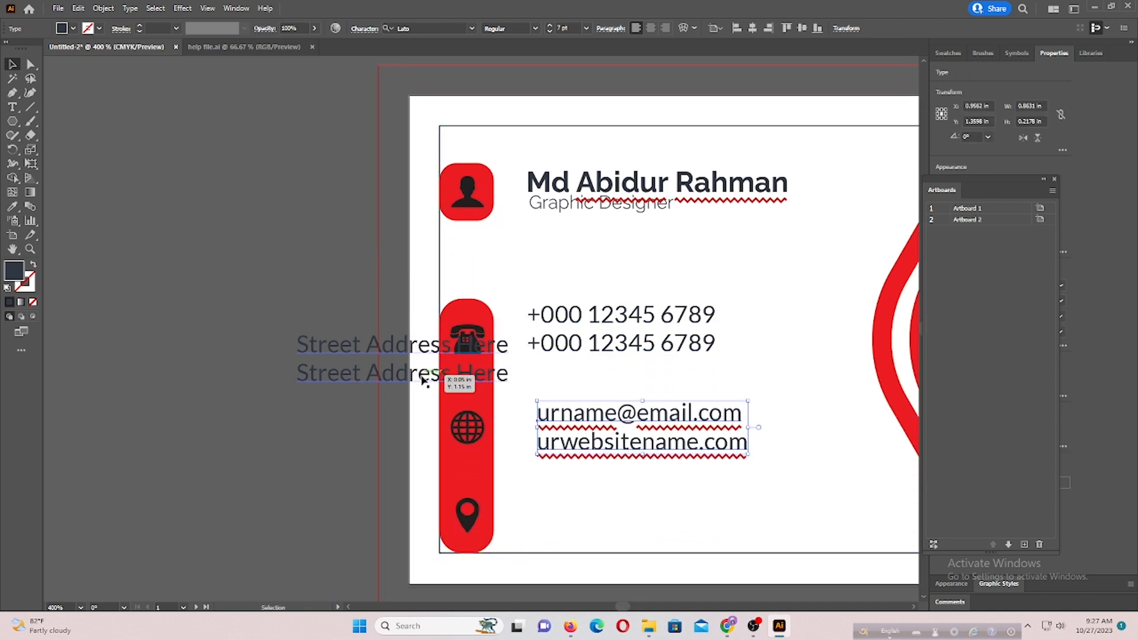
pyautogui.moveTo(427, 378); pyautogui.dragTo(664, 529)
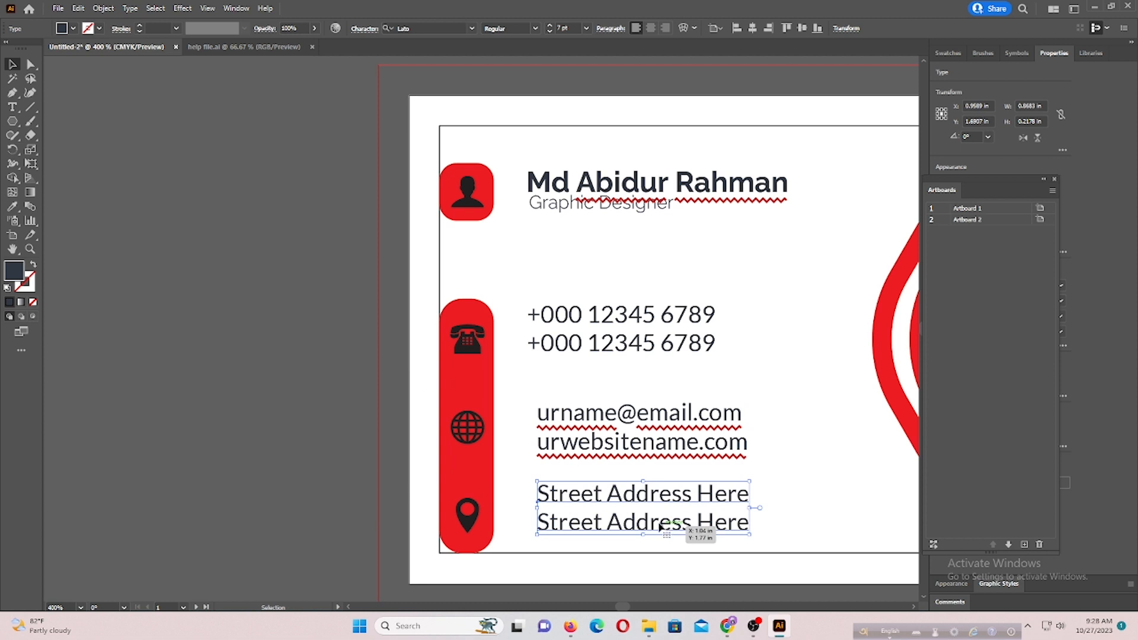
# Align the left edges of the three contact text blocks with the name and job title group.
pyautogui.keyDown('shift'); pyautogui.click(575, 437); pyautogui.keyUp('shift')
pyautogui.keyDown('shift'); pyautogui.click(564, 343); pyautogui.keyUp('shift')
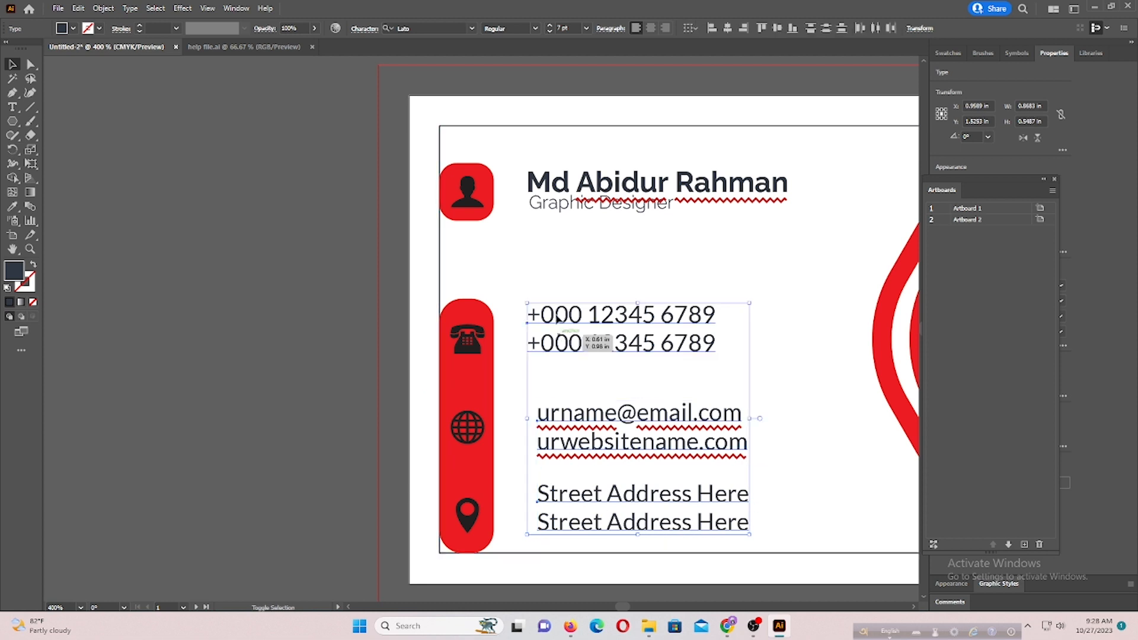
pyautogui.keyDown('shift'); pyautogui.click(540, 218); pyautogui.keyUp('shift')
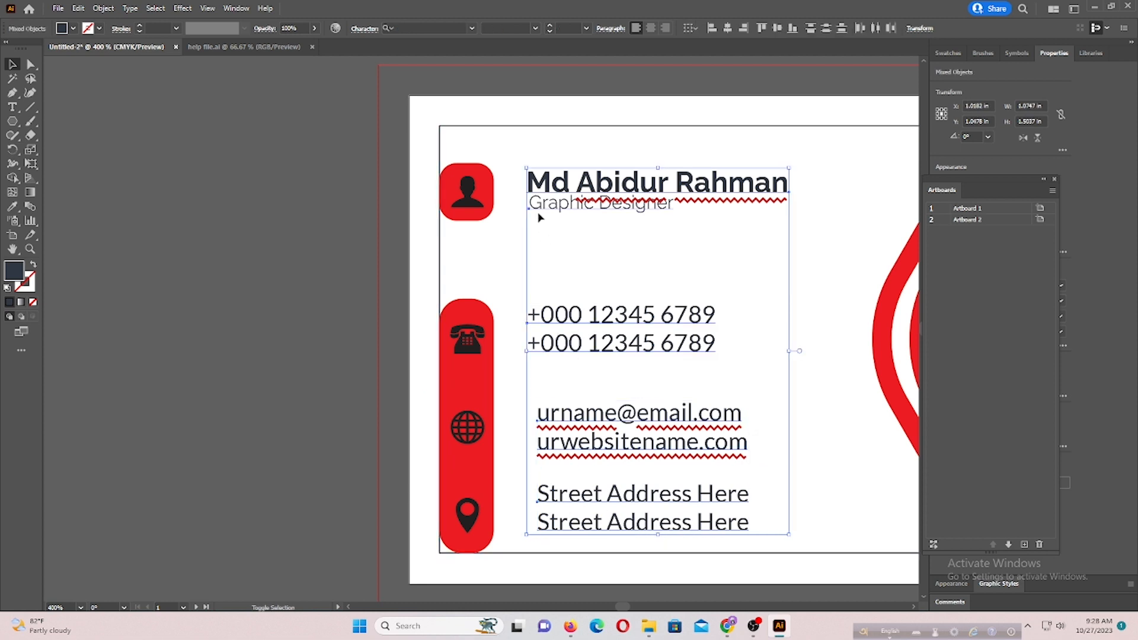
pyautogui.click(711, 29)
pyautogui.click(308, 378)
# Distribute the phone, email/website and address text blocks evenly by their vertical centers, and deselect.
pyautogui.click(569, 498)
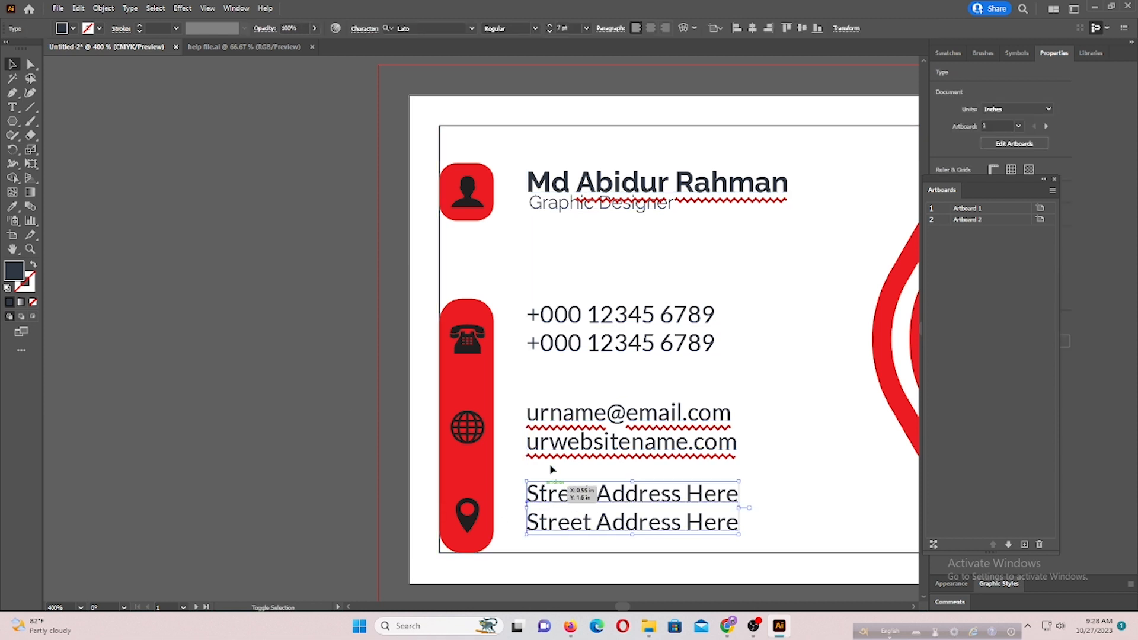
pyautogui.keyDown('shift'); pyautogui.click(557, 418); pyautogui.keyUp('shift')
pyautogui.keyDown('shift'); pyautogui.click(555, 343); pyautogui.keyUp('shift')
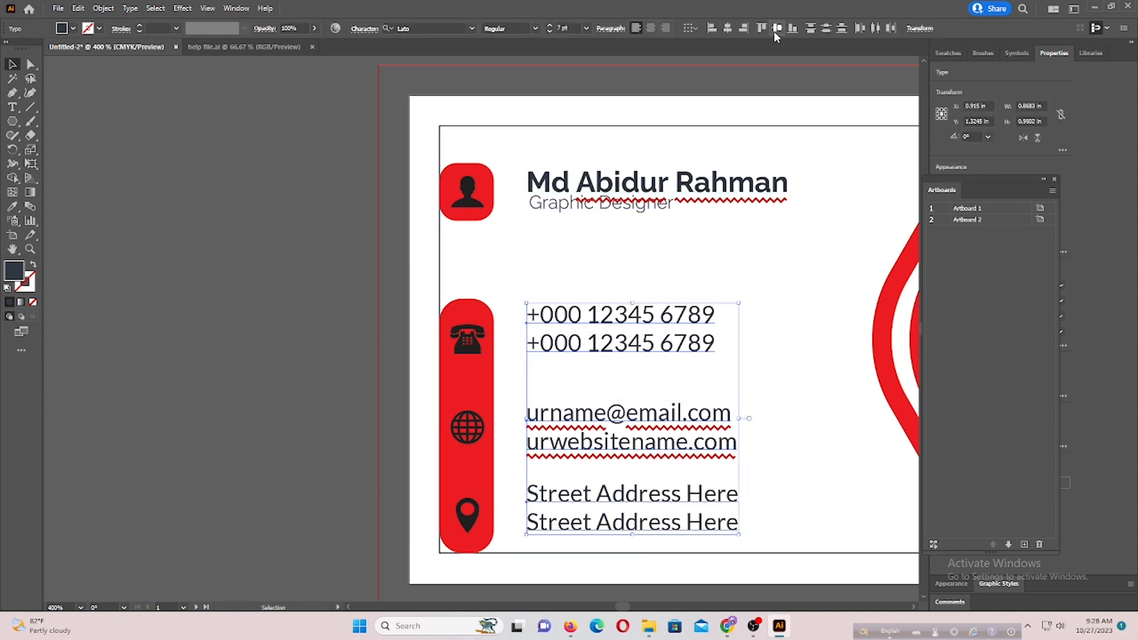
pyautogui.click(826, 29)
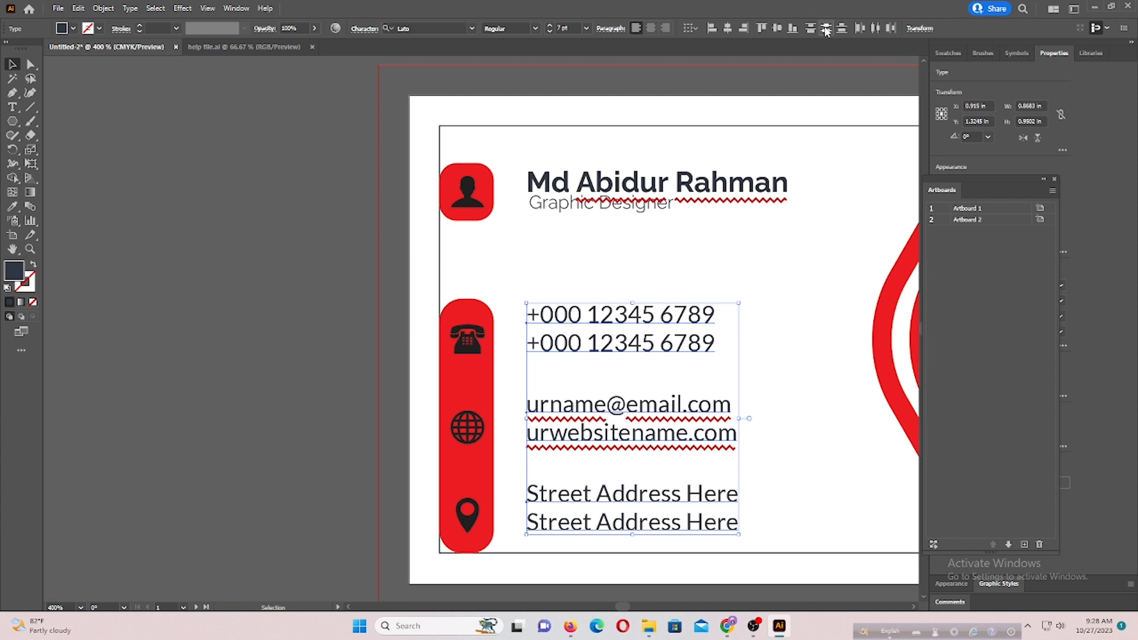
pyautogui.click(278, 351)
# Bring the QR code from help file.ai onto Artboard 1 of the card.
pyautogui.click(914, 607)
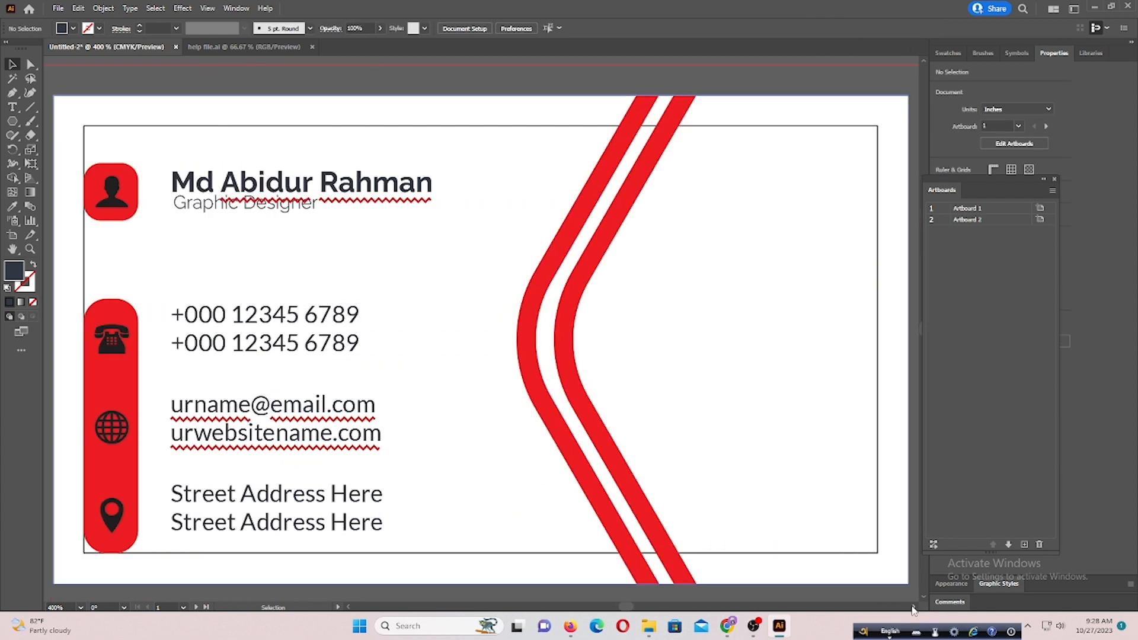
pyautogui.click(913, 607)
pyautogui.click(263, 49)
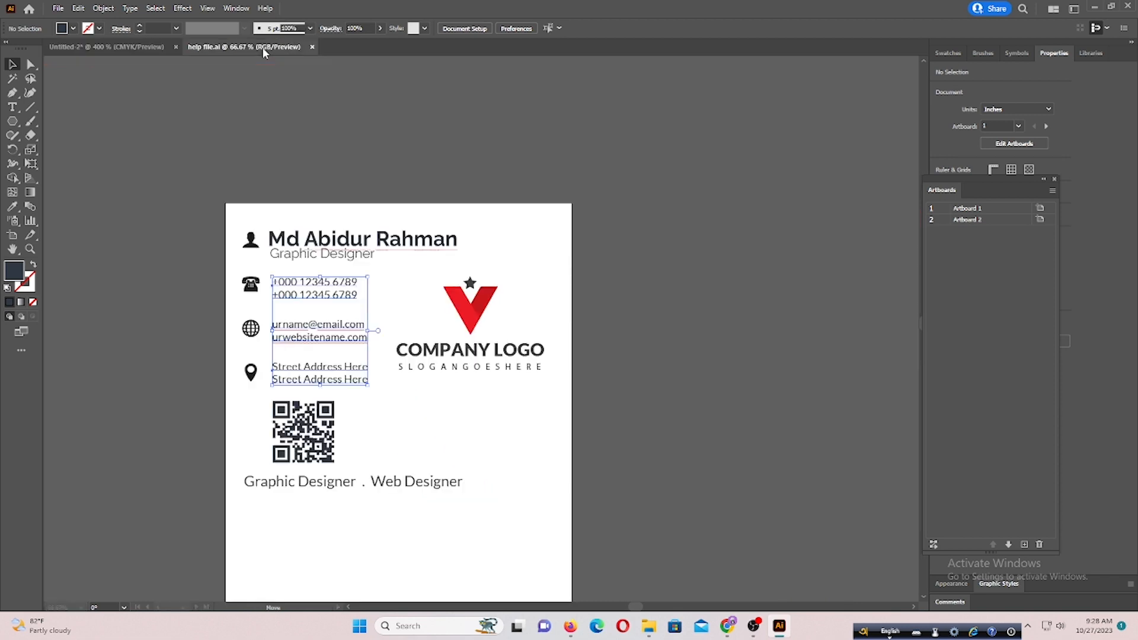
pyautogui.moveTo(315, 438); pyautogui.dragTo(136, 48)
pyautogui.moveTo(571, 355); pyautogui.dragTo(570, 350)
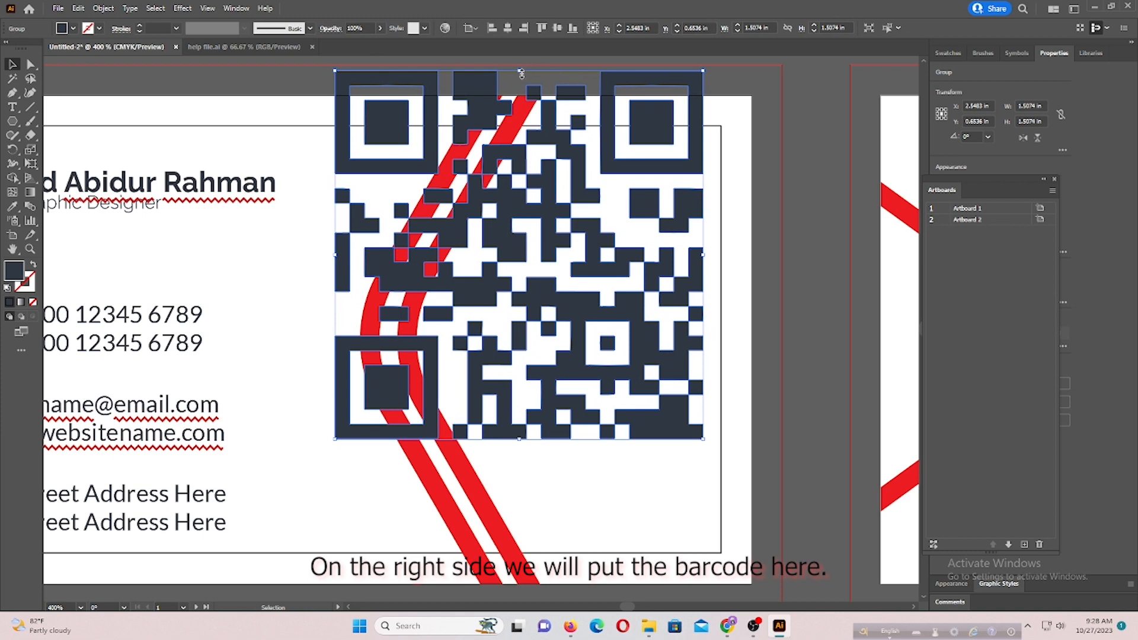
# Scale the QR code to about 0.6 x 0.6 in and place it right of the red bands, centered vertically on the artboard.
pyautogui.moveTo(521, 71); pyautogui.dragTo(520, 292)
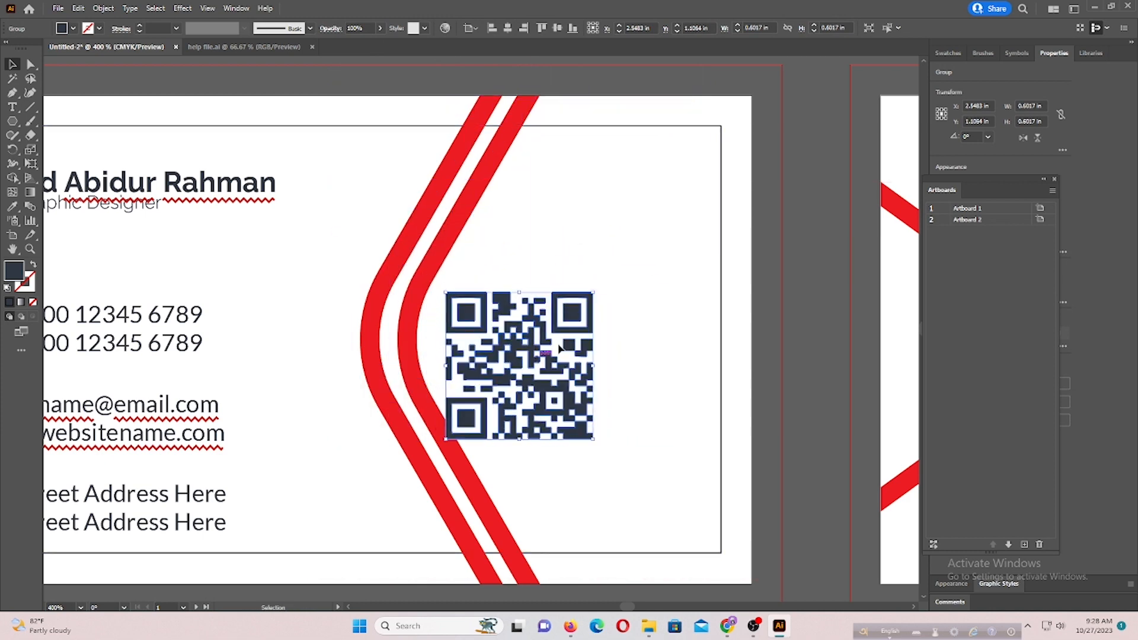
pyautogui.moveTo(560, 348); pyautogui.dragTo(613, 337)
pyautogui.click(561, 26)
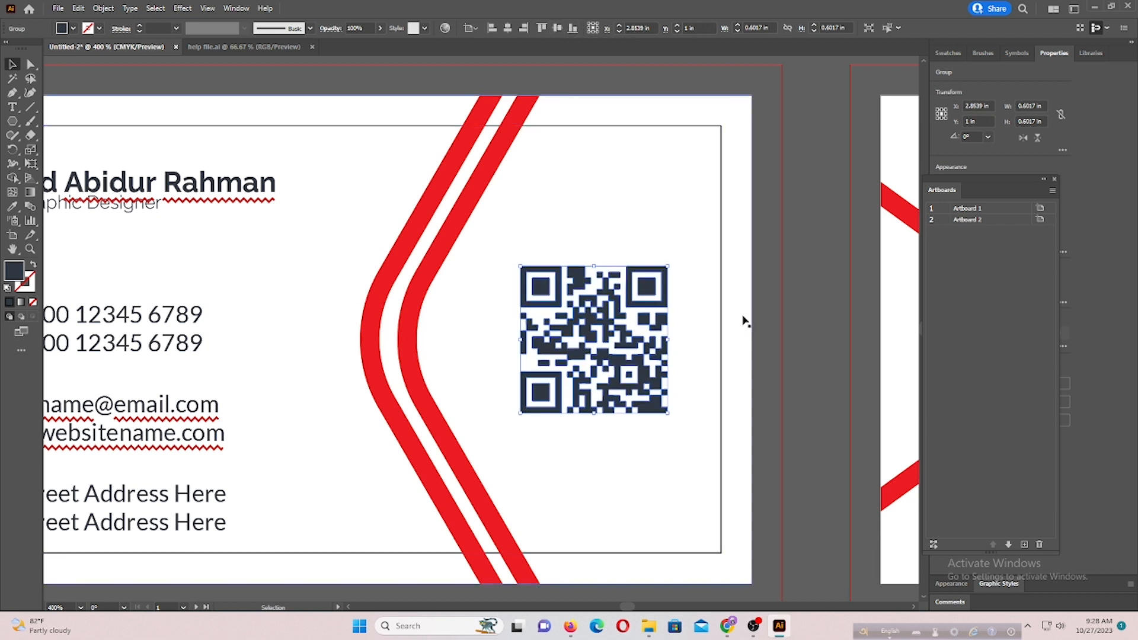
pyautogui.click(770, 357)
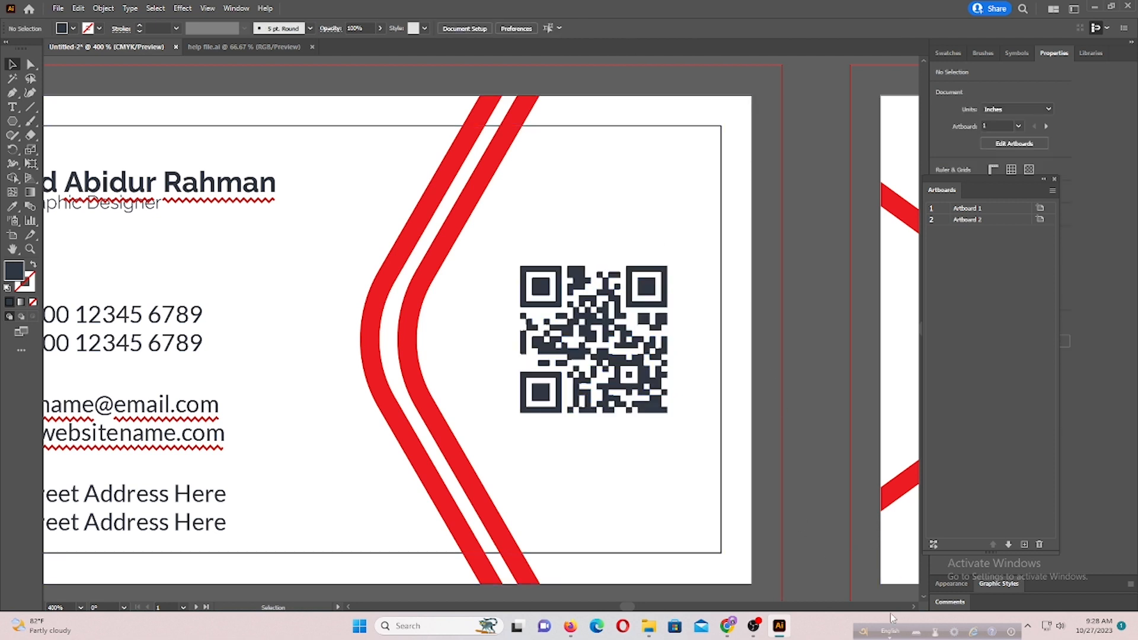
# Bring the "Graphic Designer . Web Designer" line from help file.ai onto Artboard 2 and scale it to about 1.47 x 0.10 in below the logo.
pyautogui.hotkey('ctrl', '-')
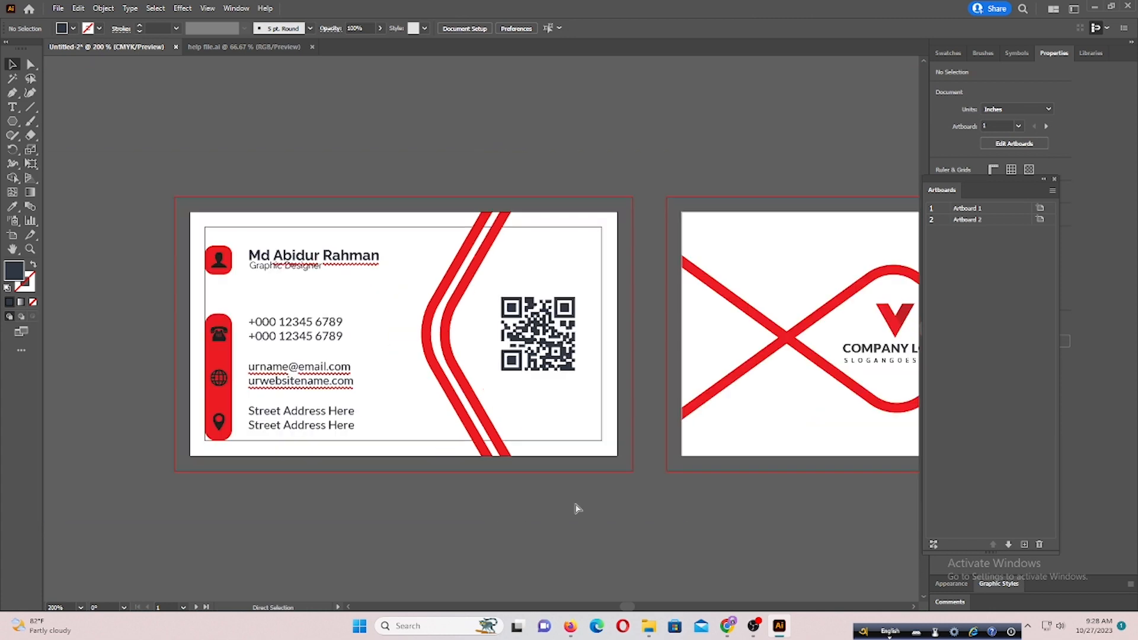
pyautogui.click(912, 608)
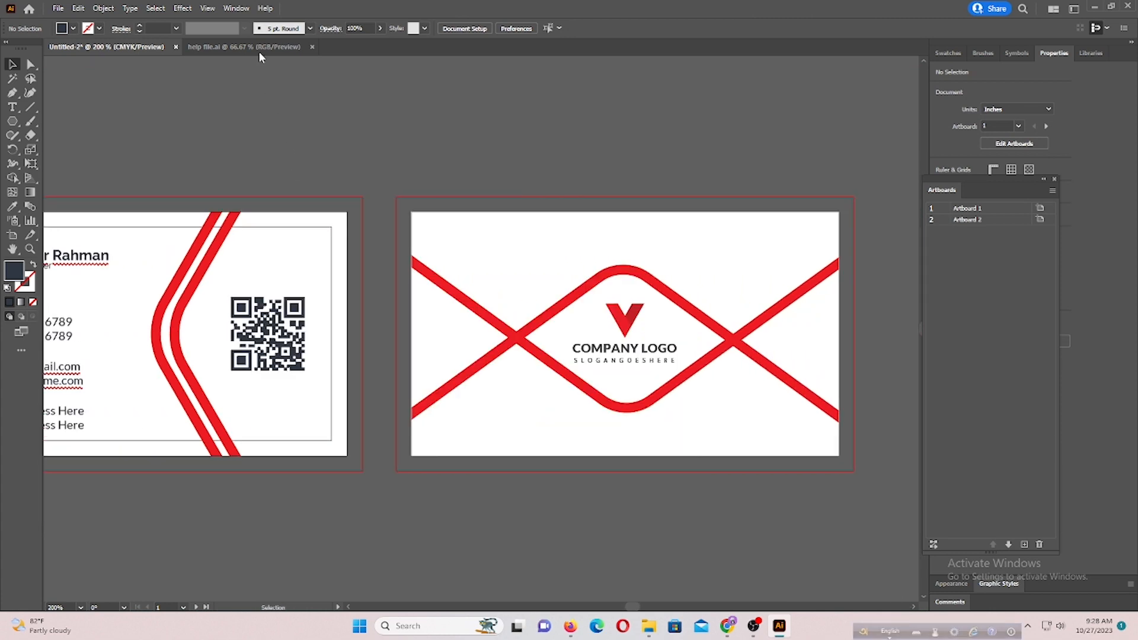
pyautogui.click(259, 53)
pyautogui.moveTo(415, 496); pyautogui.dragTo(160, 85)
pyautogui.moveTo(643, 442); pyautogui.dragTo(642, 468)
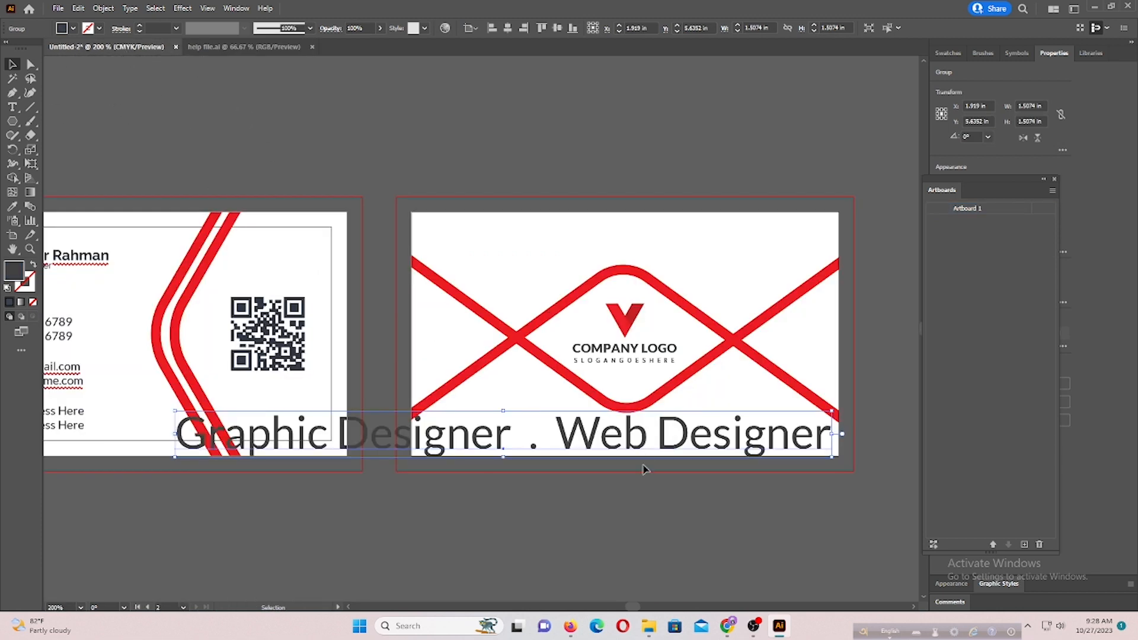
pyautogui.moveTo(504, 411); pyautogui.dragTo(654, 444)
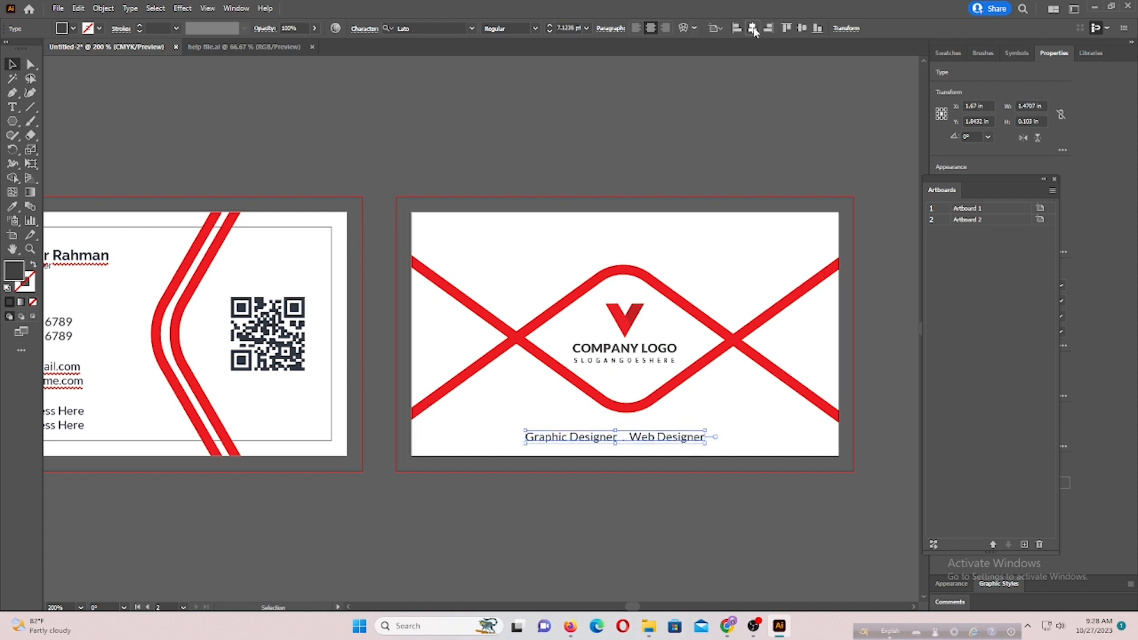
# Center the "Graphic Designer . Web Designer" line horizontally on Artboard 2 and color it with red sampled from the card's band.
pyautogui.click(753, 28)
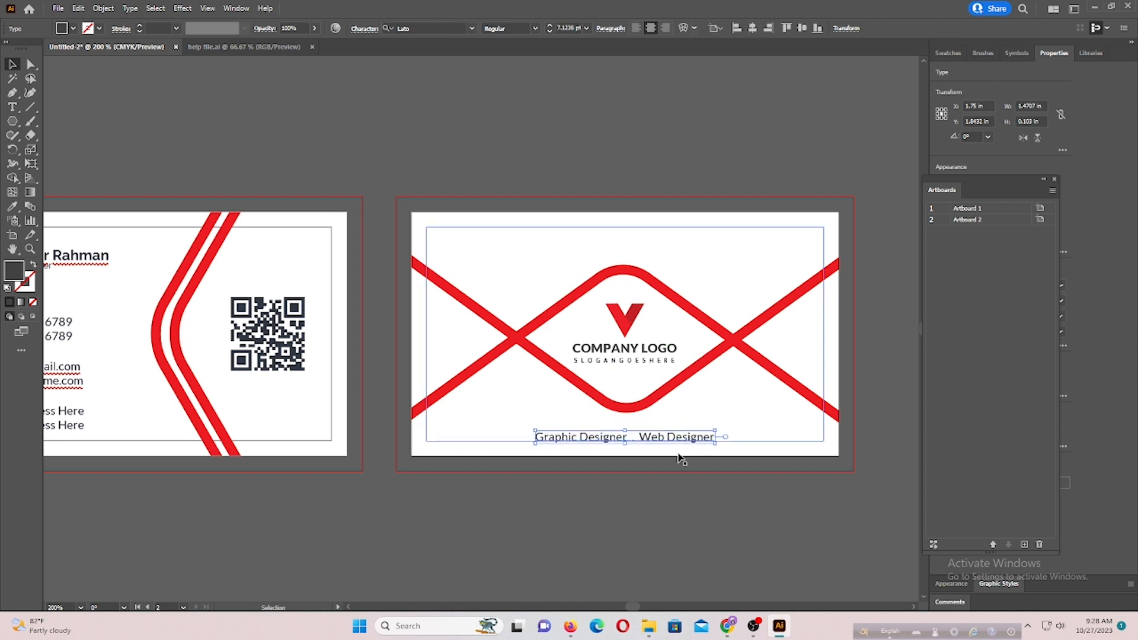
pyautogui.click(11, 207)
pyautogui.click(169, 292)
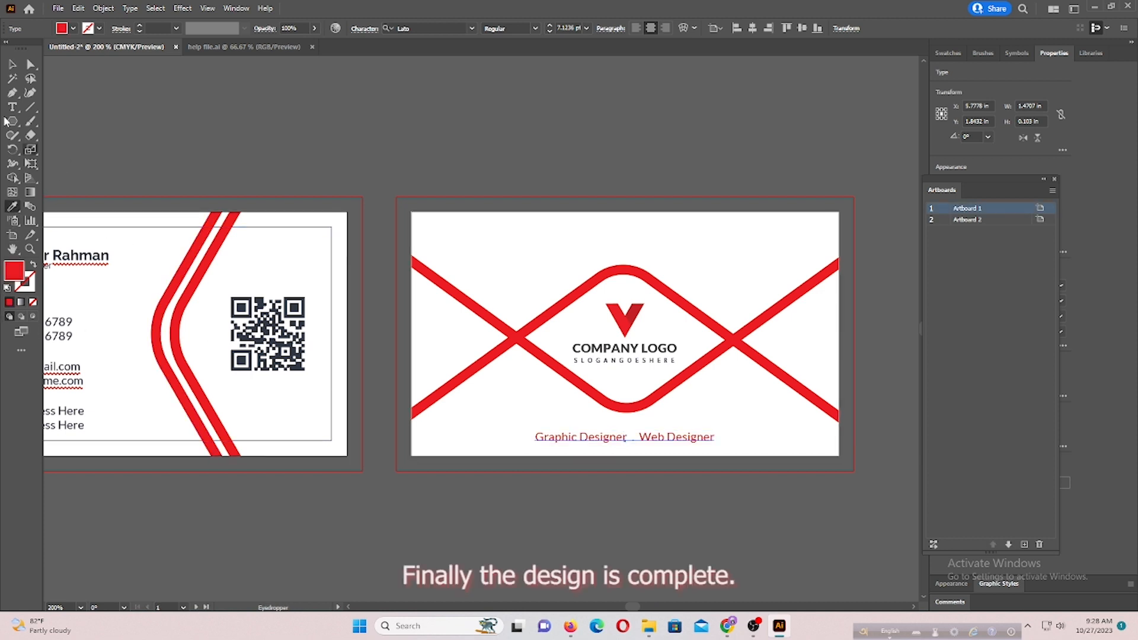
pyautogui.click(12, 64)
pyautogui.click(272, 265)
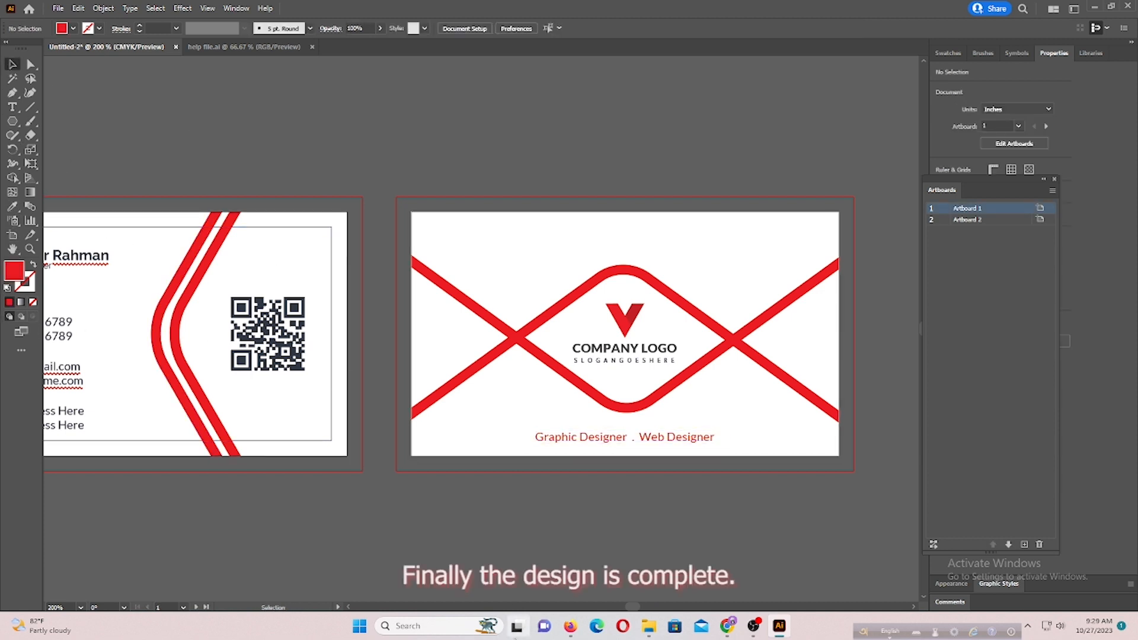
# Group all the artwork on Artboard 1 into a single object and deselect it.
pyautogui.hscroll(-10, 348, 611)
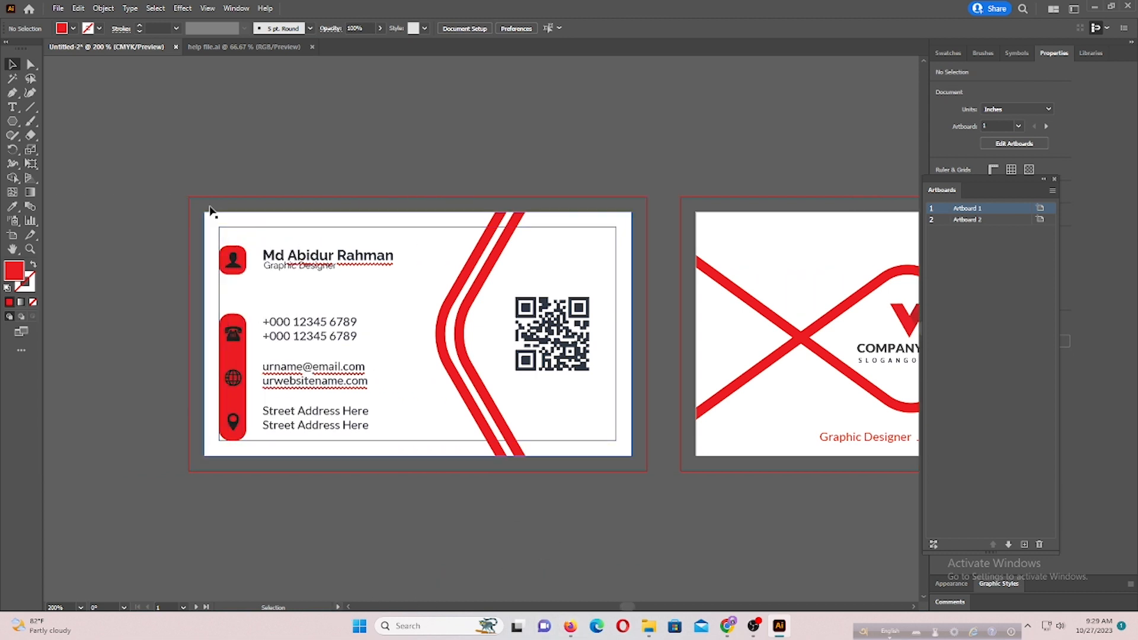
pyautogui.moveTo(647, 496); pyautogui.dragTo(648, 496)
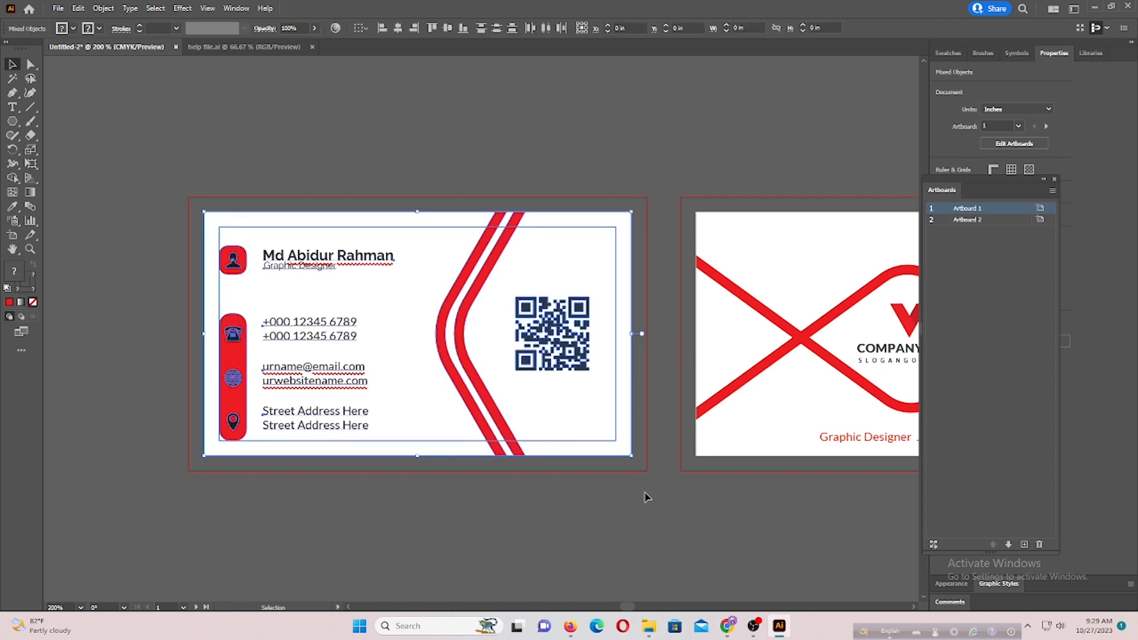
pyautogui.hotkey('ctrl', 'g')
pyautogui.press('v')
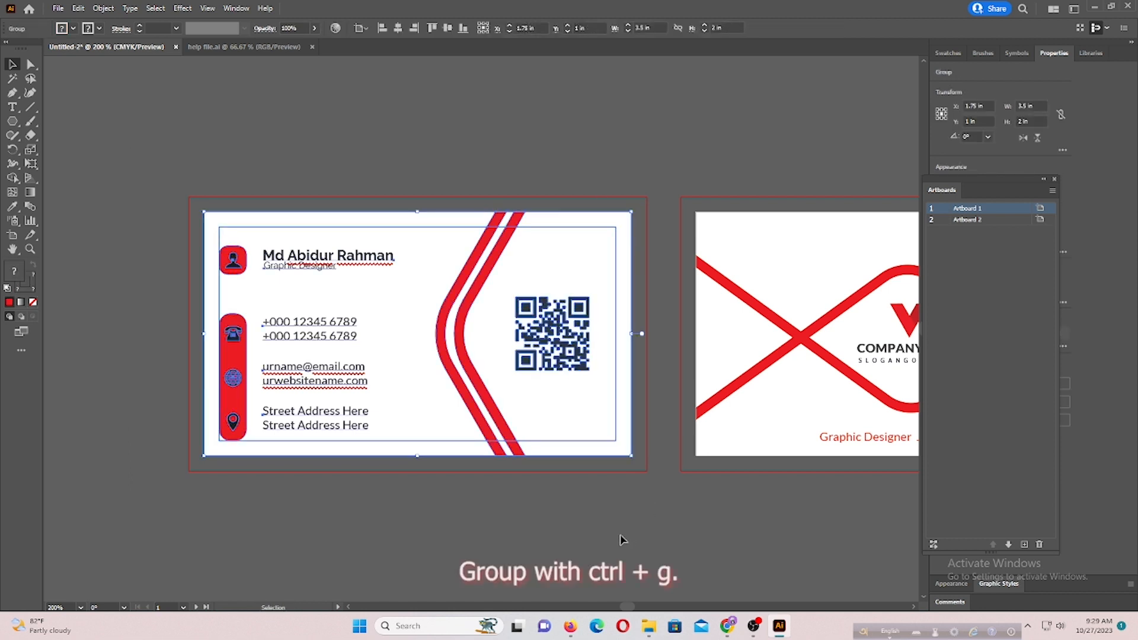
pyautogui.click(622, 536)
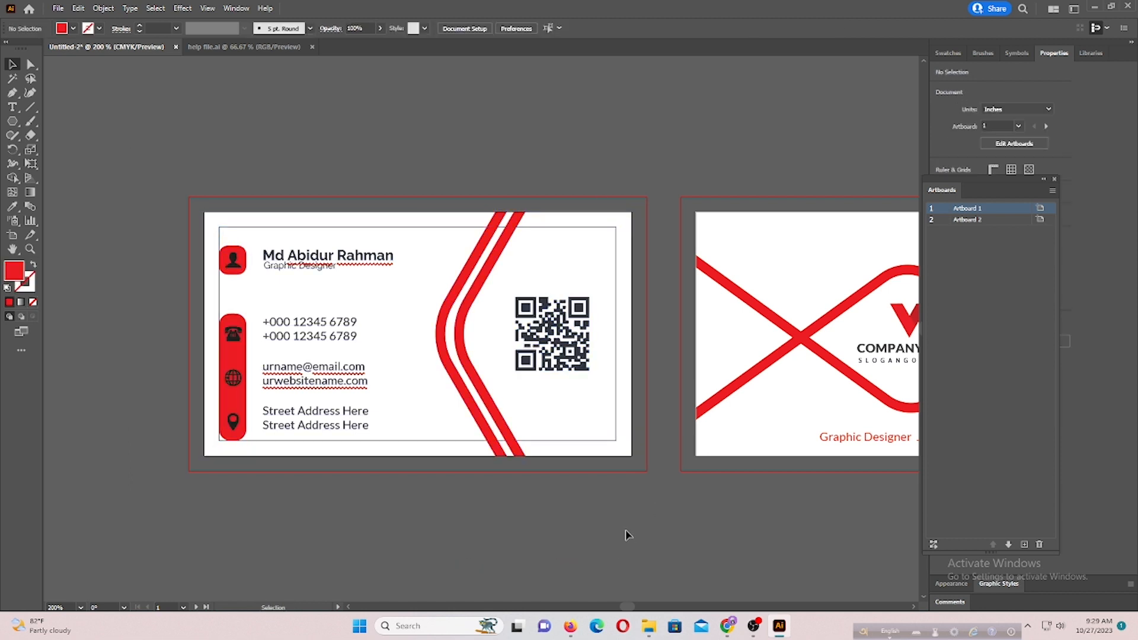
# Save the document on the computer's F: drive as "business card" in Adobe Illustrator (*.AI) format with the default Illustrator options.
pyautogui.click(58, 8)
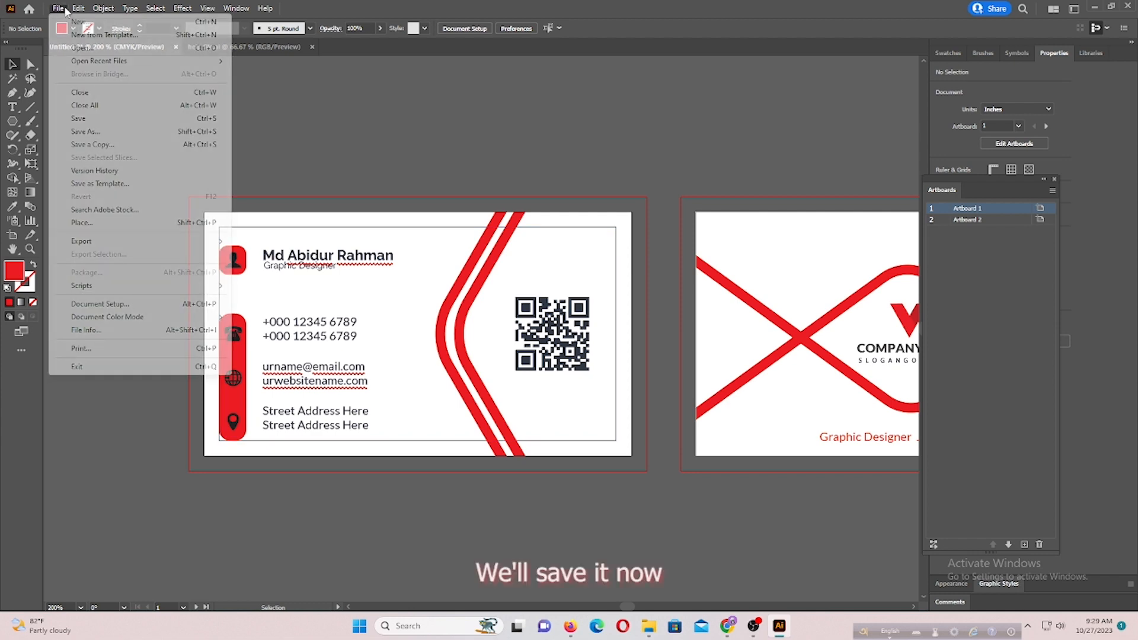
pyautogui.click(97, 133)
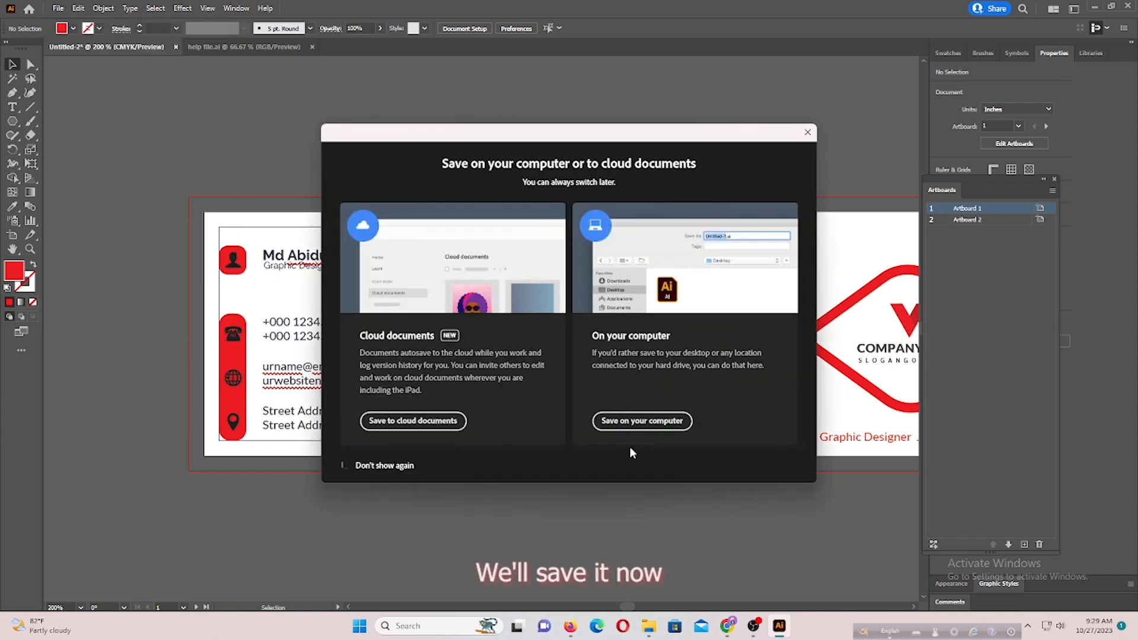
pyautogui.click(646, 428)
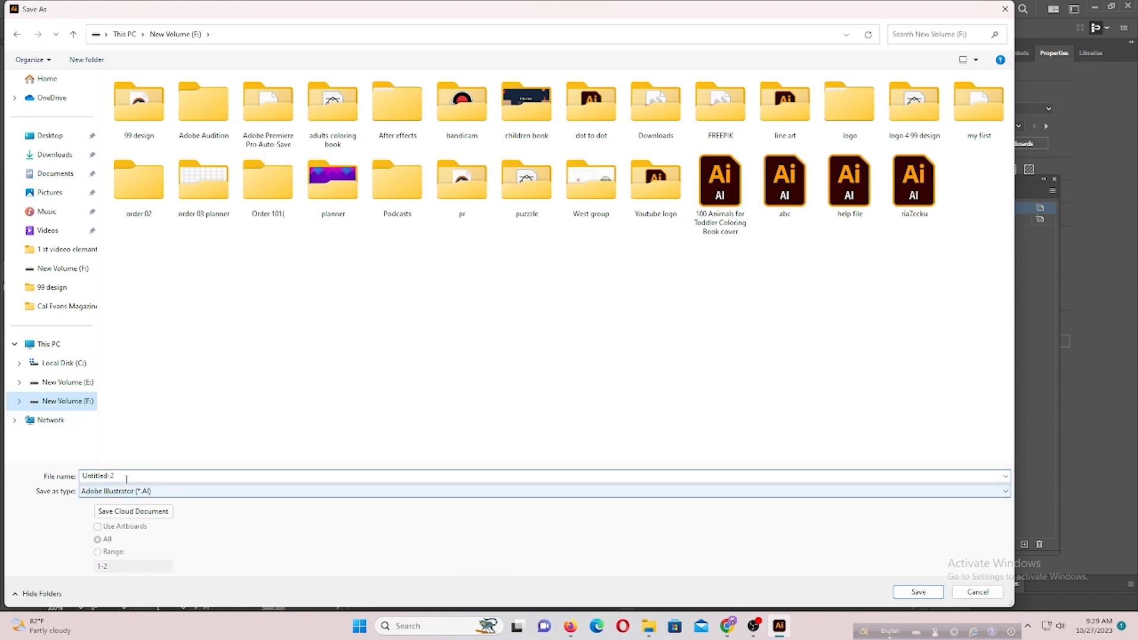
pyautogui.write('busin')
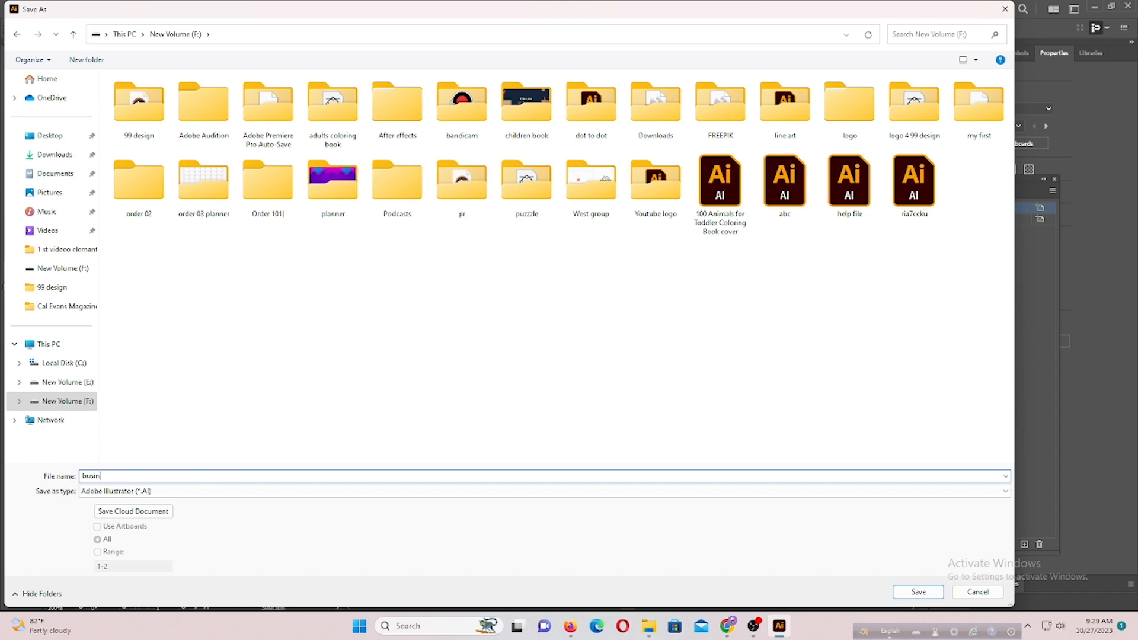
pyautogui.write('ess card')
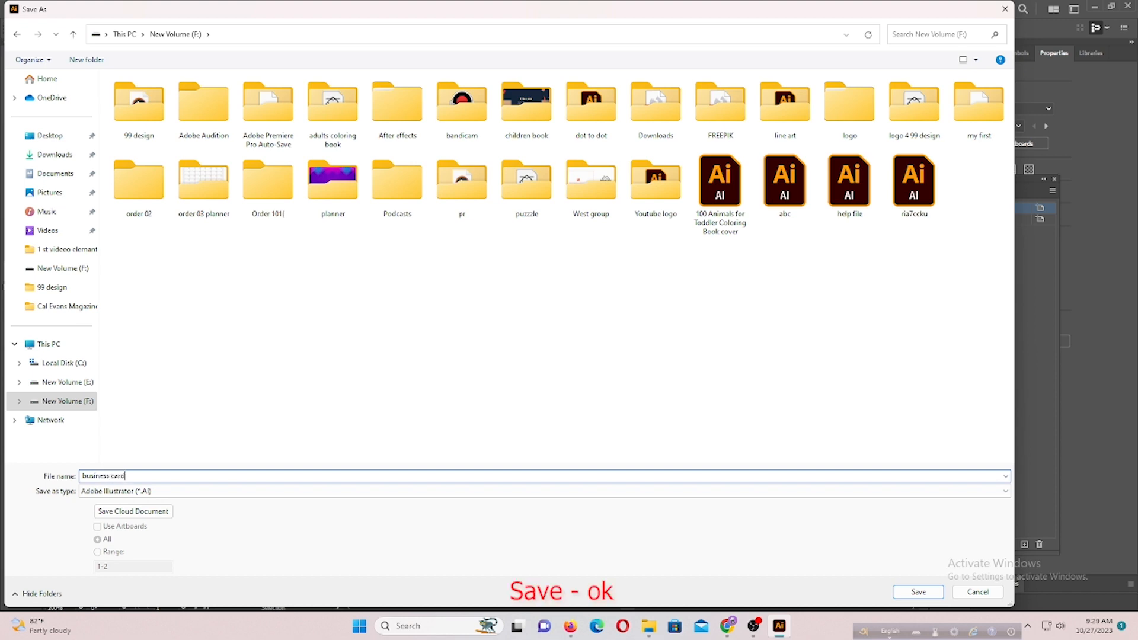
pyautogui.press('Return')
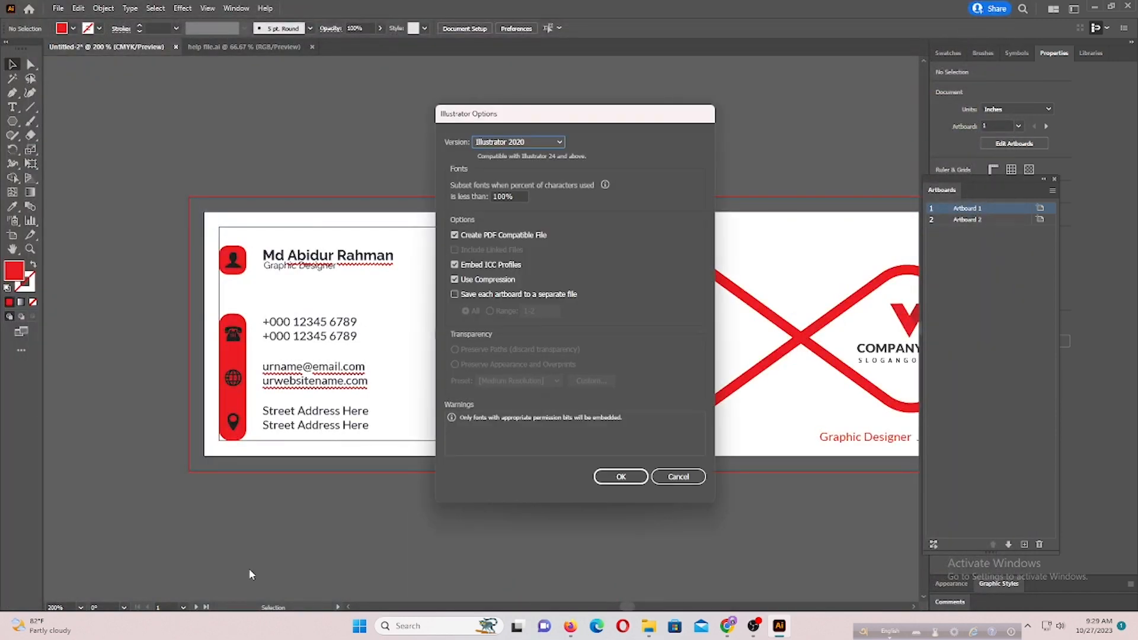
pyautogui.click(620, 477)
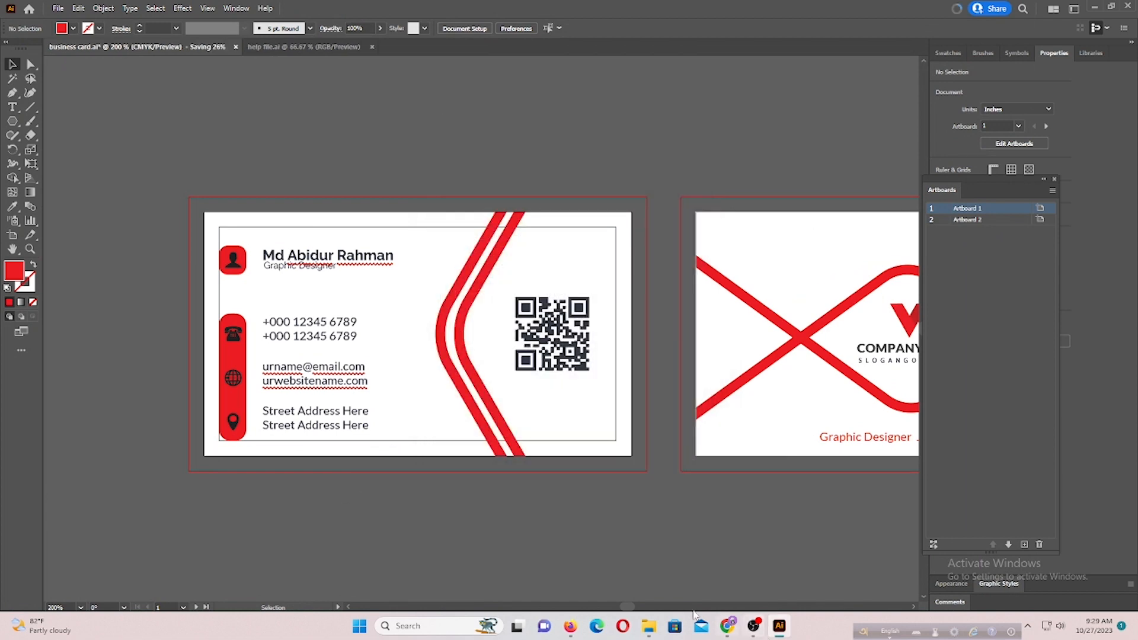